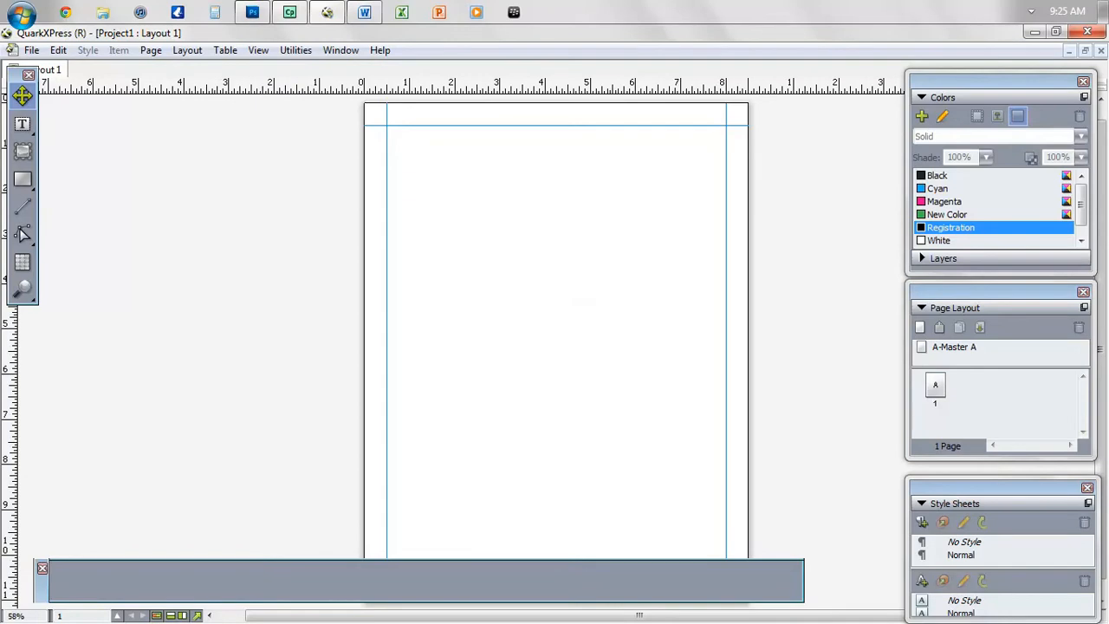
# - Insert pages after page 1 and drag page 2 beside it to form a facing spread
pyautogui.rightClick(936, 388)
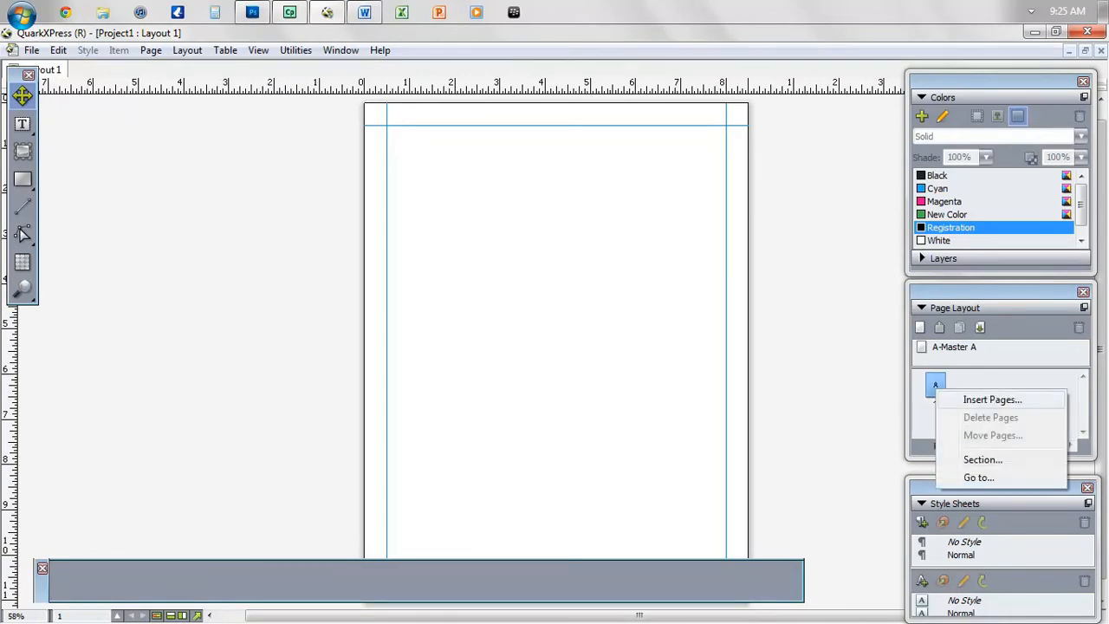
pyautogui.click(992, 399)
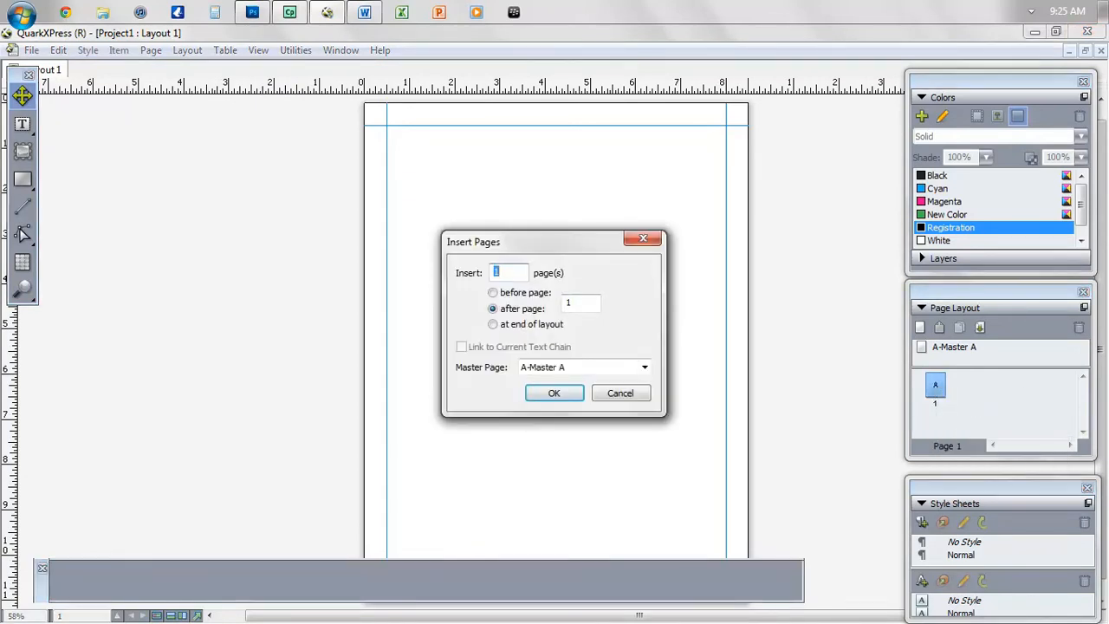
pyautogui.click(548, 394)
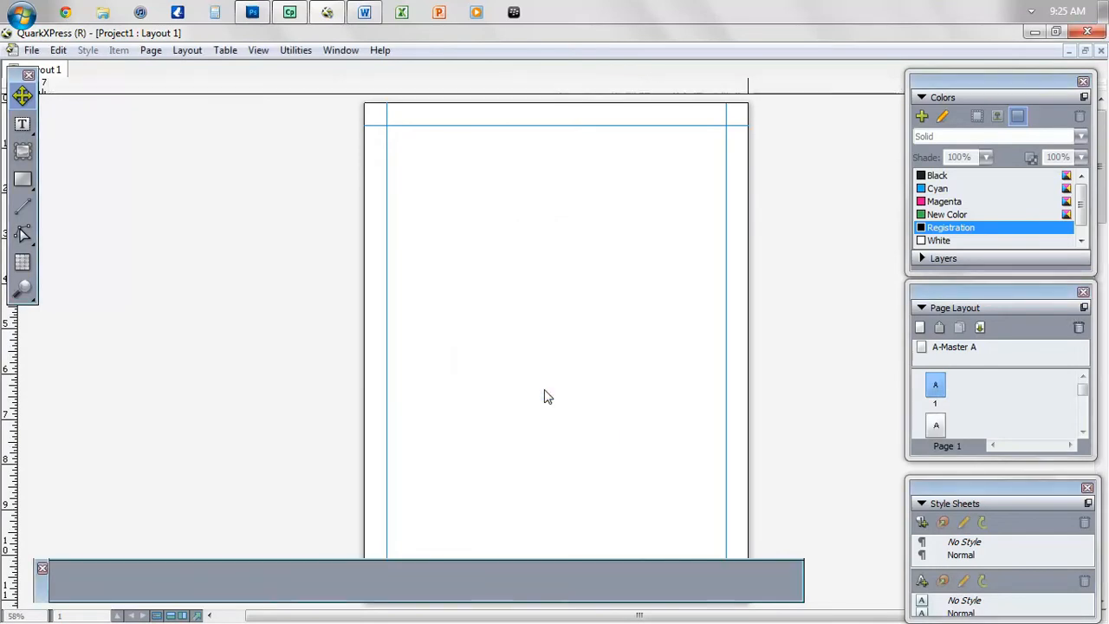
pyautogui.click(936, 426)
pyautogui.moveTo(937, 426); pyautogui.dragTo(957, 387)
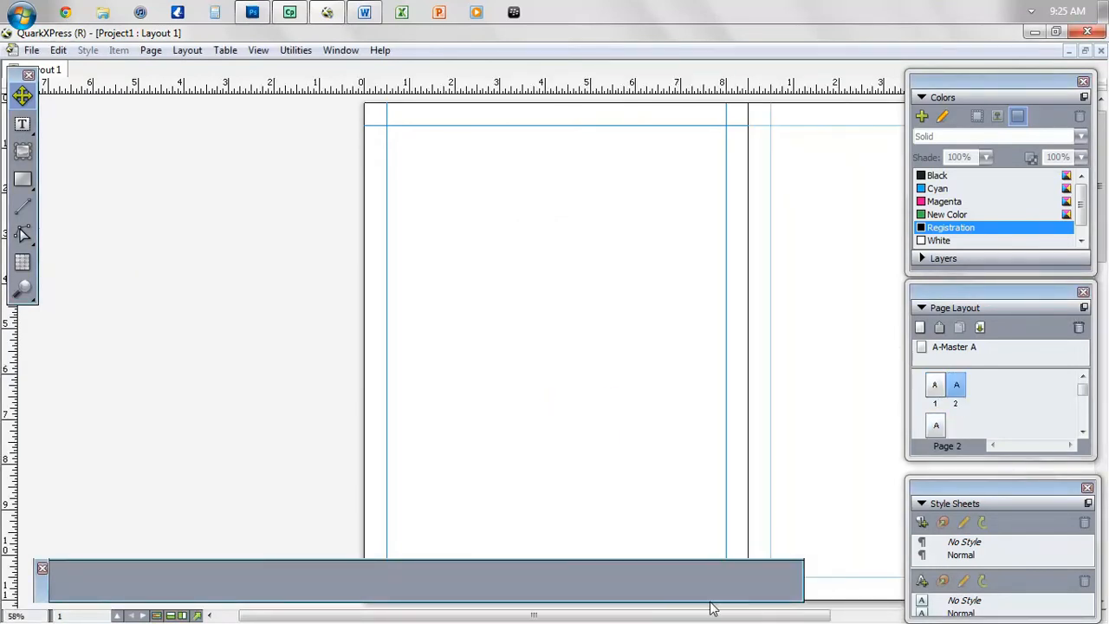
pyautogui.moveTo(685, 617); pyautogui.dragTo(835, 611)
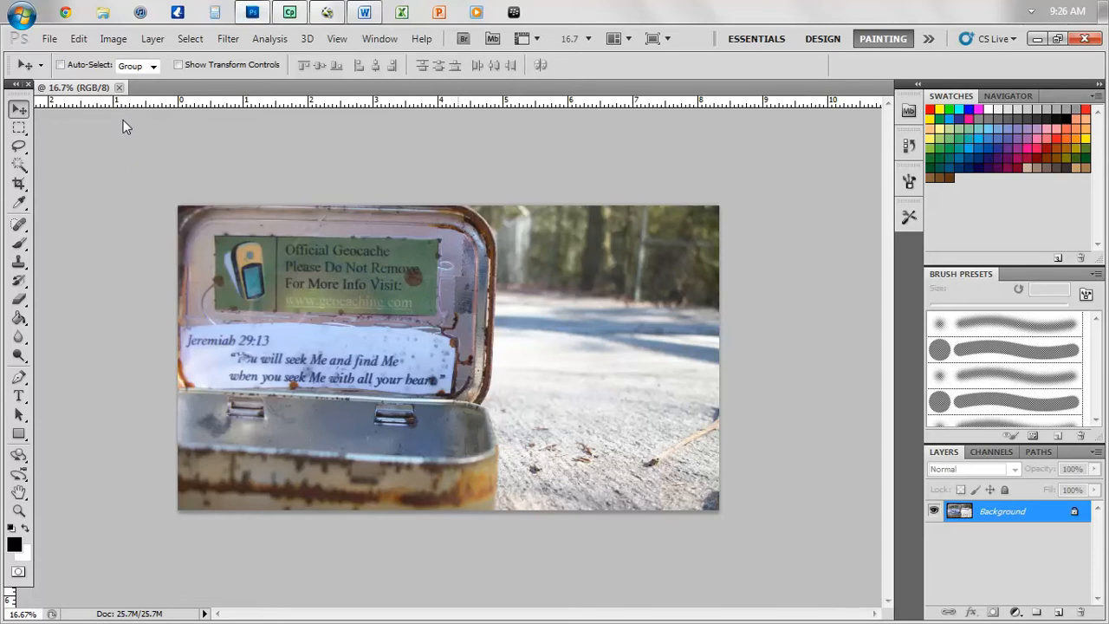
# - Resize the geocache tin photo to 11 inches tall at 480 pixels/inch, then fit it on screen
pyautogui.click(115, 39)
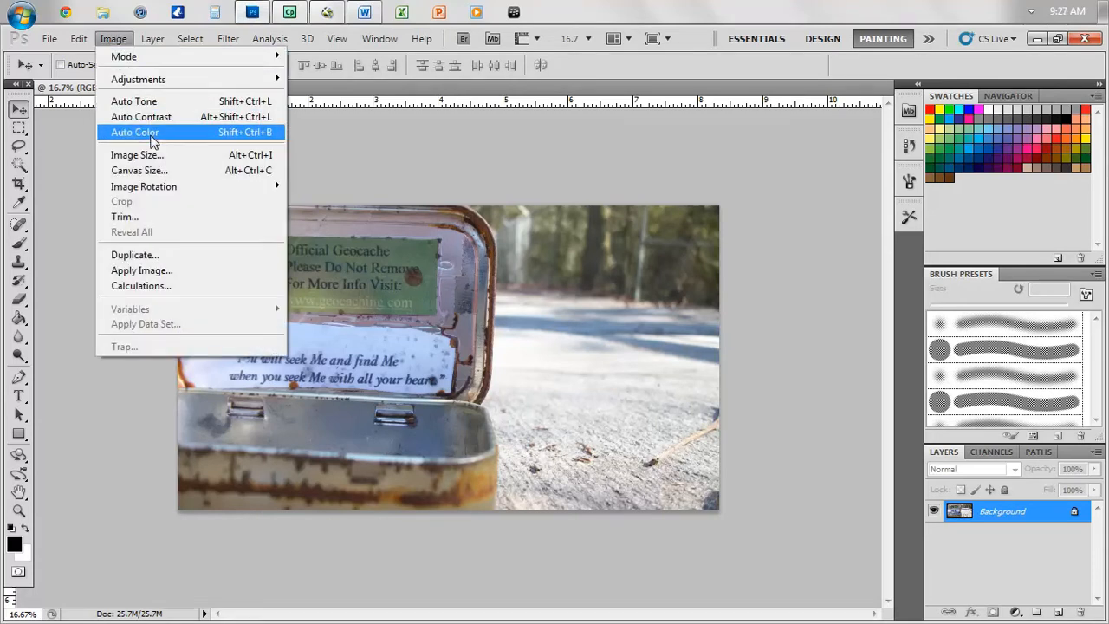
pyautogui.click(155, 163)
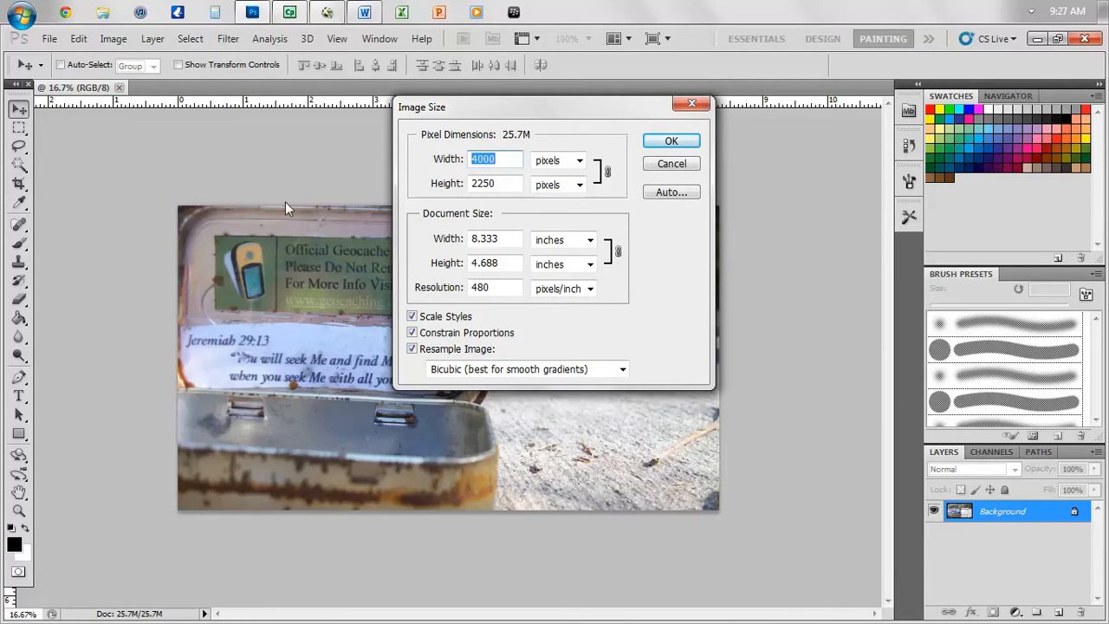
pyautogui.click(507, 262)
pyautogui.moveTo(505, 262); pyautogui.dragTo(454, 271)
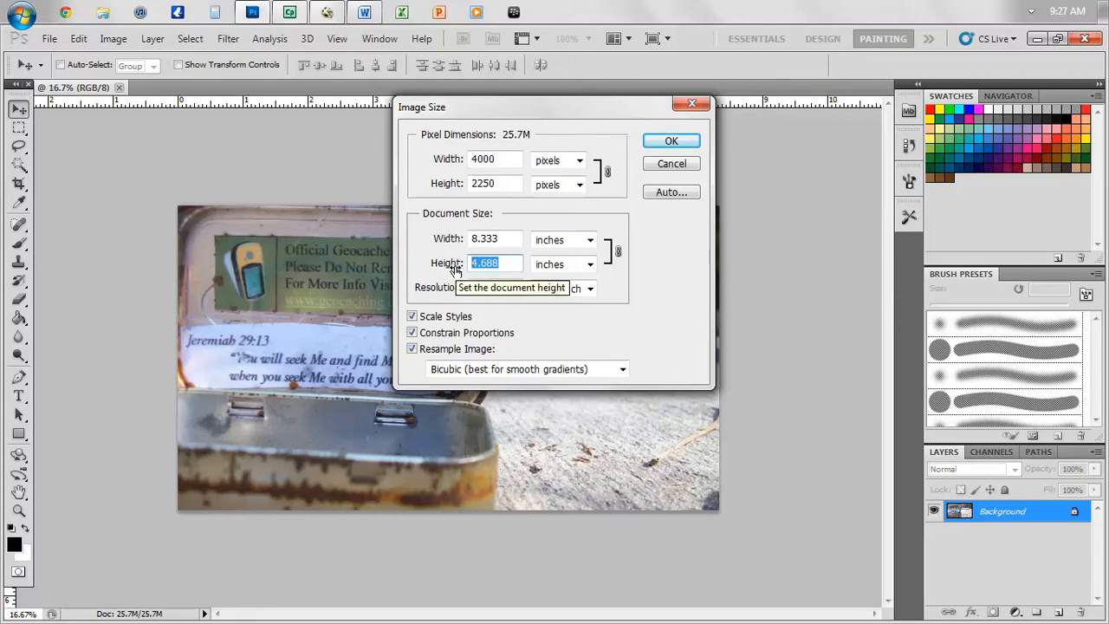
pyautogui.write('11')
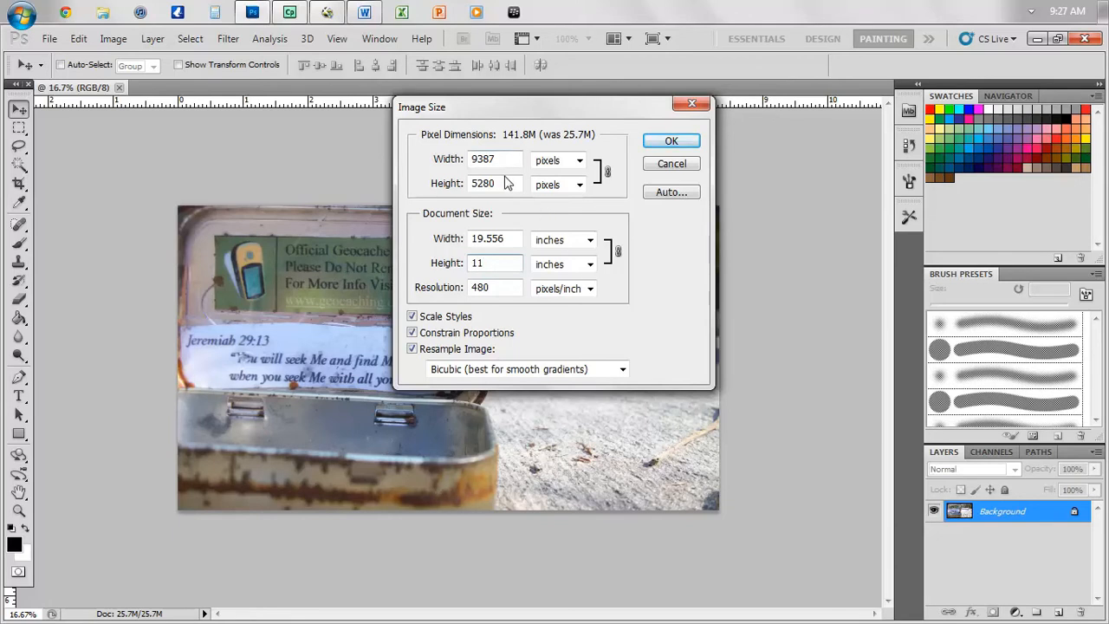
pyautogui.click(664, 141)
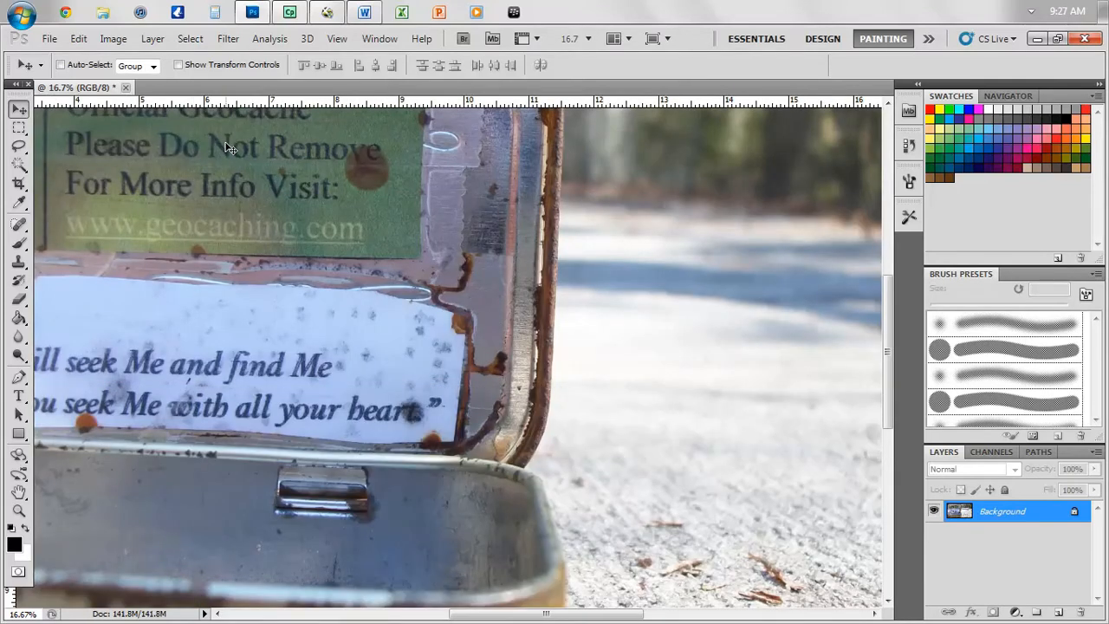
pyautogui.hotkey('ctrl', '0')
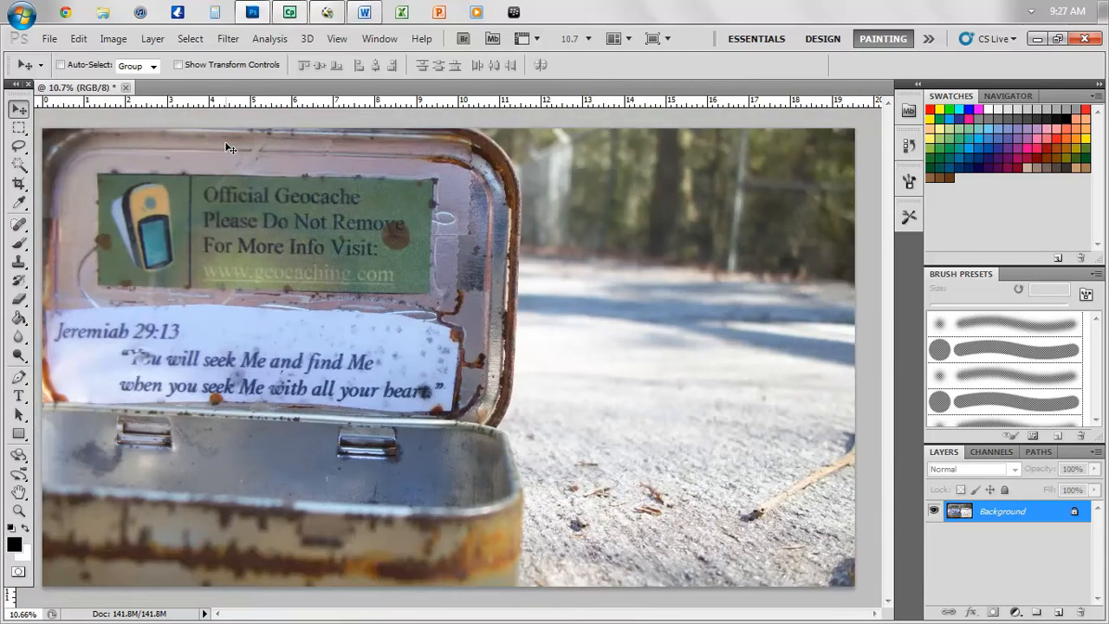
# - Save the photo as 3.tif in TIFF format with LZW compression, replacing the existing file
pyautogui.click(49, 41)
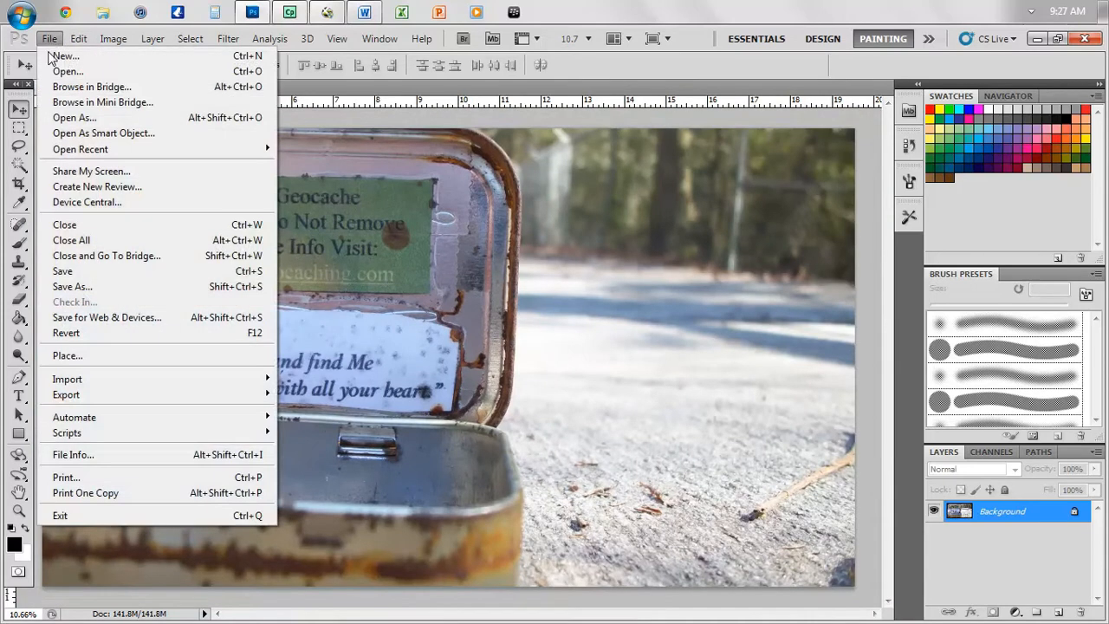
pyautogui.click(112, 290)
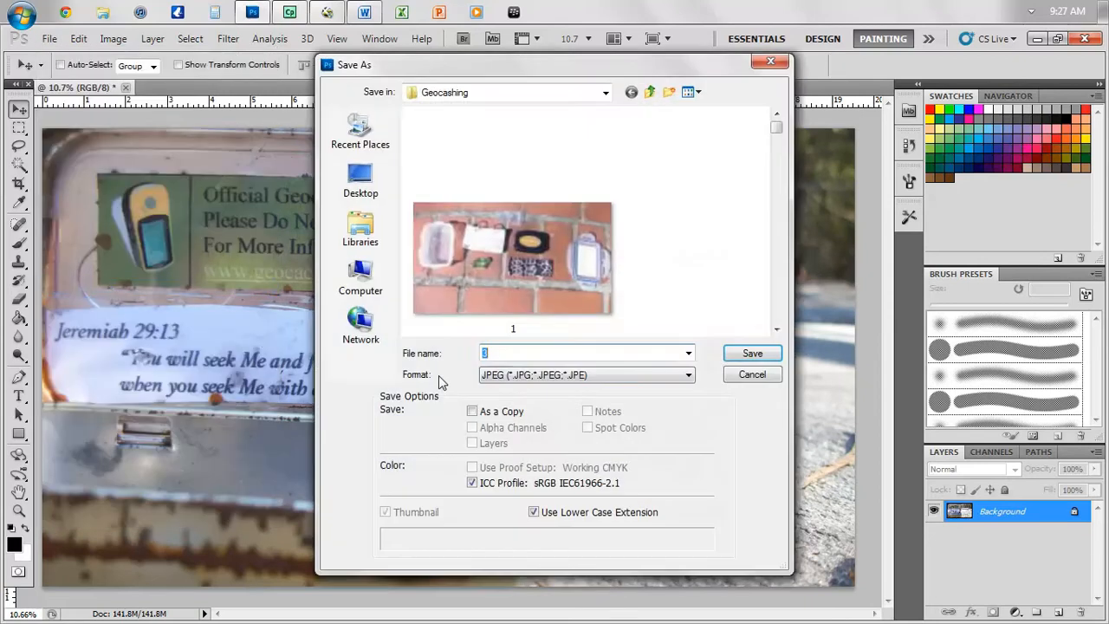
pyautogui.click(522, 379)
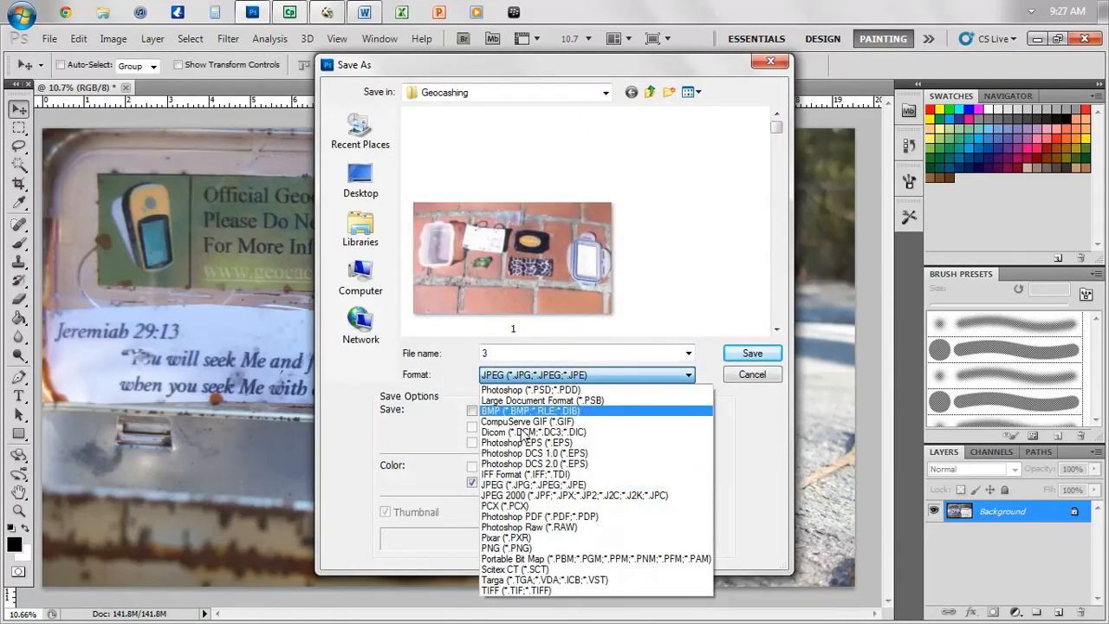
pyautogui.click(563, 590)
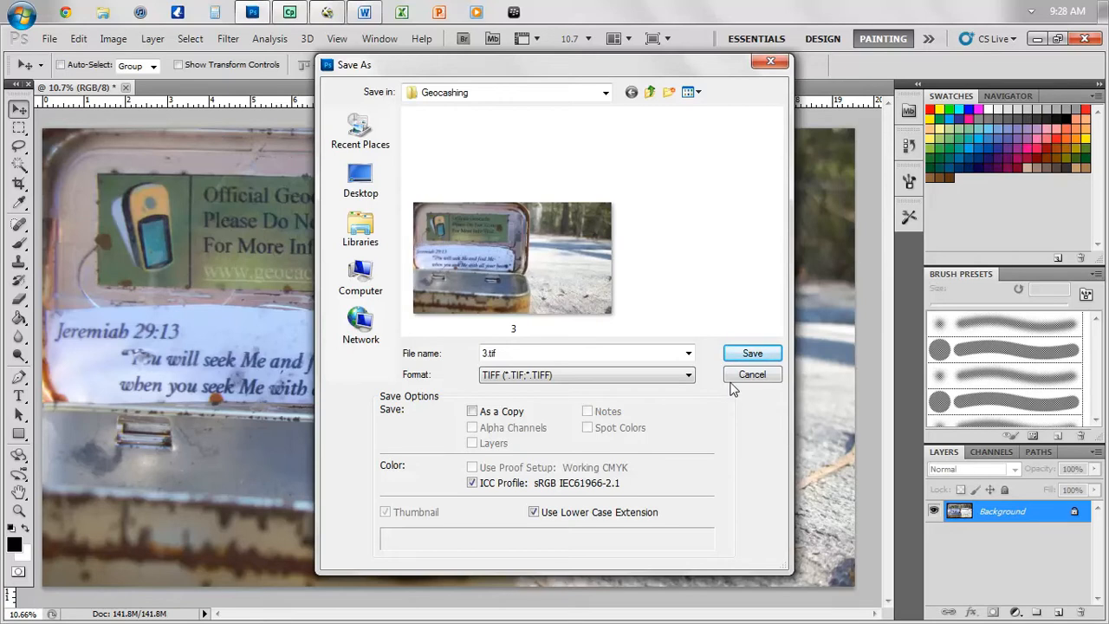
pyautogui.click(750, 355)
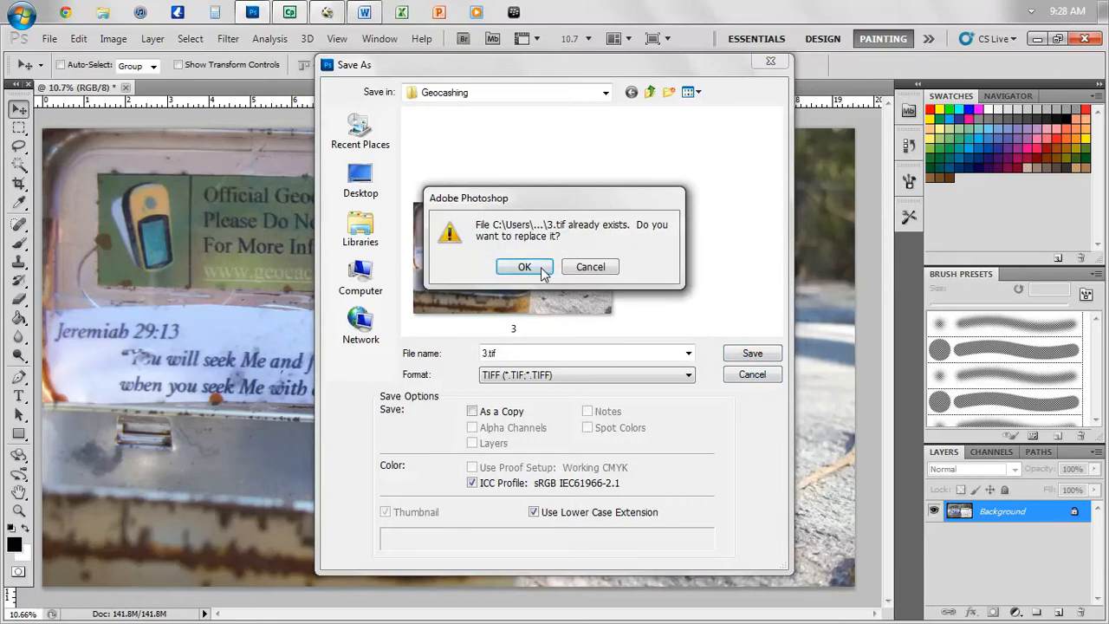
pyautogui.click(524, 267)
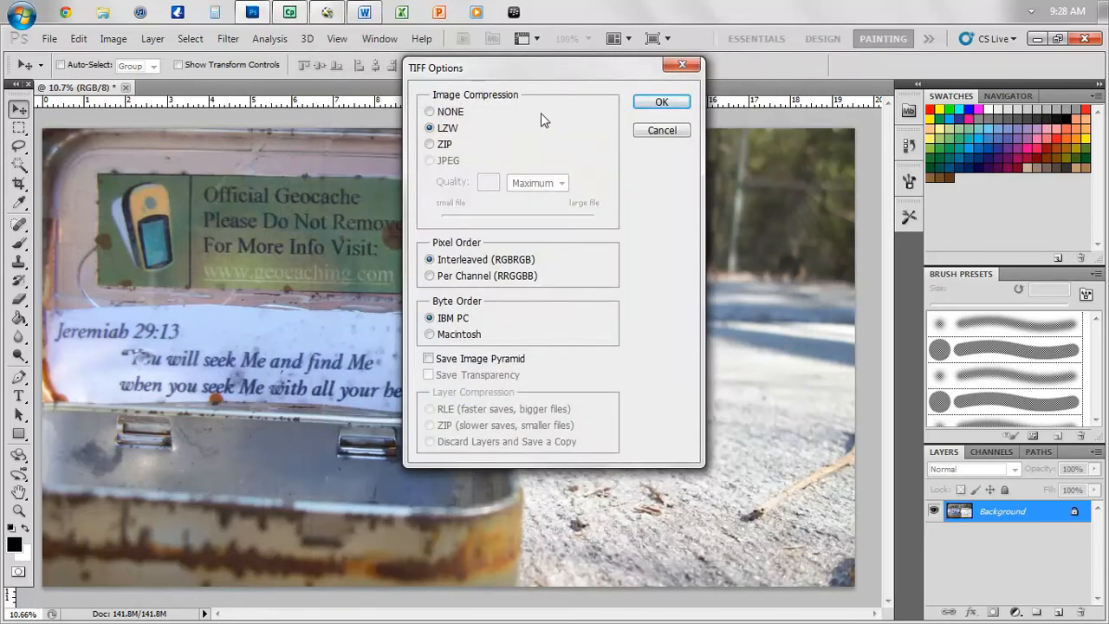
pyautogui.click(646, 103)
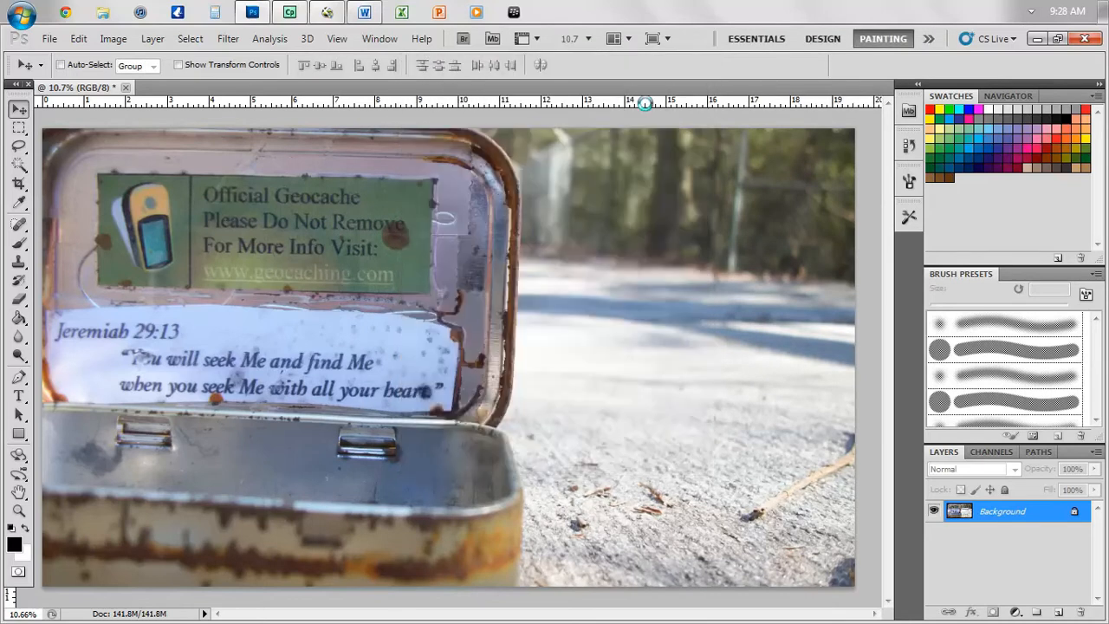
# - Minimize Photoshop and draw a picture box spanning the entire two-page spread
pyautogui.click(1037, 39)
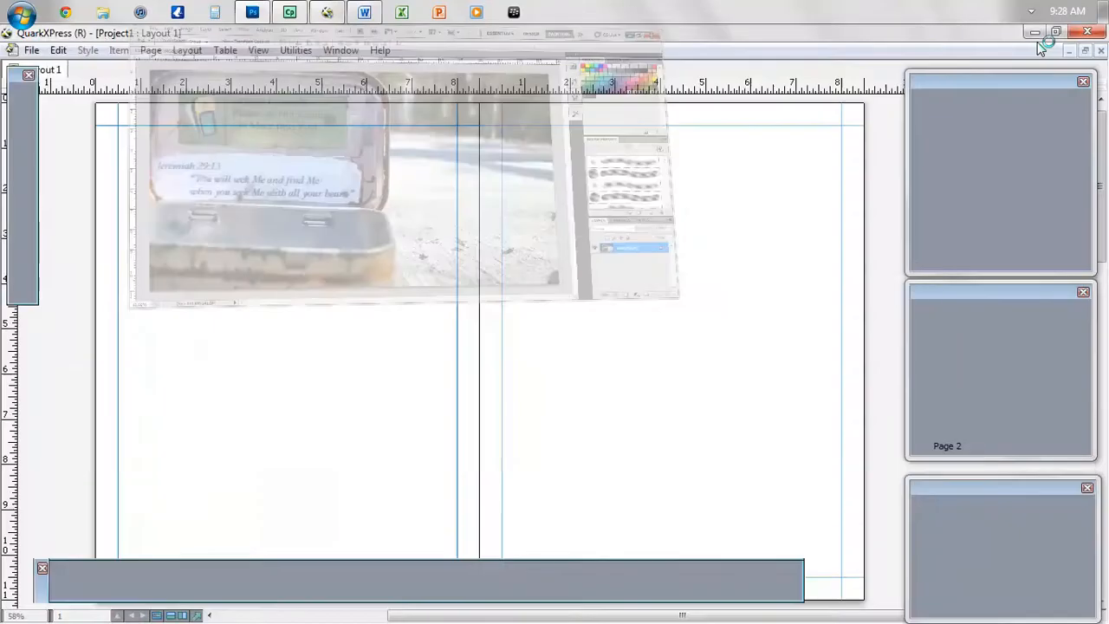
pyautogui.click(23, 153)
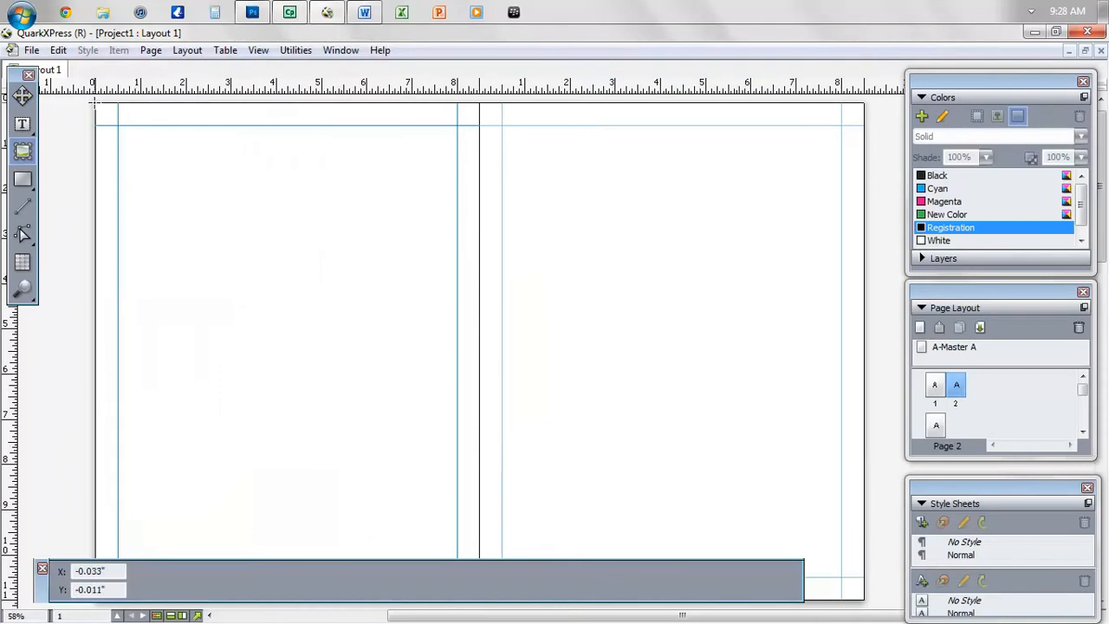
pyautogui.moveTo(95, 104); pyautogui.dragTo(865, 600)
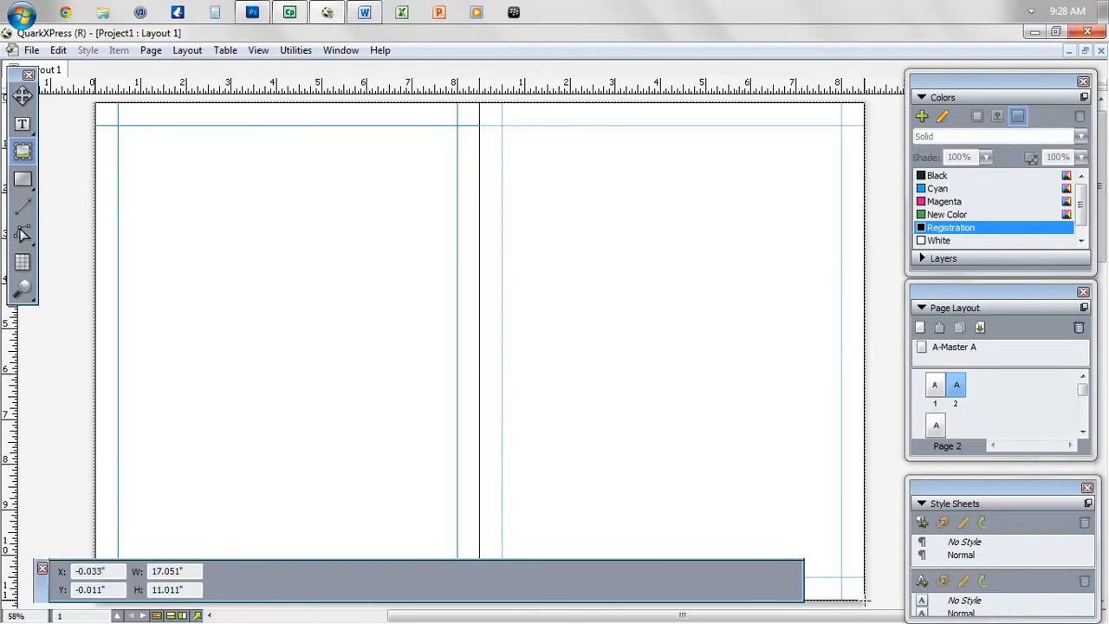
# - Import the 3.tif geocache photo into the new picture box
pyautogui.rightClick(694, 434)
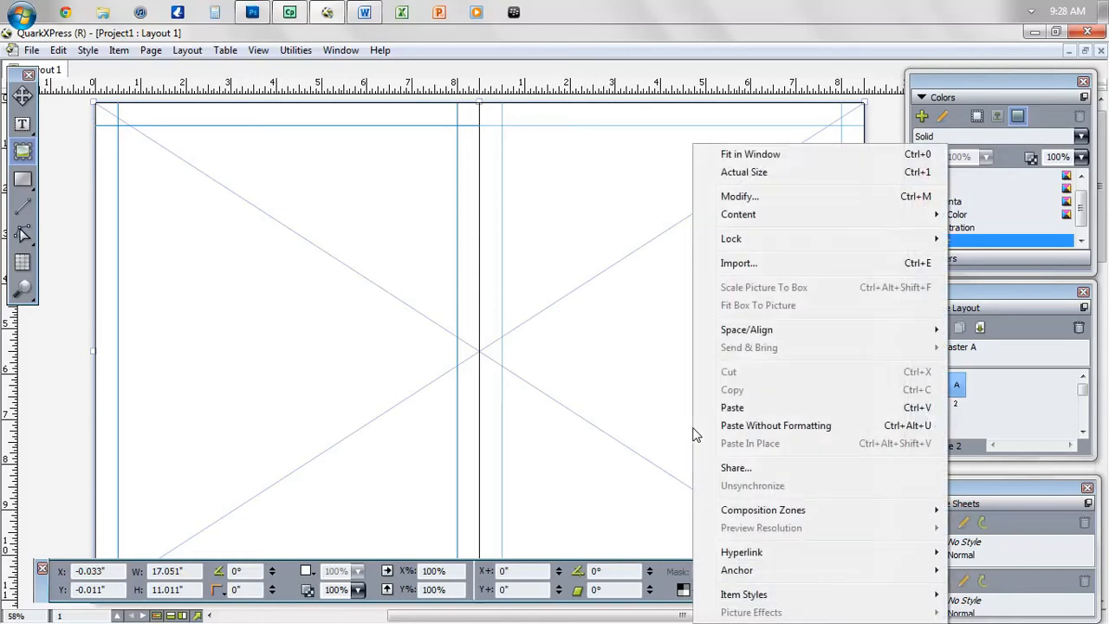
pyautogui.click(742, 264)
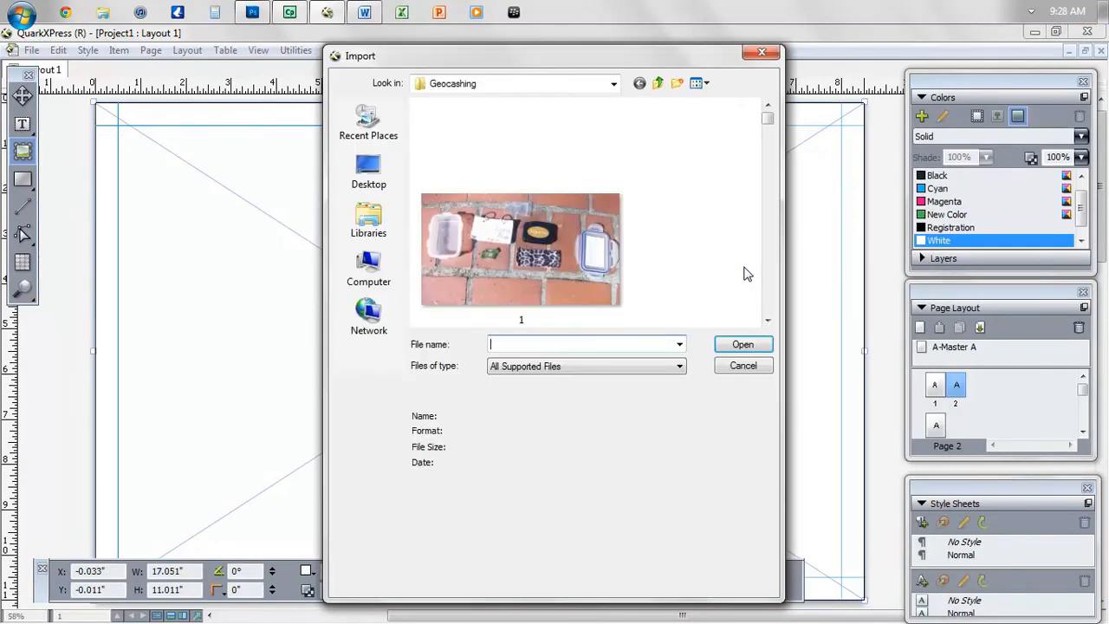
pyautogui.click(768, 321)
pyautogui.click(768, 320)
pyautogui.click(767, 321)
pyautogui.click(768, 321)
pyautogui.click(768, 320)
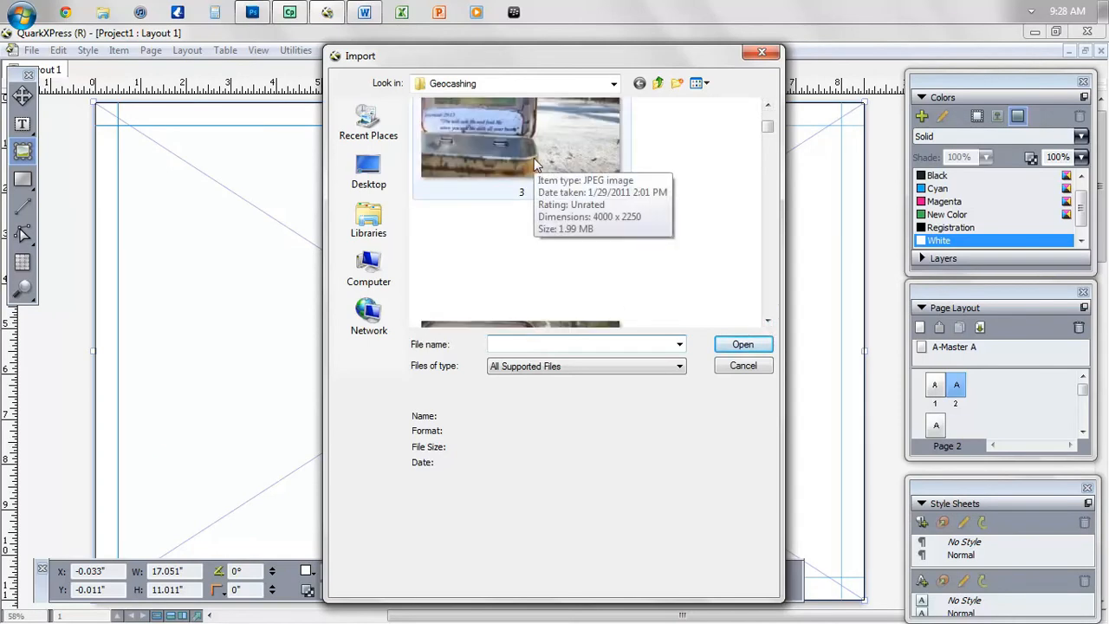
pyautogui.click(768, 321)
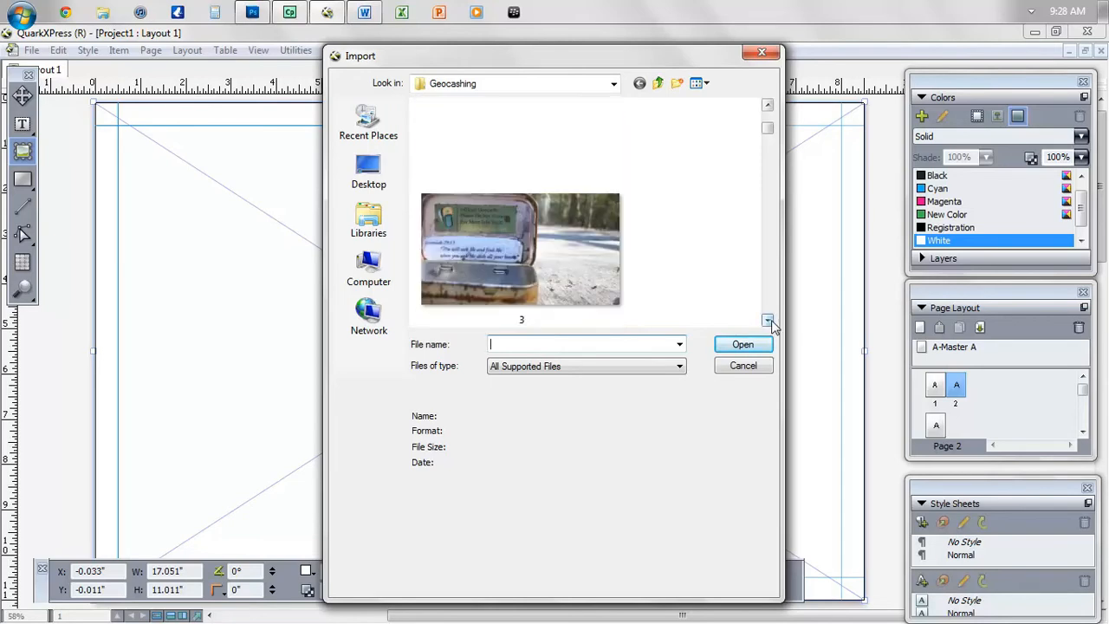
pyautogui.click(563, 277)
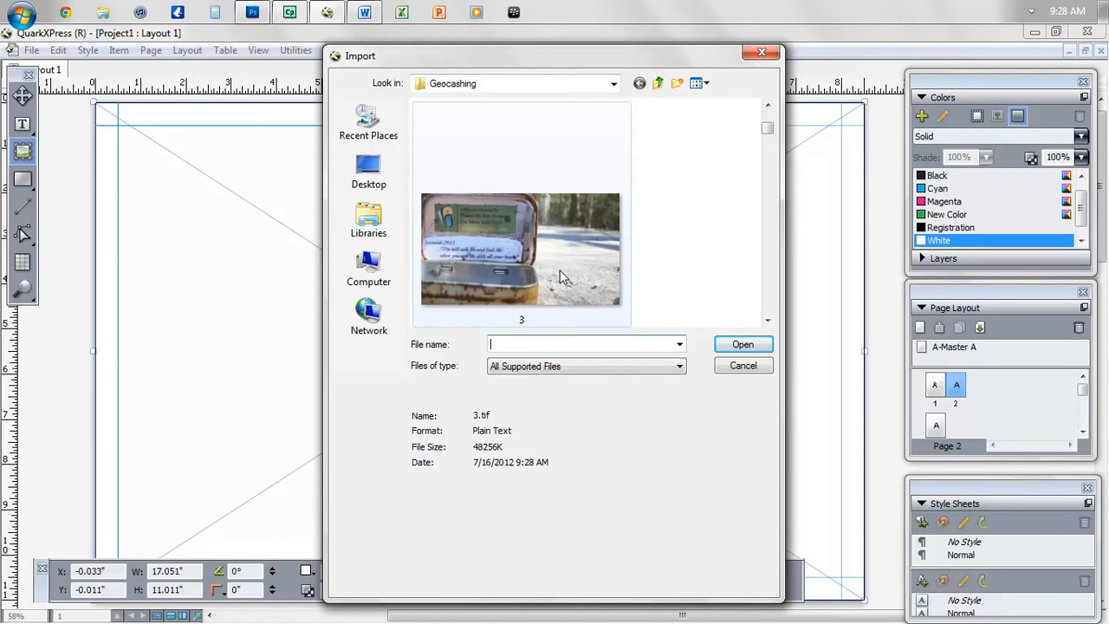
pyautogui.doubleClick(561, 278)
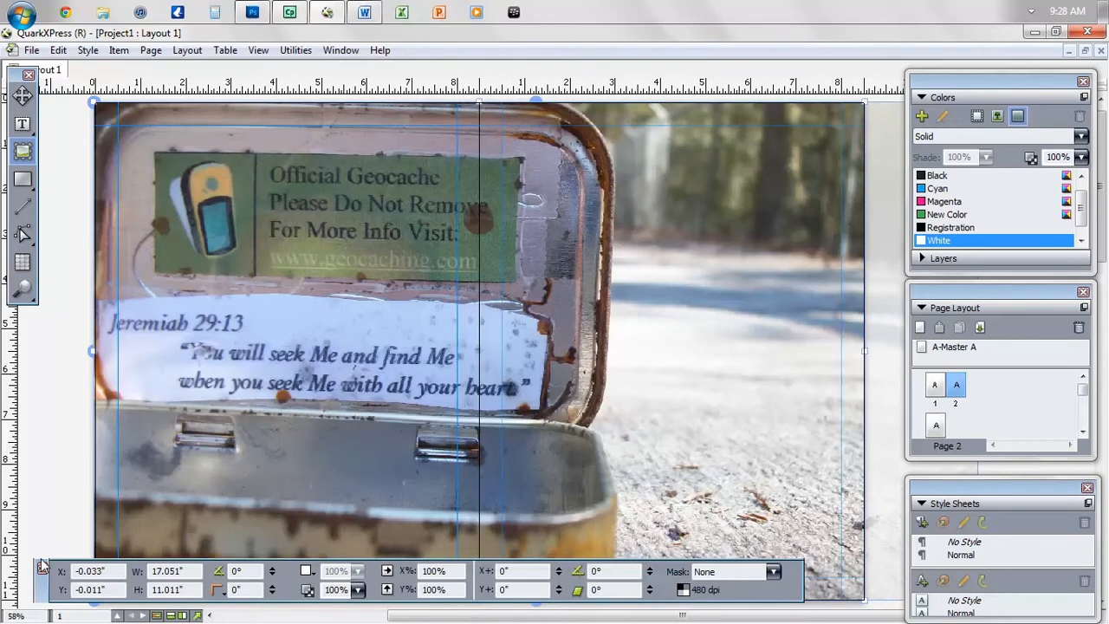
# - Collapse the Measurements palette, then deselect and reselect the spread photo
pyautogui.doubleClick(45, 594)
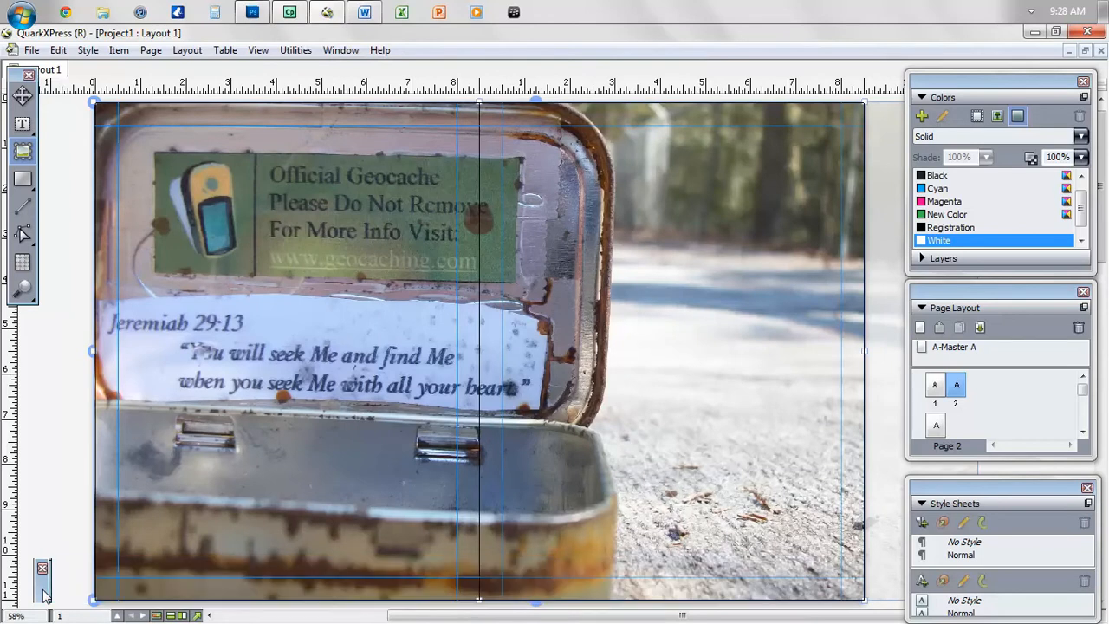
pyautogui.click(61, 434)
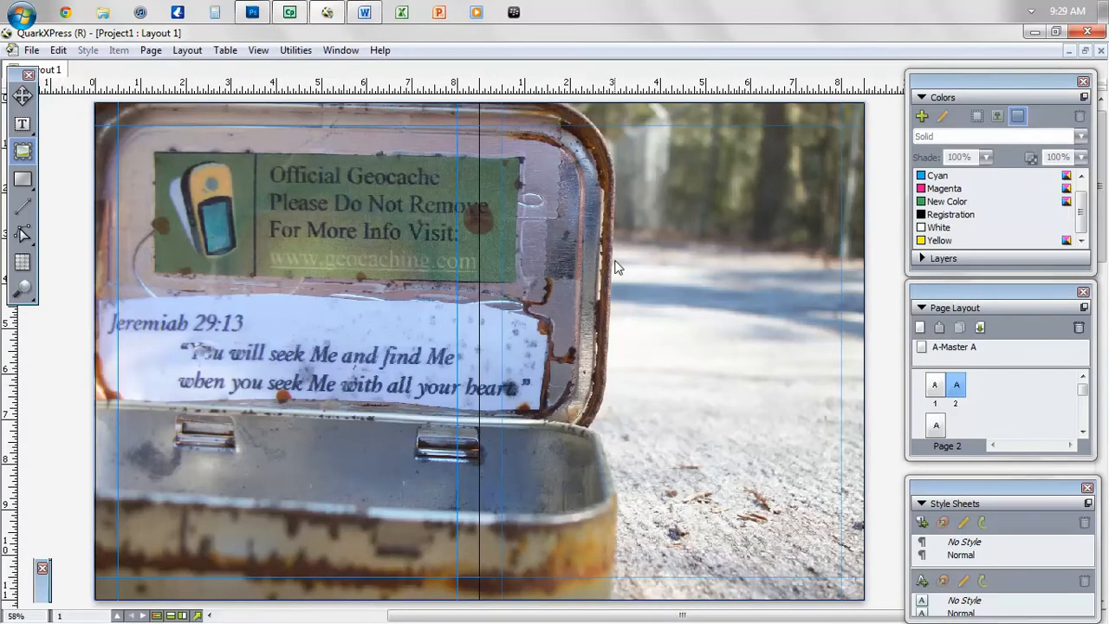
pyautogui.click(743, 231)
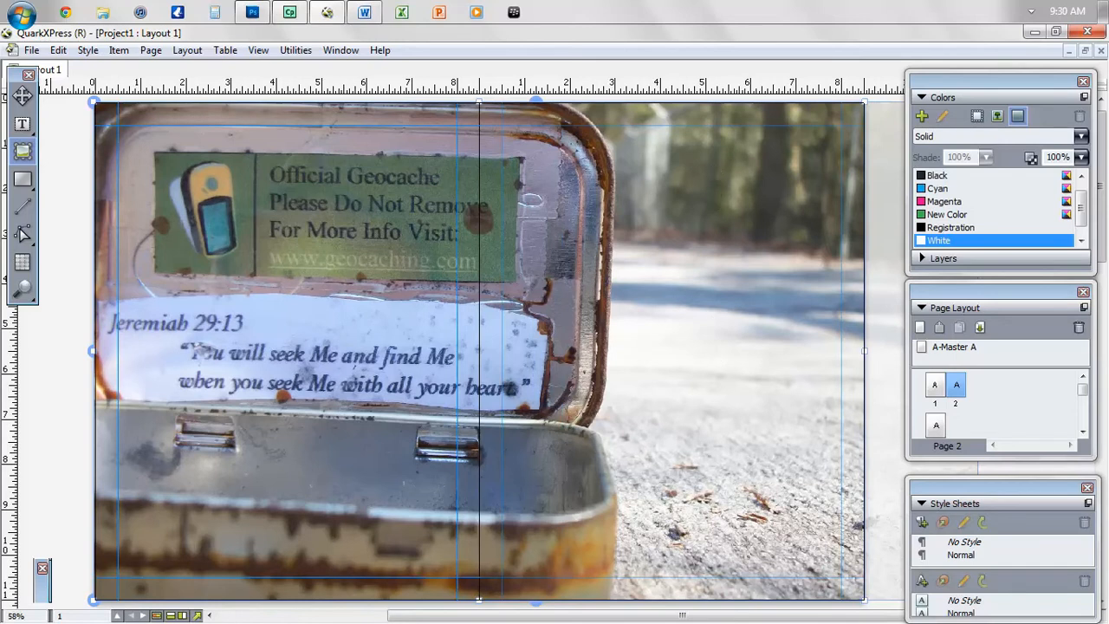
# - Remove 'Geocaching' from the title so it reads 'Locating the Facts on', and shrink the box to one line
pyautogui.press('t')
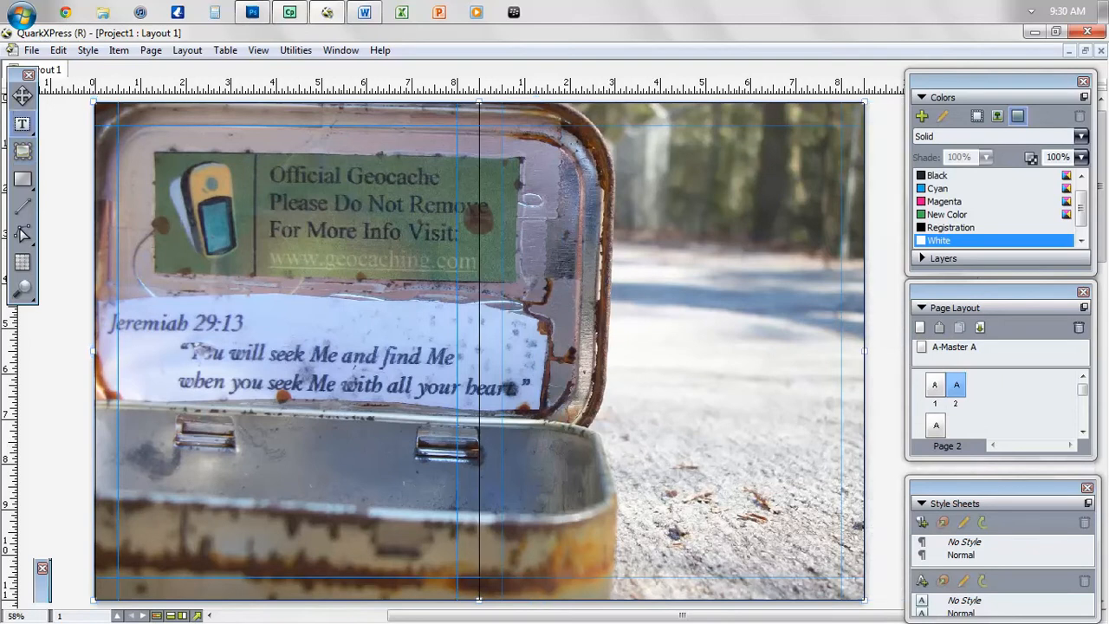
pyautogui.moveTo(622, 124); pyautogui.dragTo(841, 255)
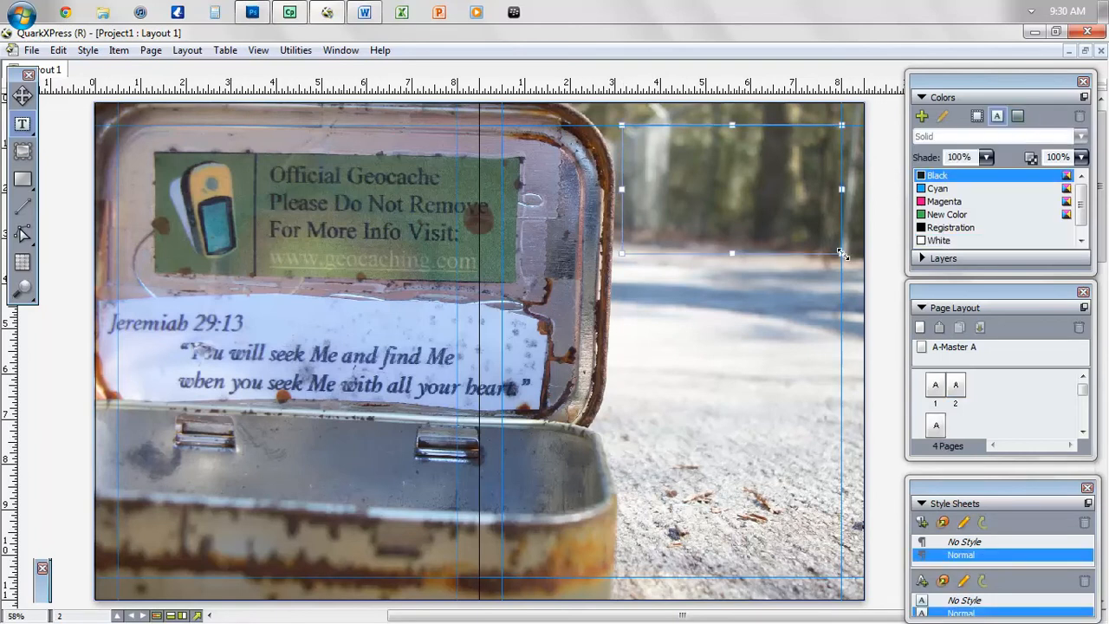
pyautogui.write('the Facts on')
pyautogui.hotkey('ctrl', 'shift', 'Left')
pyautogui.press('BackSpace')
pyautogui.moveTo(728, 253); pyautogui.dragTo(732, 151)
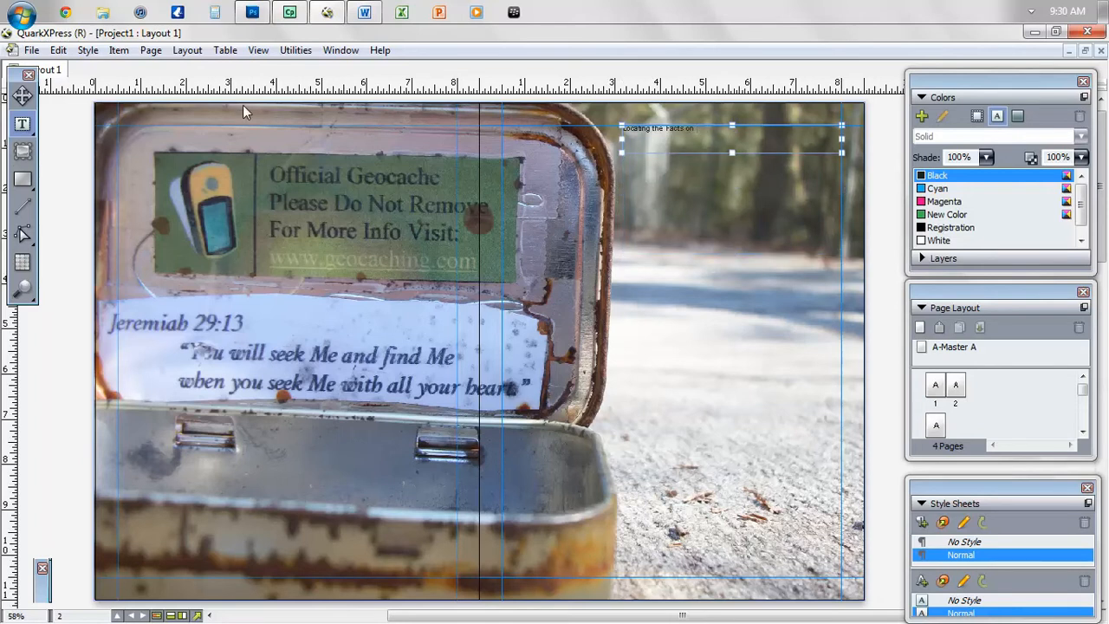
# - Add a new text box below the title reading 'Geocaching', then select the 'Locating the Facts on' line
pyautogui.click(646, 208)
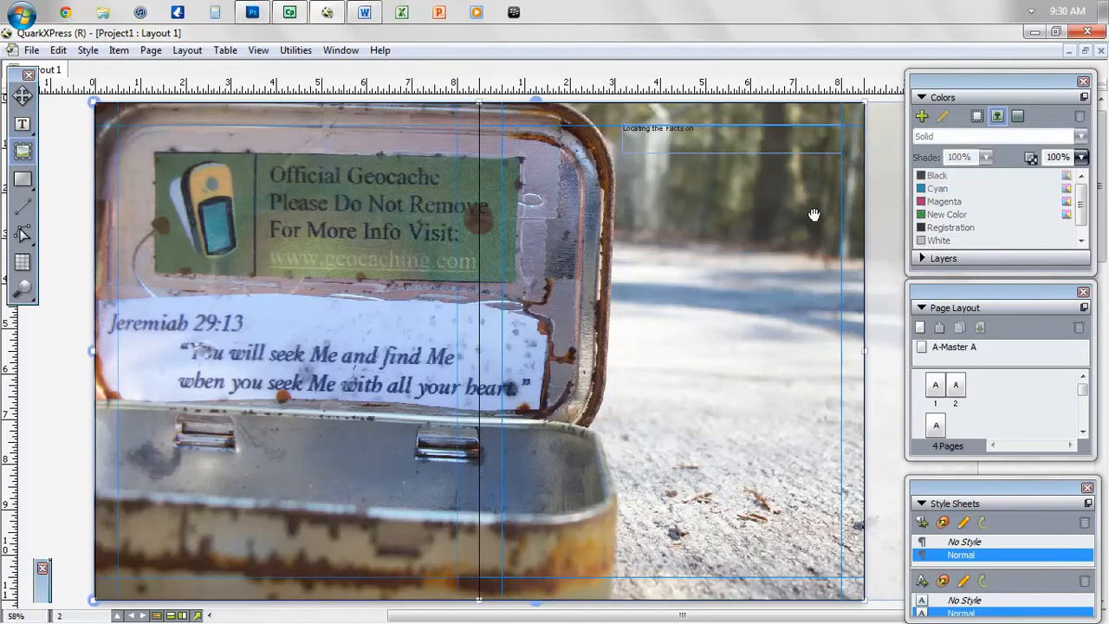
pyautogui.click(23, 127)
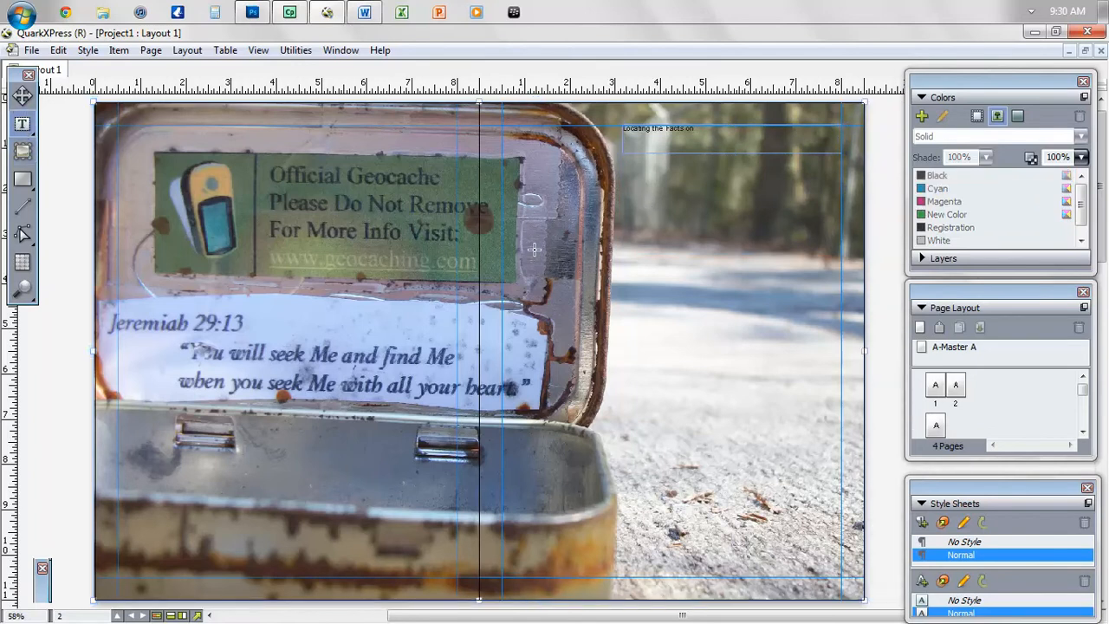
pyautogui.moveTo(839, 227); pyautogui.dragTo(620, 172)
pyautogui.write('Geocaching')
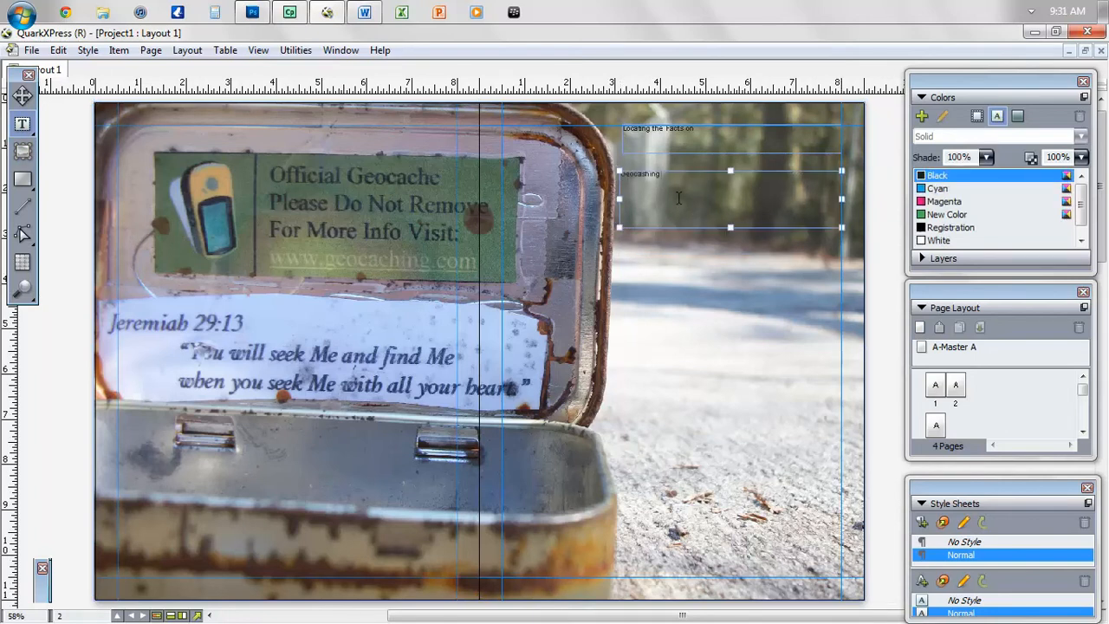
pyautogui.click(732, 139)
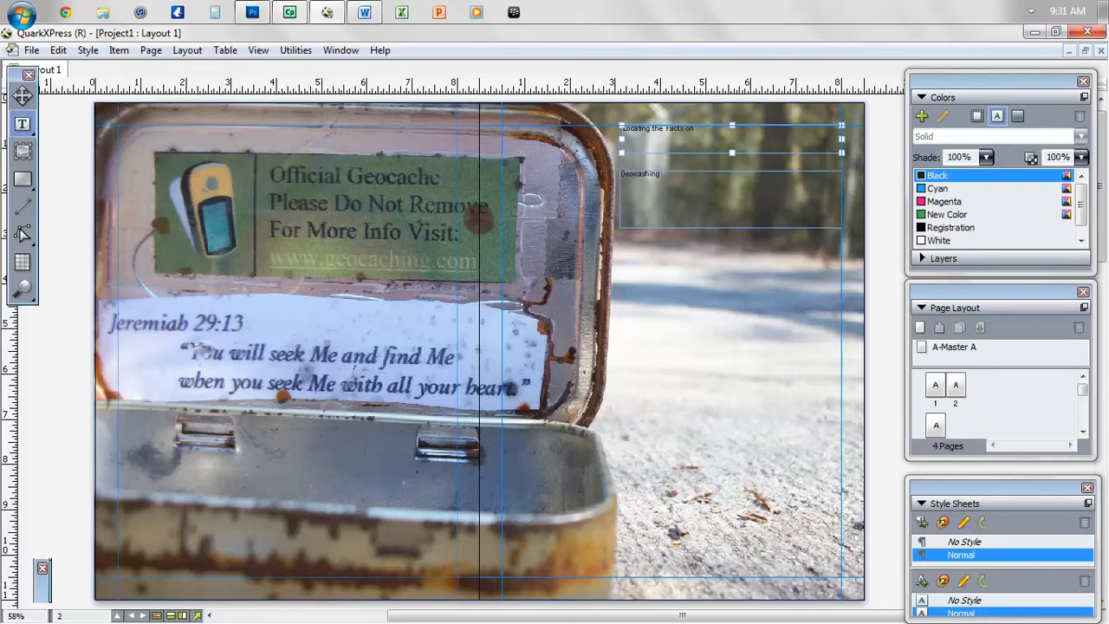
pyautogui.moveTo(689, 128); pyautogui.dragTo(622, 128)
# - Set the 'Locating the Facts on' heading to Verdana 48 pt and enlarge its box to fit
pyautogui.press('F9')
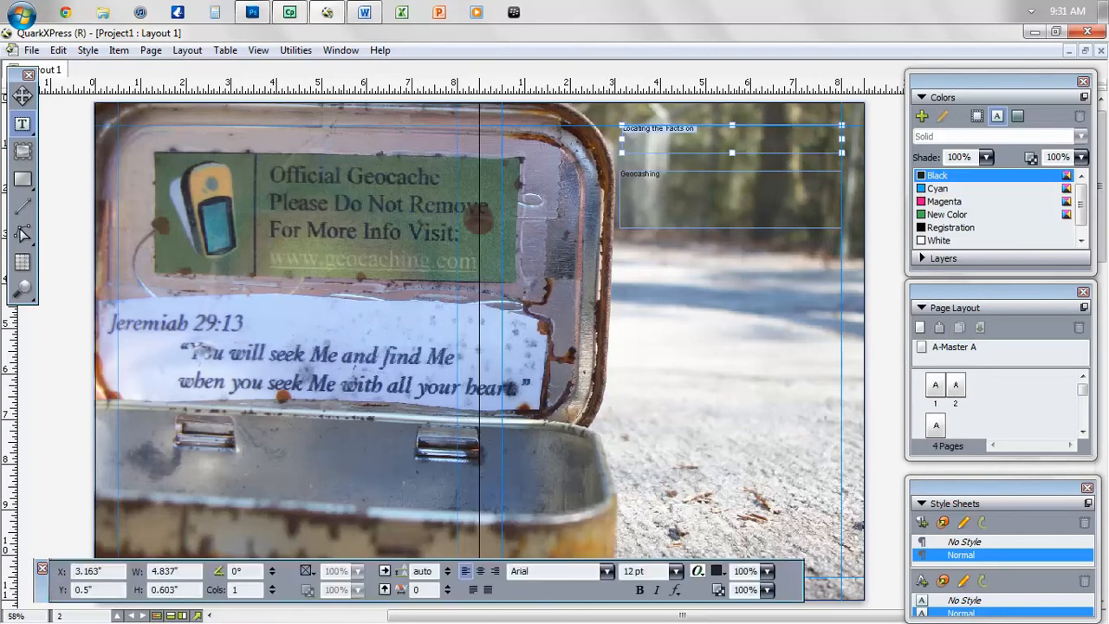
pyautogui.click(522, 570)
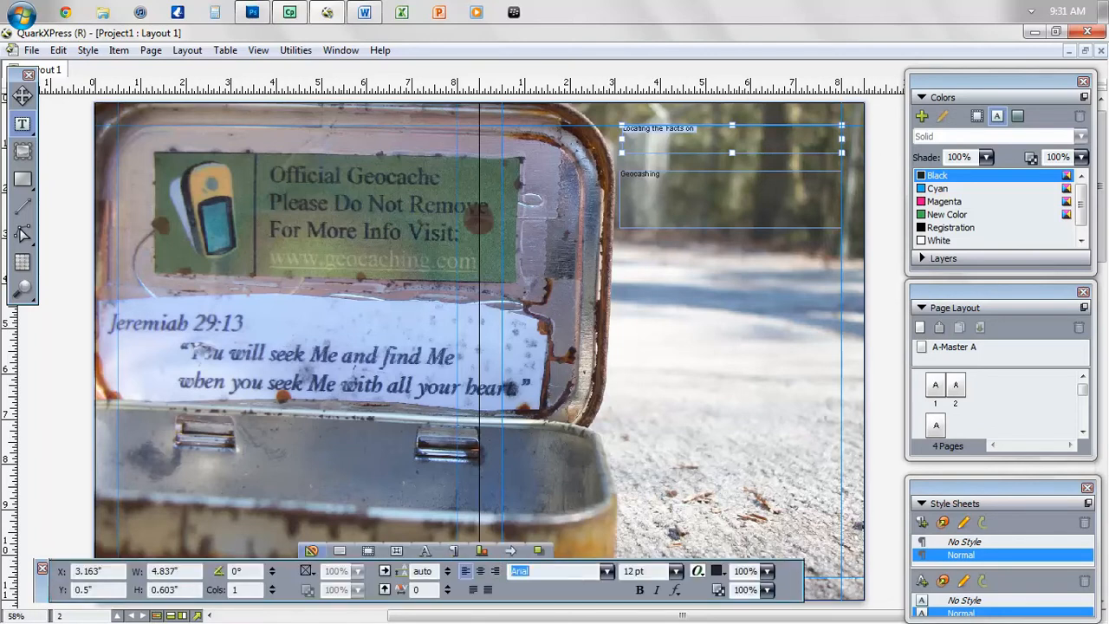
pyautogui.write('Verdana')
pyautogui.press('Return')
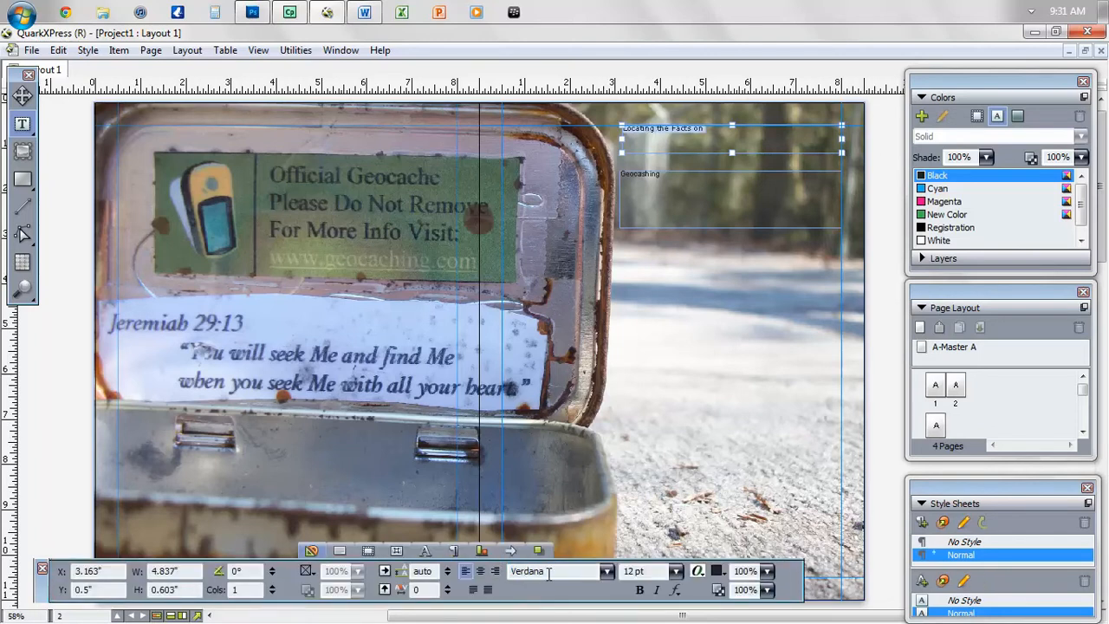
pyautogui.click(675, 571)
pyautogui.click(663, 531)
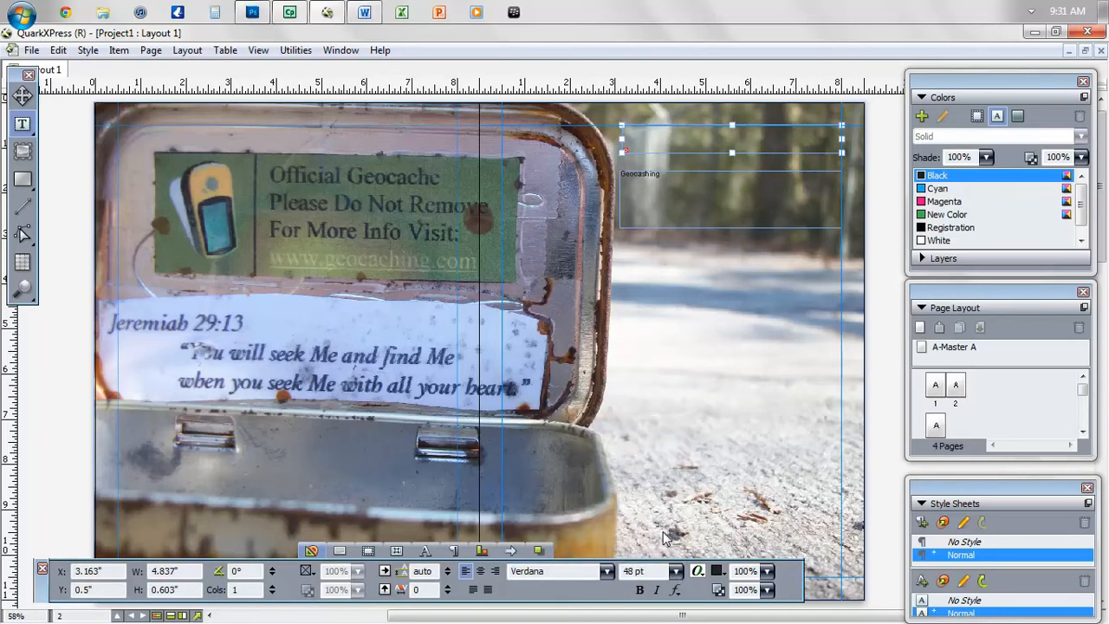
pyautogui.moveTo(732, 153); pyautogui.dragTo(736, 193)
# - Move the Geocashing box further down and set its text to 48 pt
pyautogui.click(694, 220)
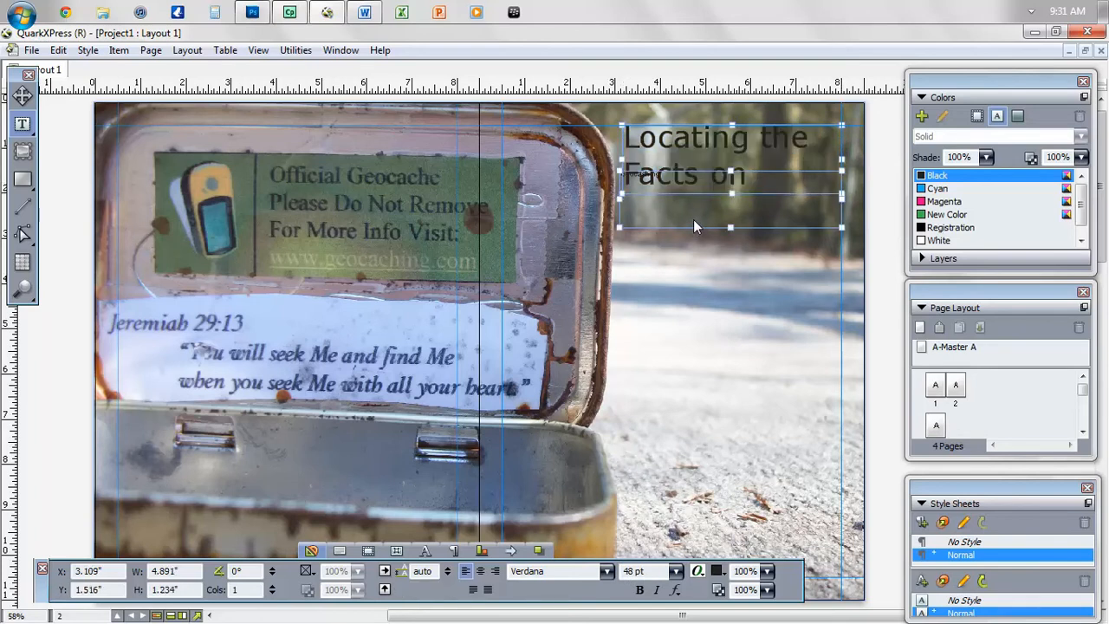
pyautogui.click(22, 96)
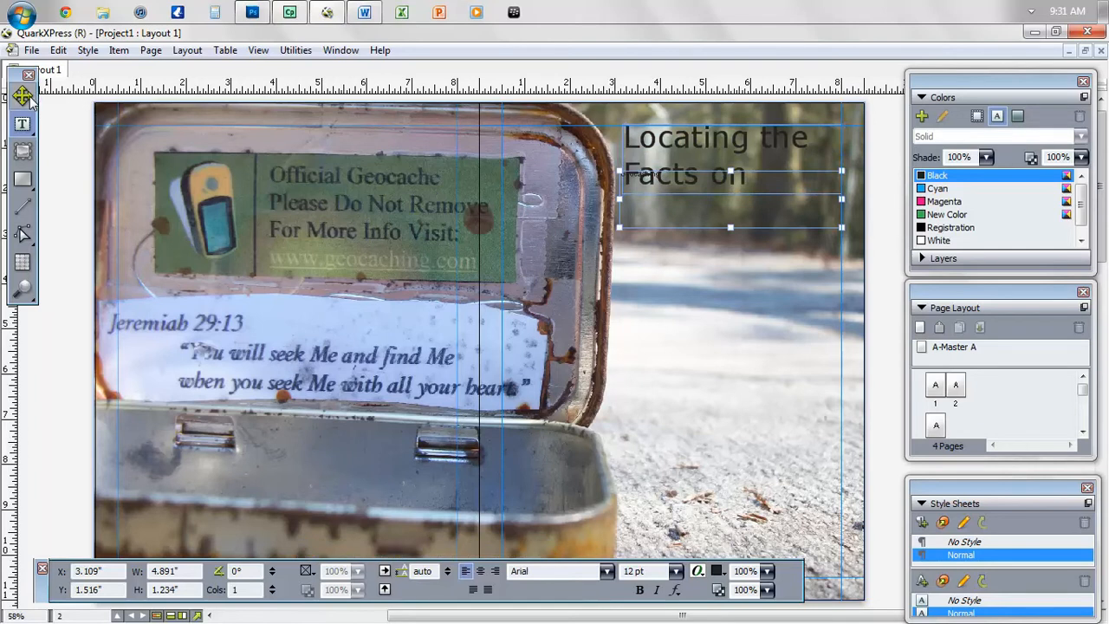
pyautogui.moveTo(685, 214); pyautogui.dragTo(688, 243)
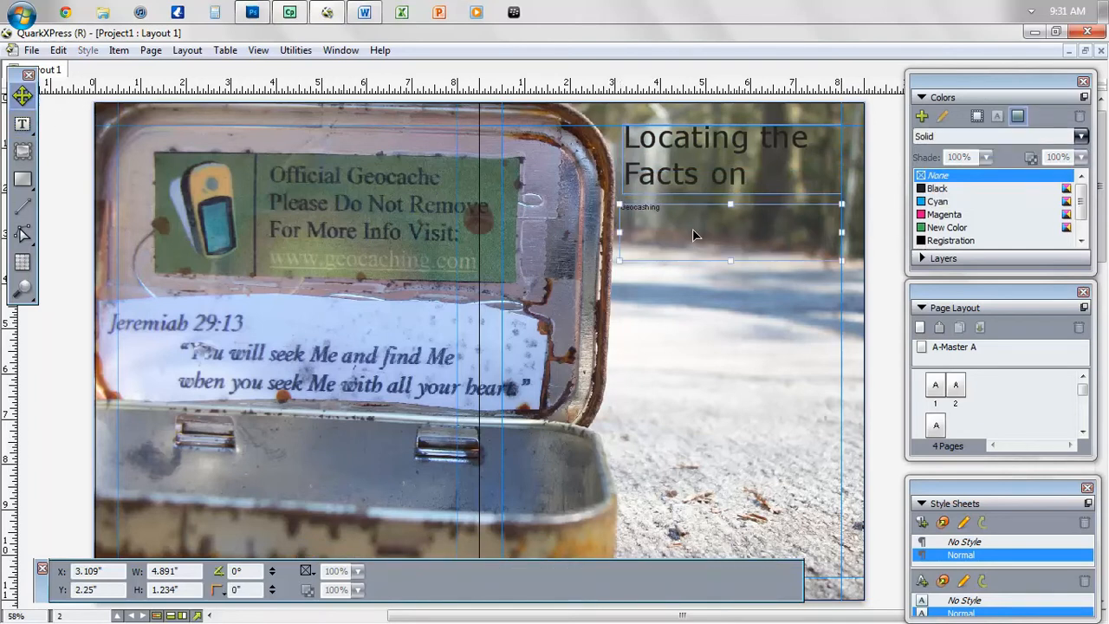
pyautogui.doubleClick(698, 230)
pyautogui.hotkey('ctrl', 'a')
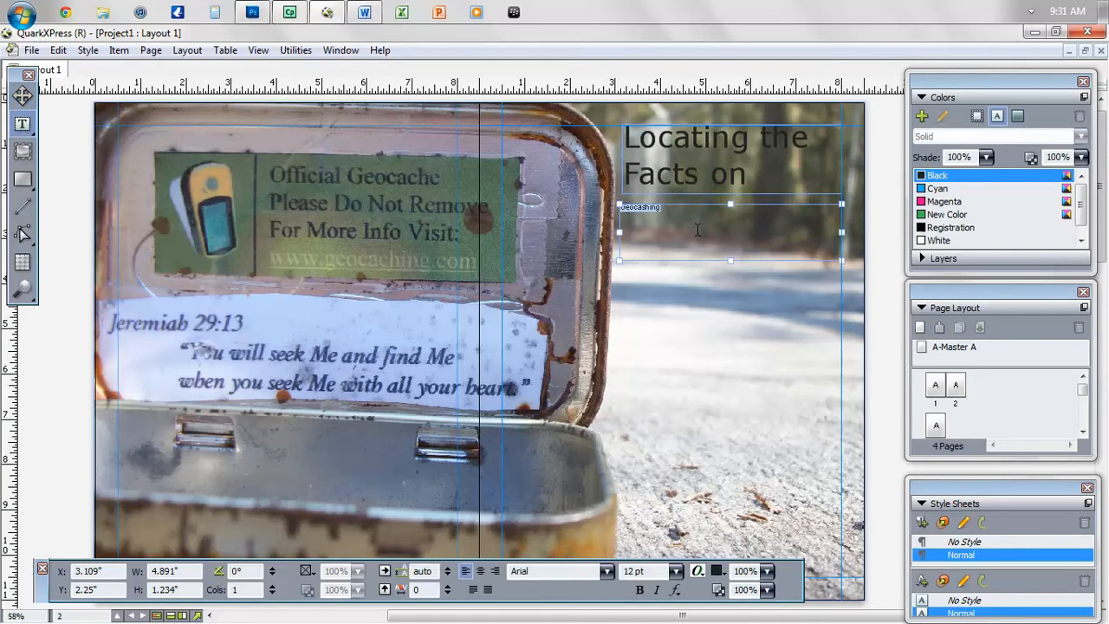
pyautogui.click(676, 571)
pyautogui.click(664, 532)
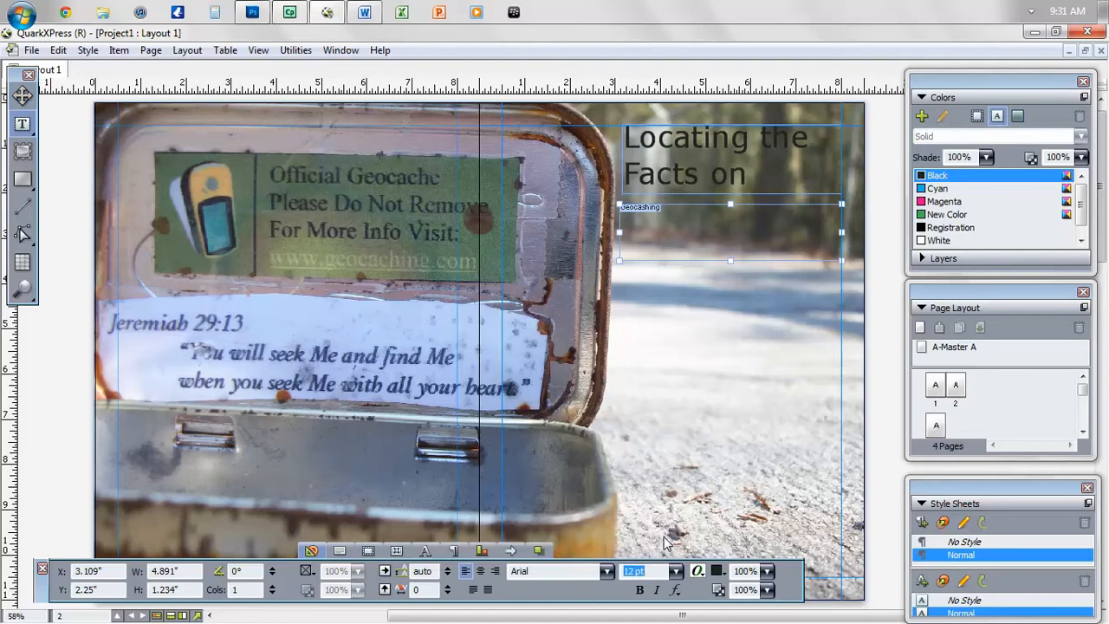
pyautogui.click(775, 112)
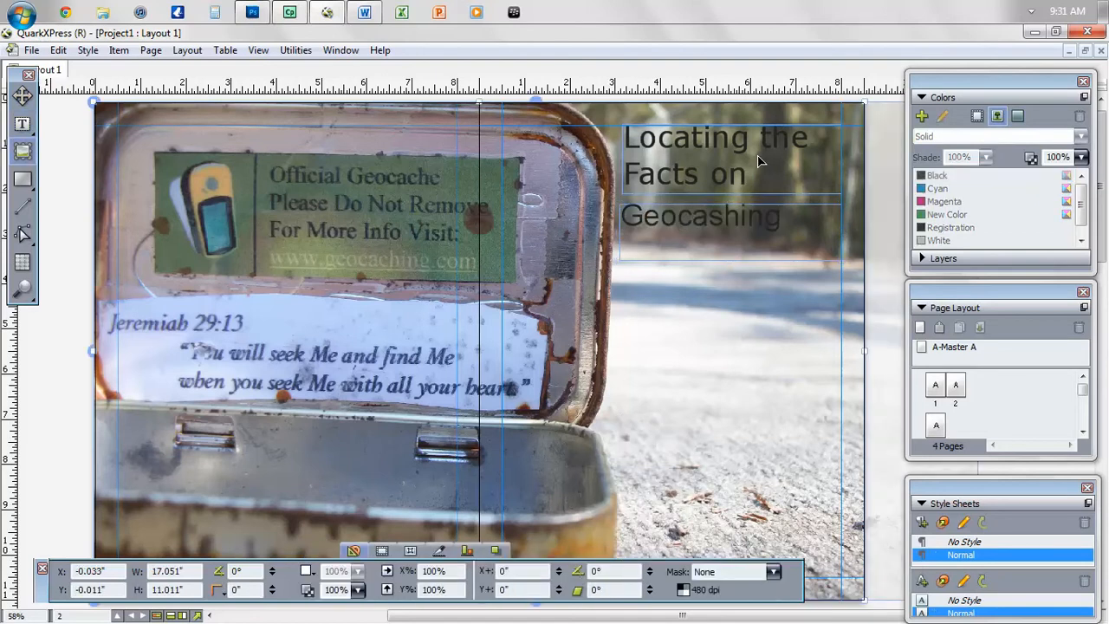
# - Apply Bold, White text colour and right alignment to the 'Locating the Facts on' heading
pyautogui.click(761, 161)
pyautogui.hotkey('ctrl', 'a')
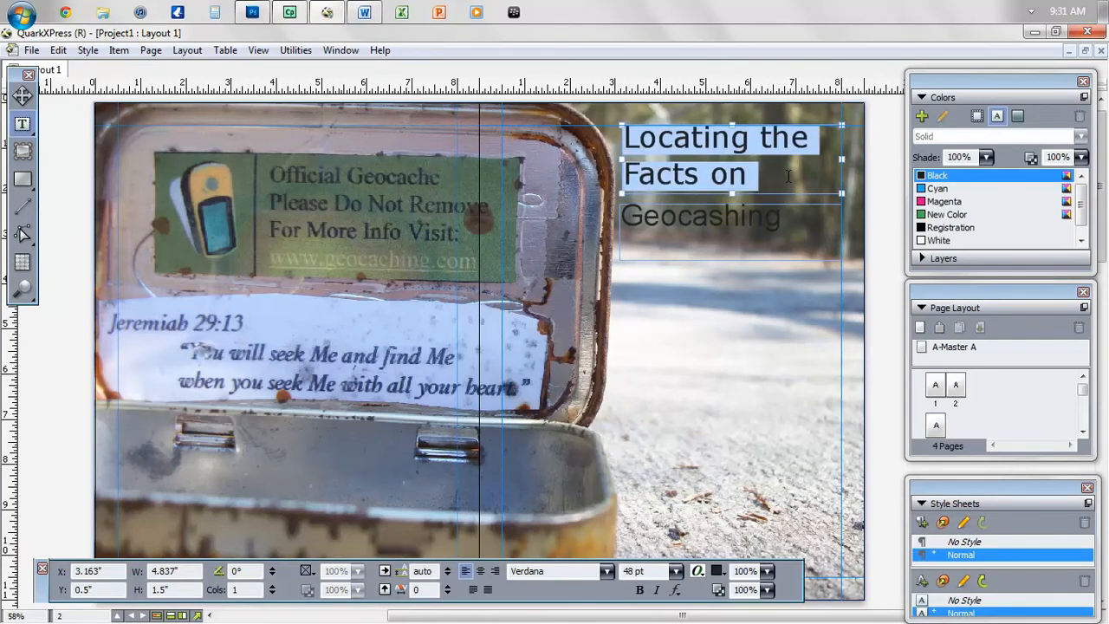
pyautogui.click(640, 590)
pyautogui.click(771, 393)
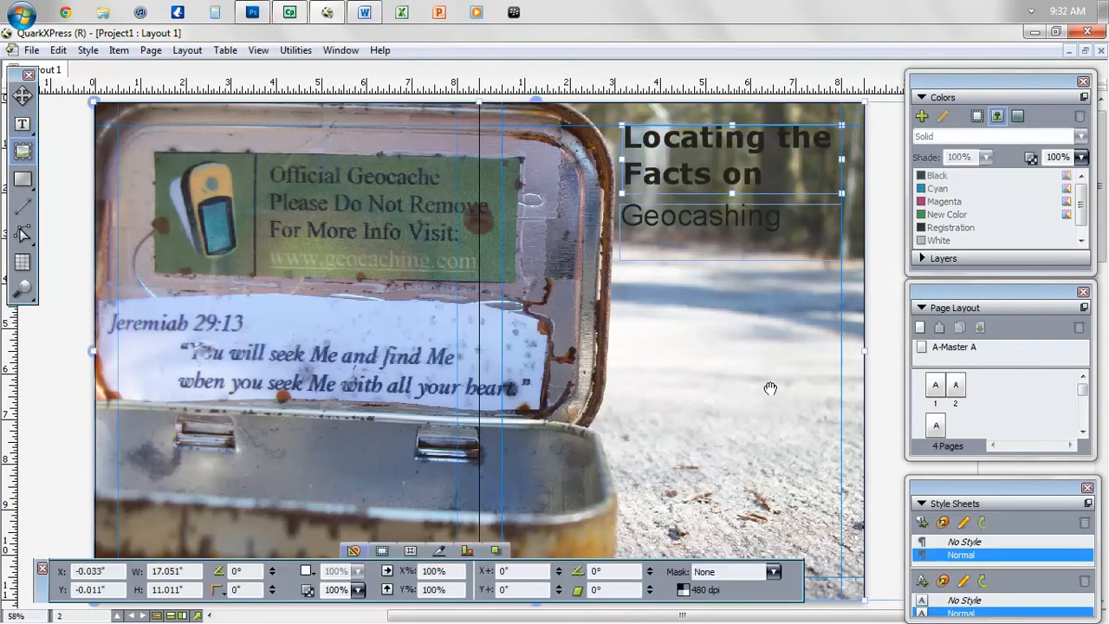
pyautogui.tripleClick(730, 159)
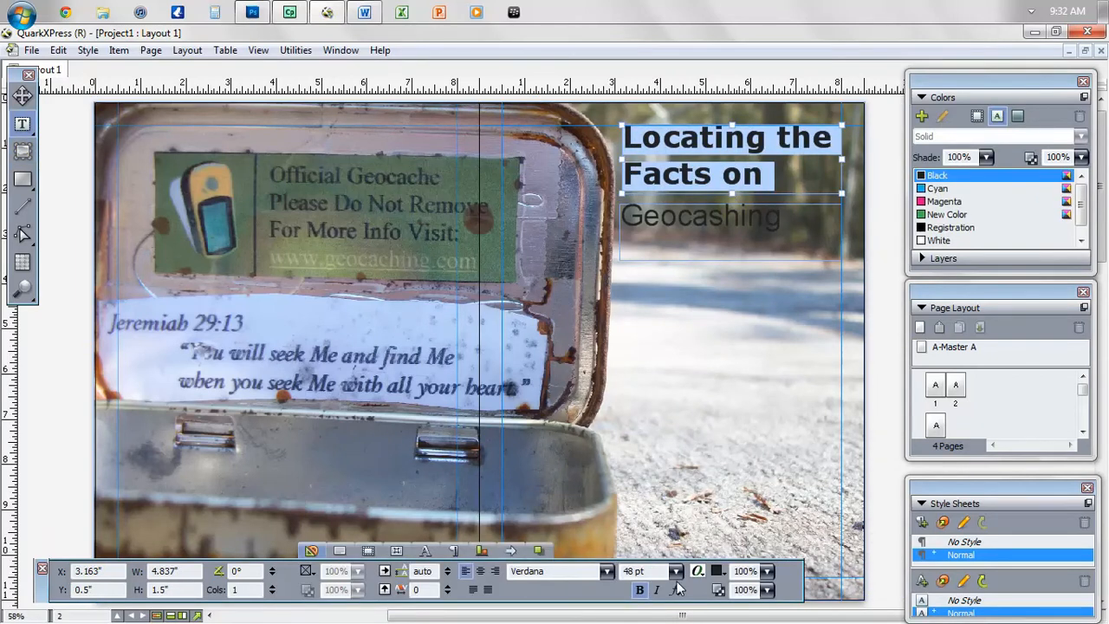
pyautogui.click(718, 571)
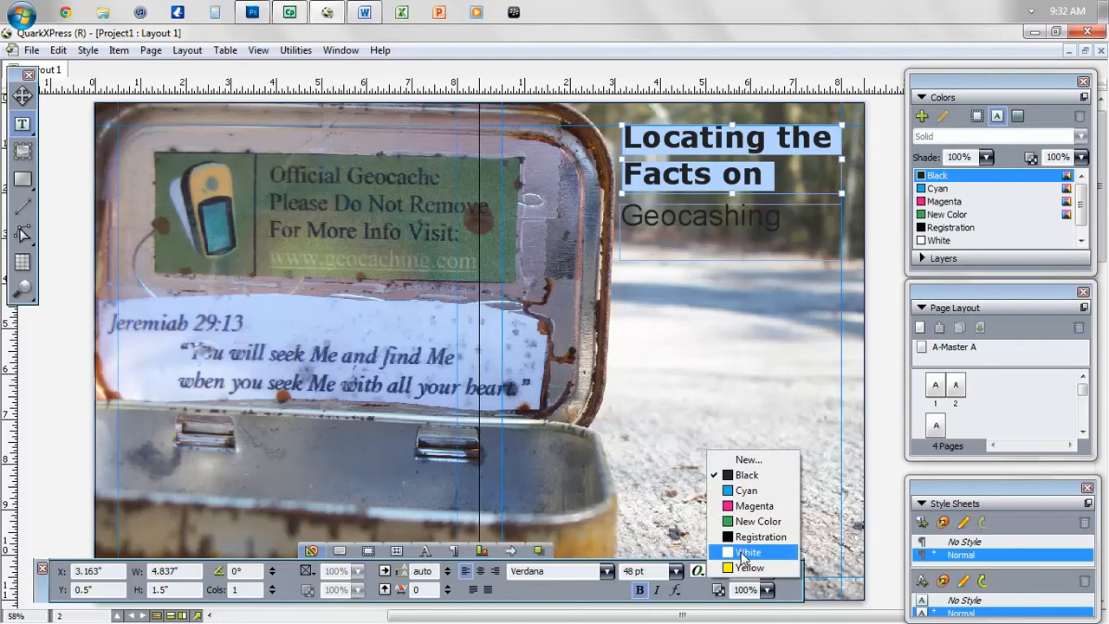
pyautogui.click(745, 555)
pyautogui.click(779, 390)
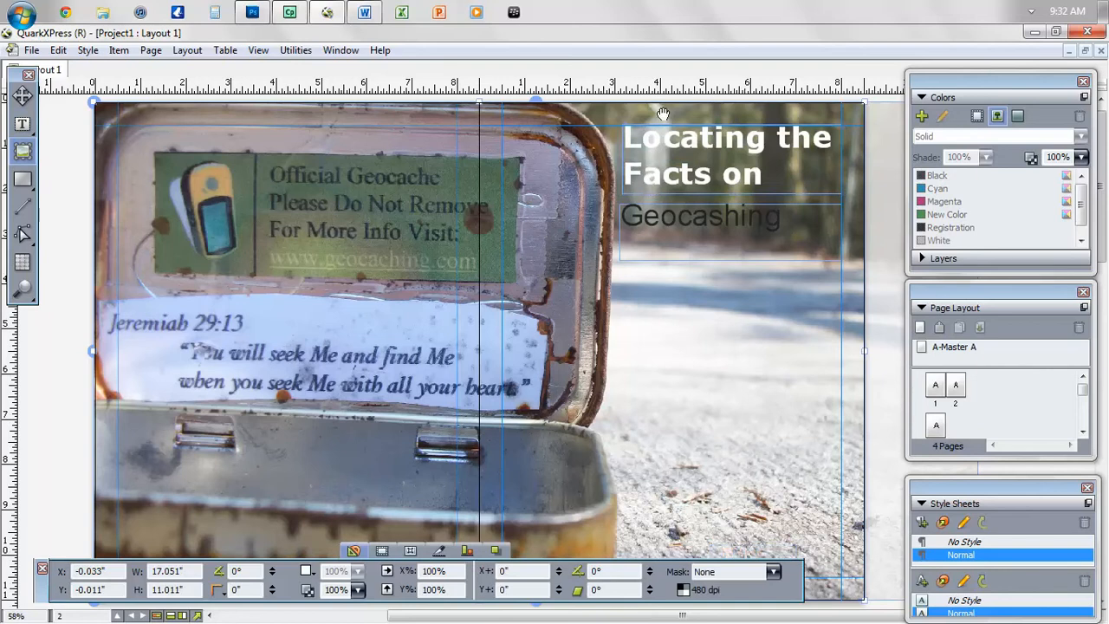
pyautogui.click(767, 185)
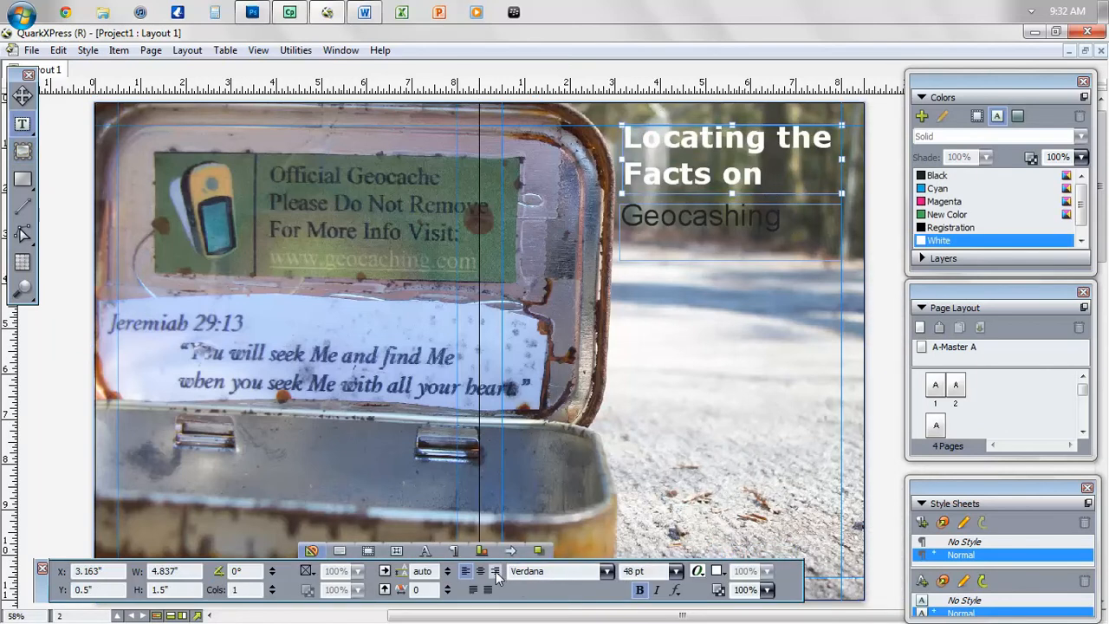
pyautogui.click(495, 571)
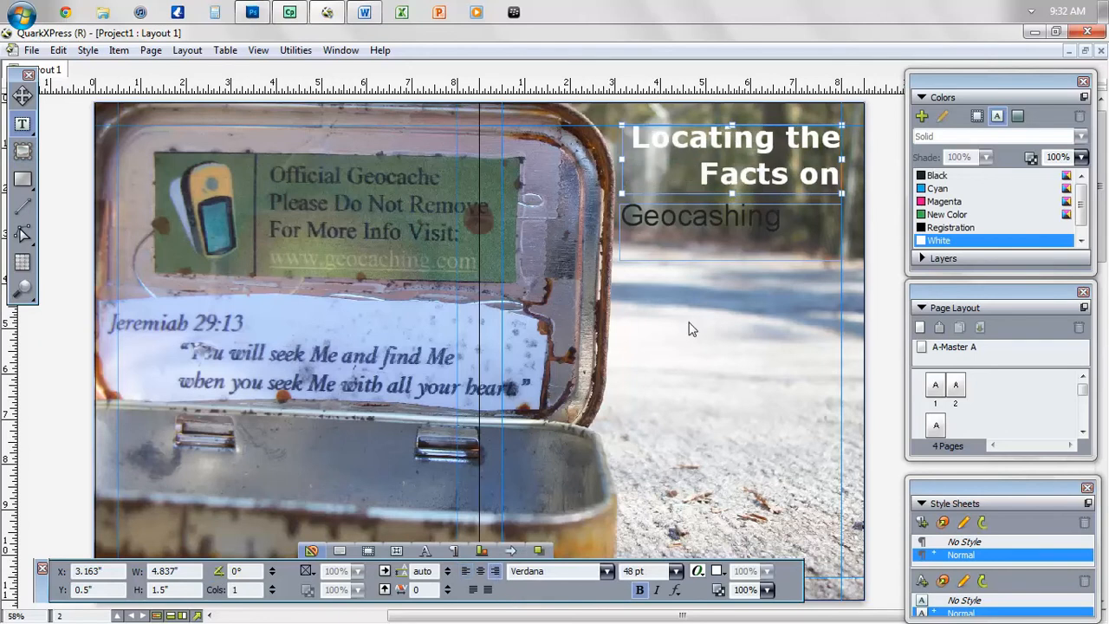
# - Make Geocashing bold, White and right-aligned
pyautogui.doubleClick(727, 234)
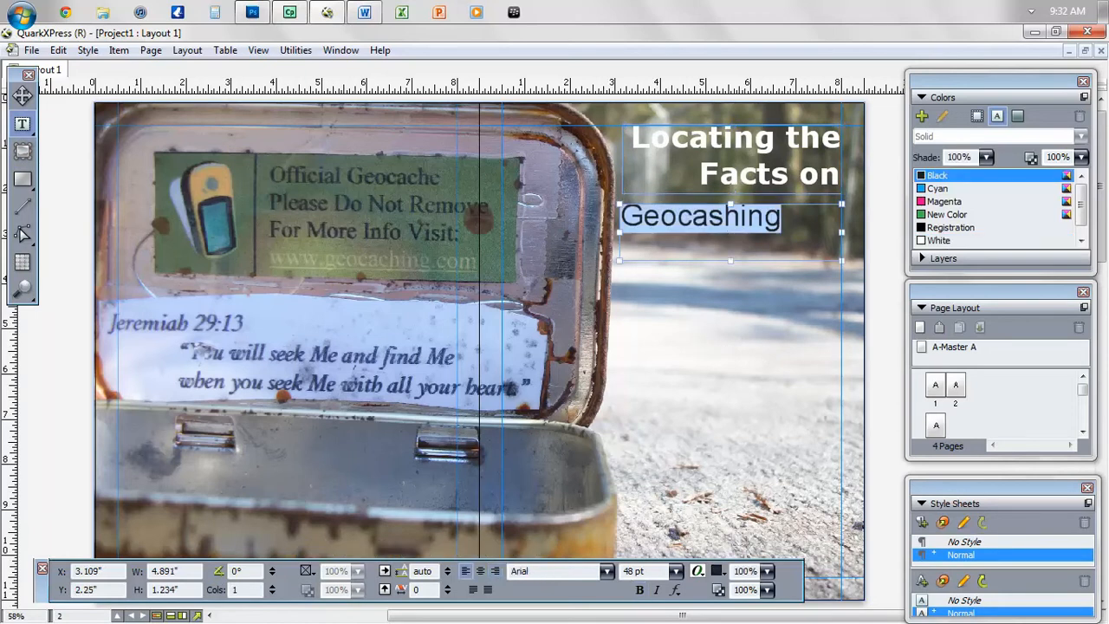
pyautogui.click(639, 590)
pyautogui.click(721, 571)
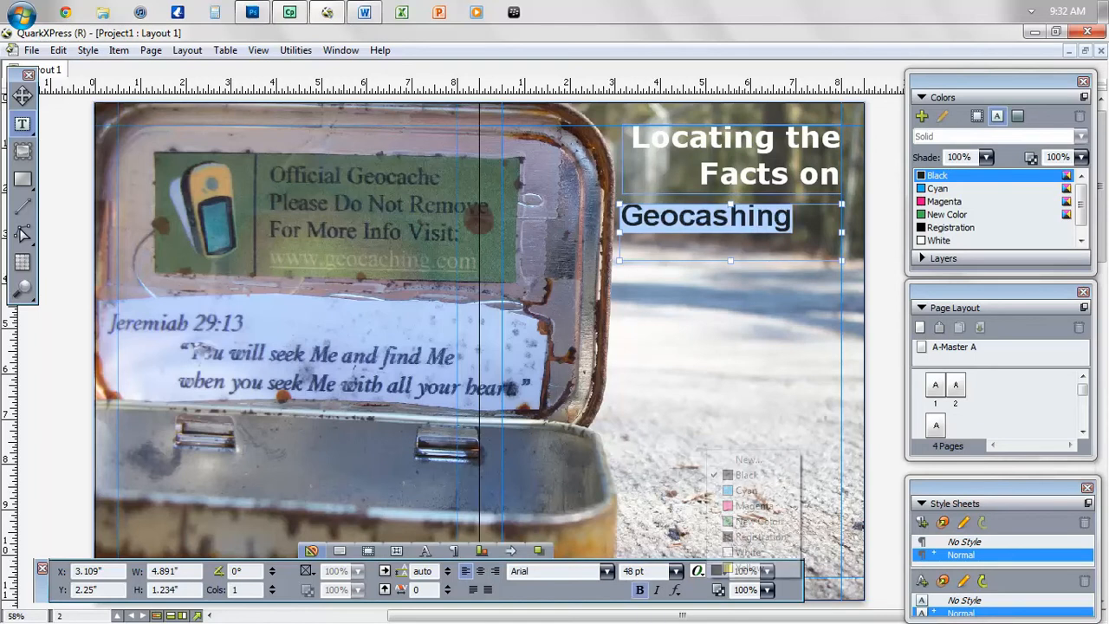
pyautogui.click(736, 552)
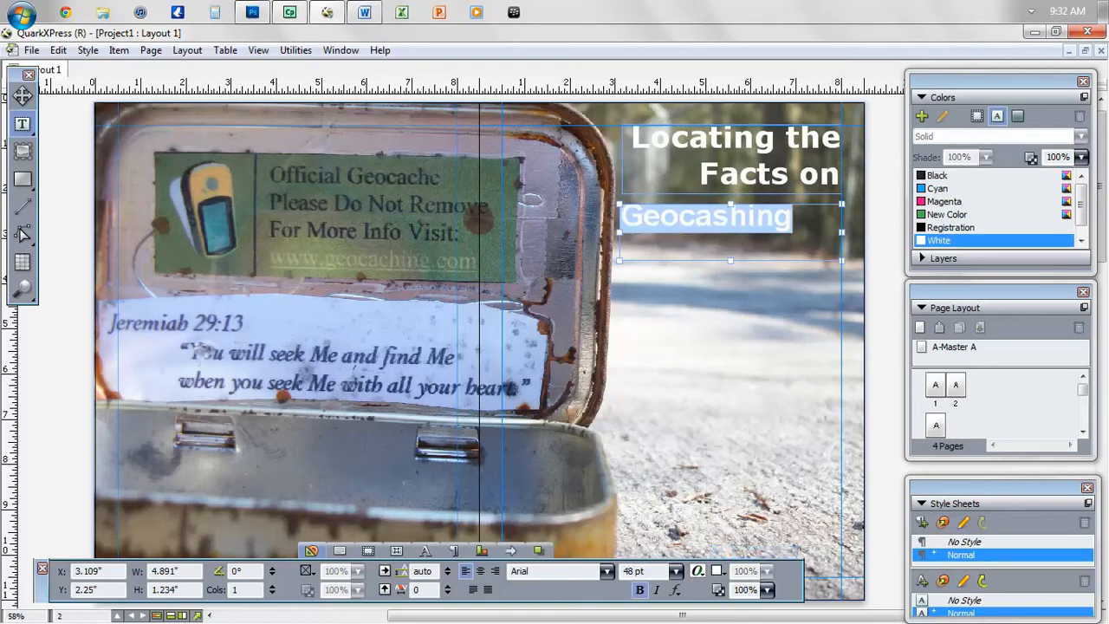
pyautogui.click(495, 571)
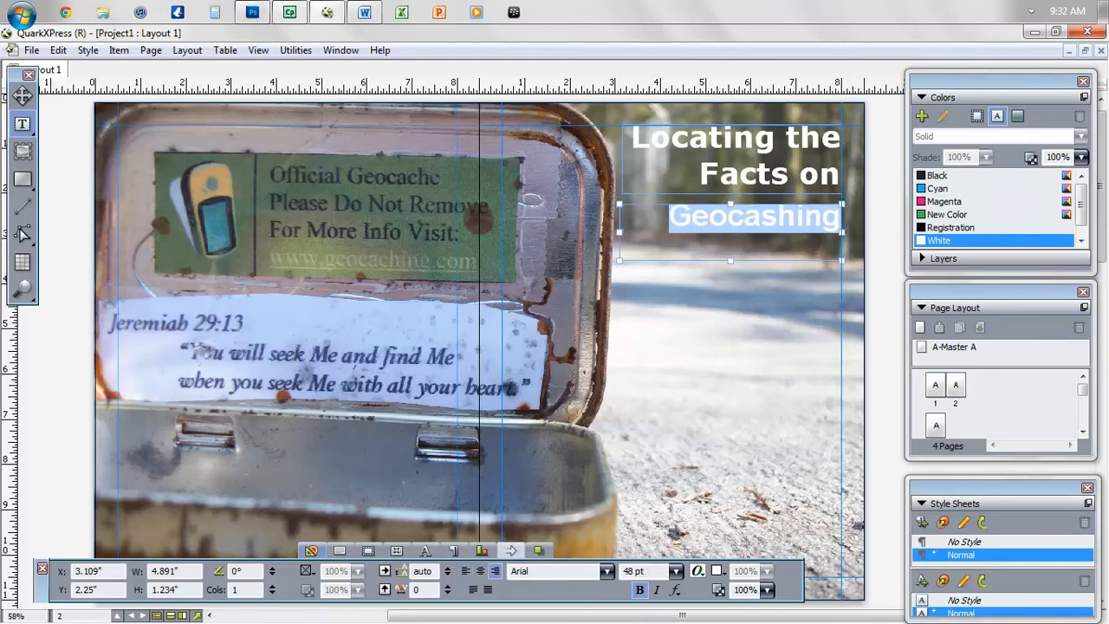
pyautogui.click(582, 468)
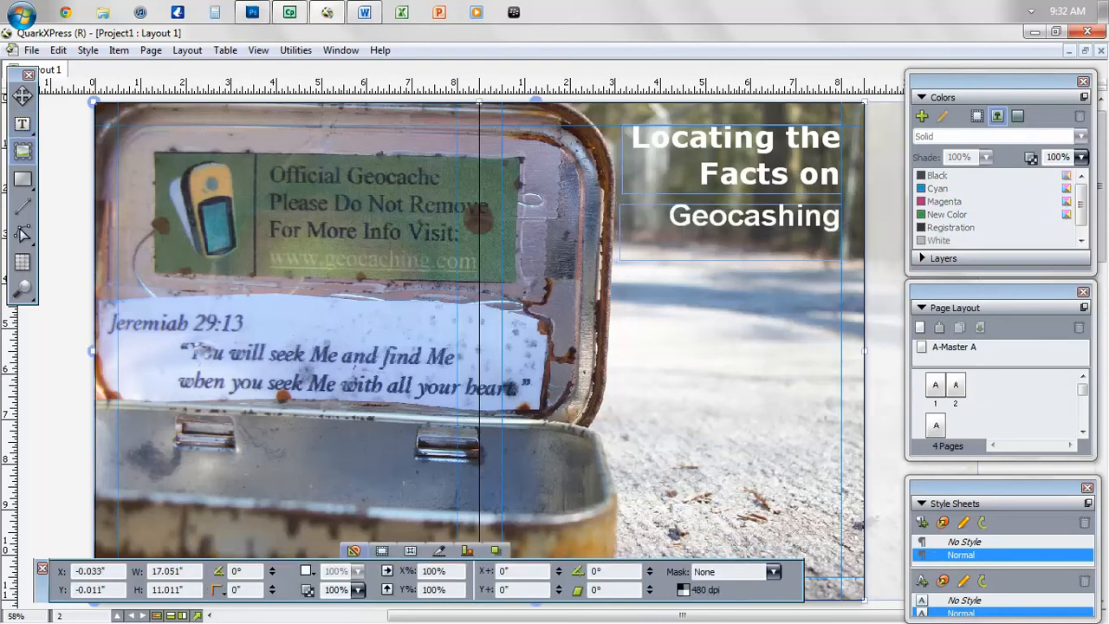
# - Change the Geocashing font to Verdana
pyautogui.doubleClick(753, 217)
pyautogui.click(555, 571)
pyautogui.write('Verta')
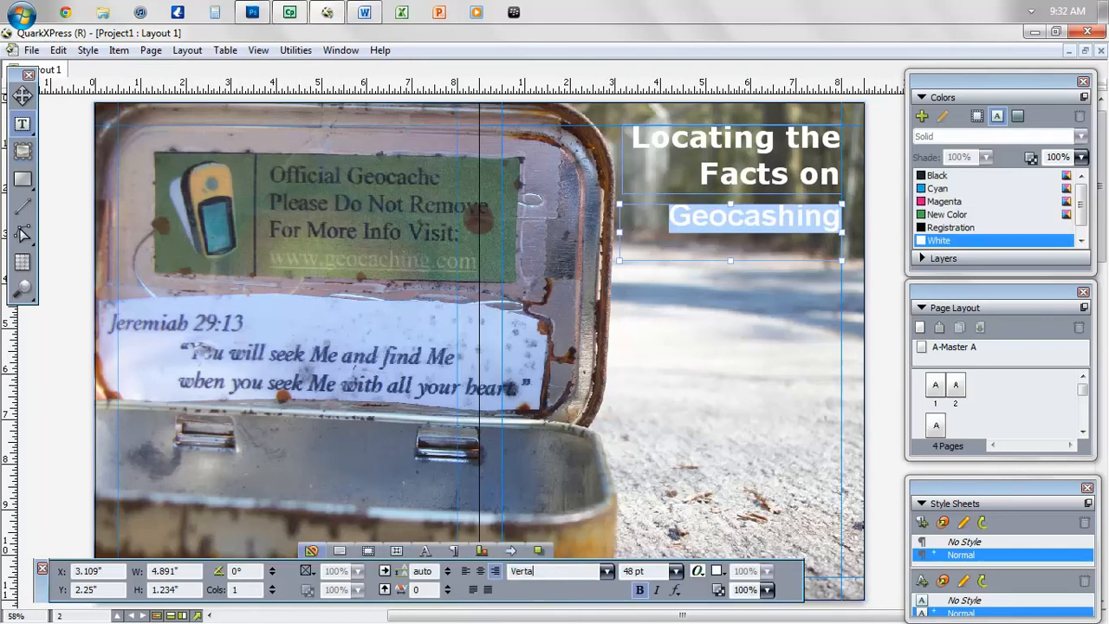
pyautogui.press('BackSpace')
pyautogui.press('BackSpace')
pyautogui.write('dana')
pyautogui.press('Return')
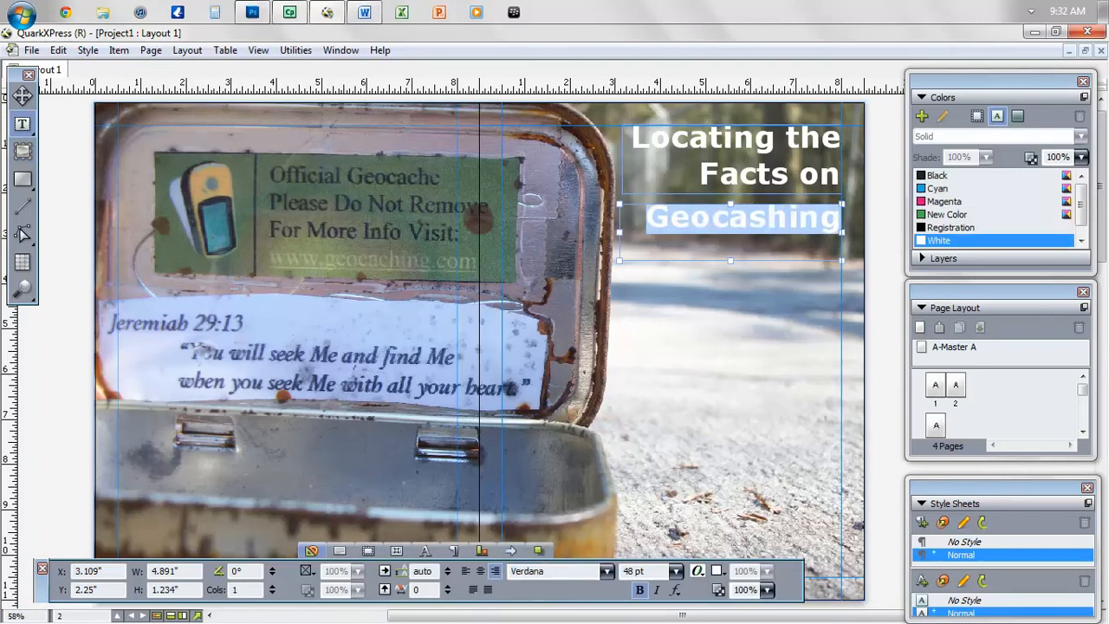
pyautogui.click(746, 402)
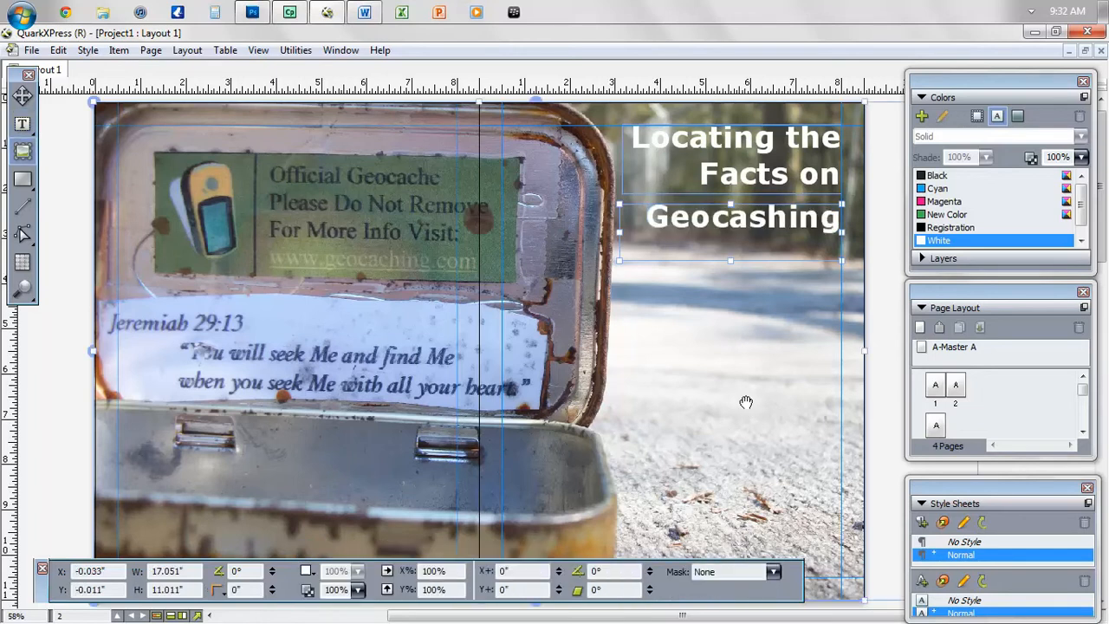
# - Set Geocashing to 55 pt and widen its box to 5 inches so it stays on one line
pyautogui.doubleClick(759, 227)
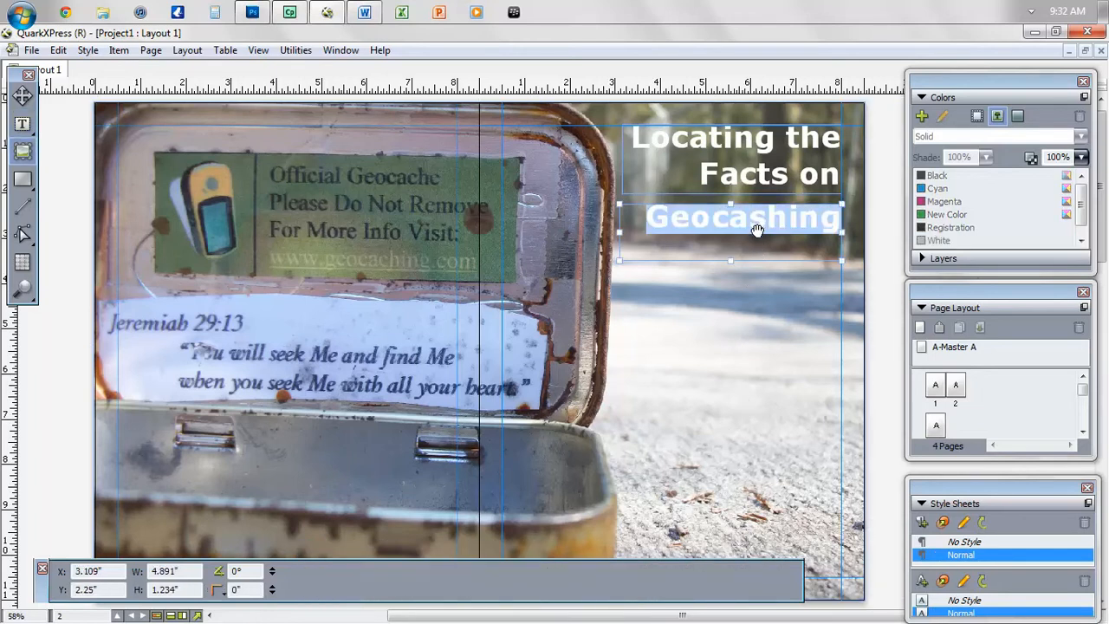
pyautogui.doubleClick(650, 571)
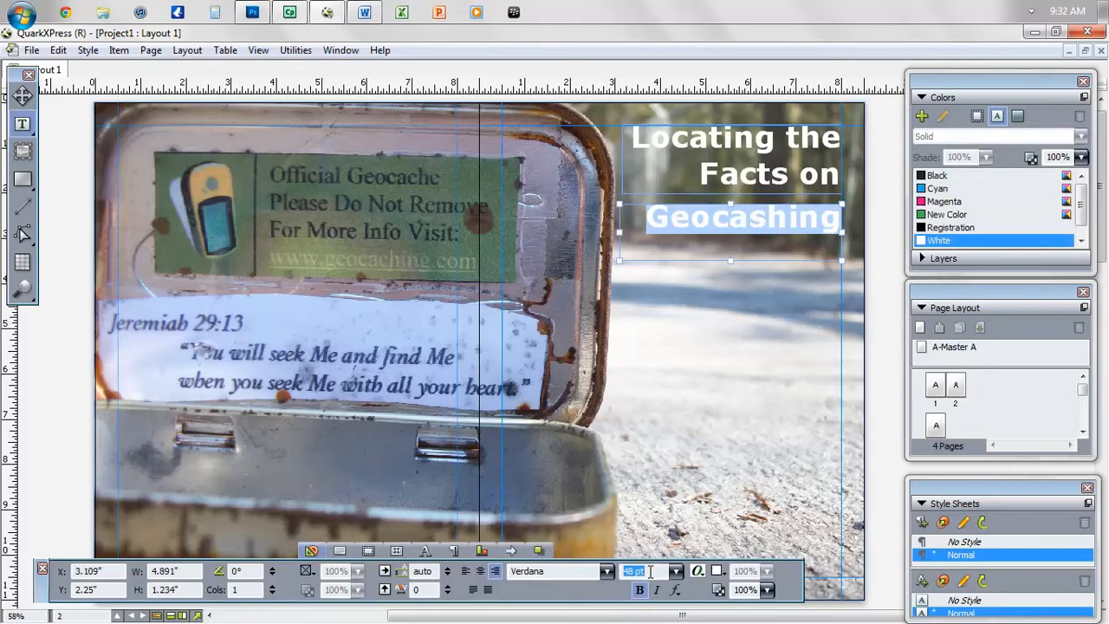
pyautogui.write('50')
pyautogui.press('Return')
pyautogui.doubleClick(650, 571)
pyautogui.write('55')
pyautogui.press('Return')
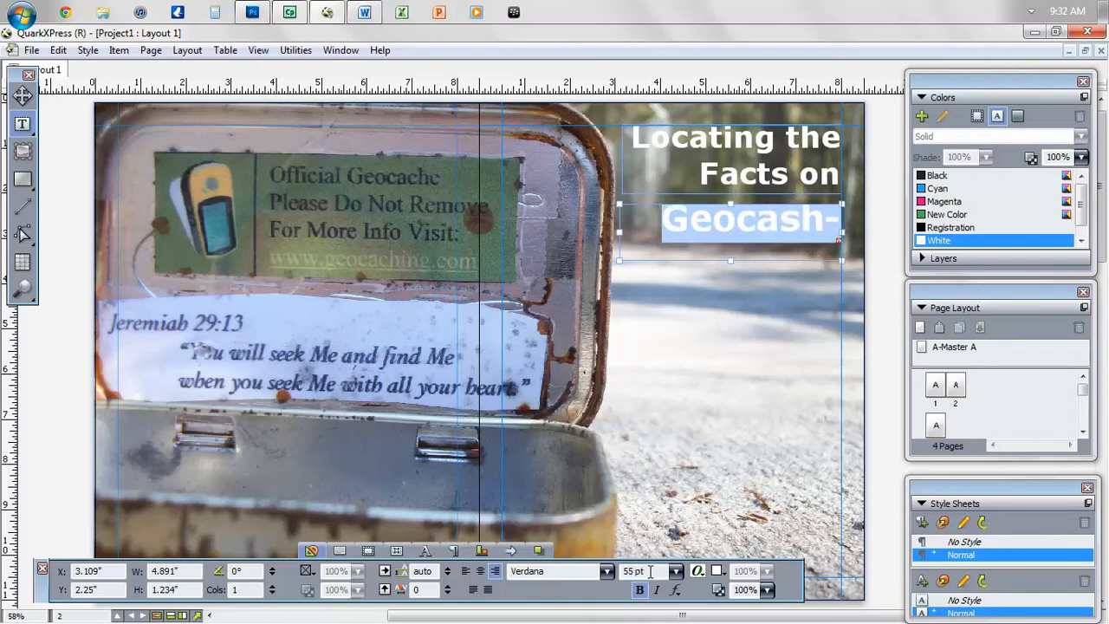
pyautogui.moveTo(620, 233); pyautogui.dragTo(612, 237)
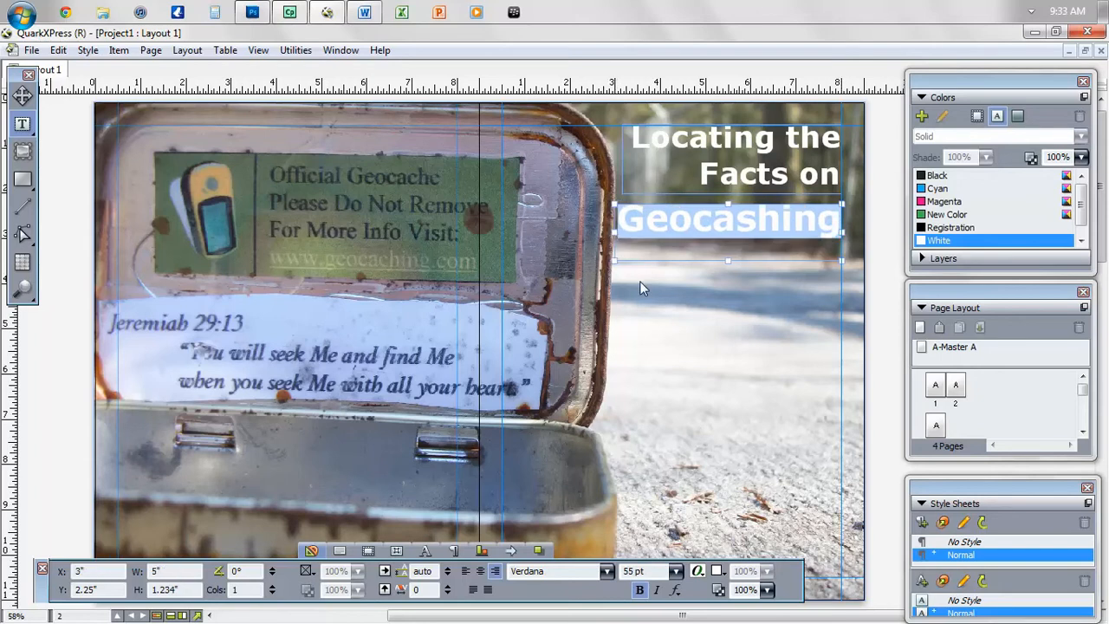
pyautogui.click(661, 308)
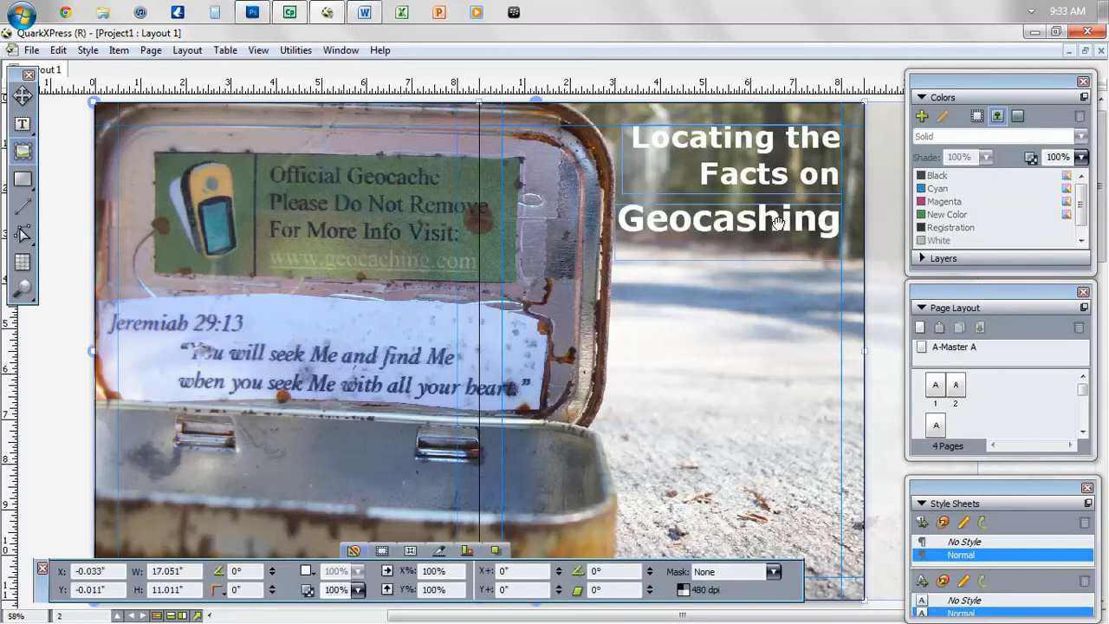
# - Set 'Locating the Facts on' to 36 pt italic and shorten its box to fit the text
pyautogui.click(726, 179)
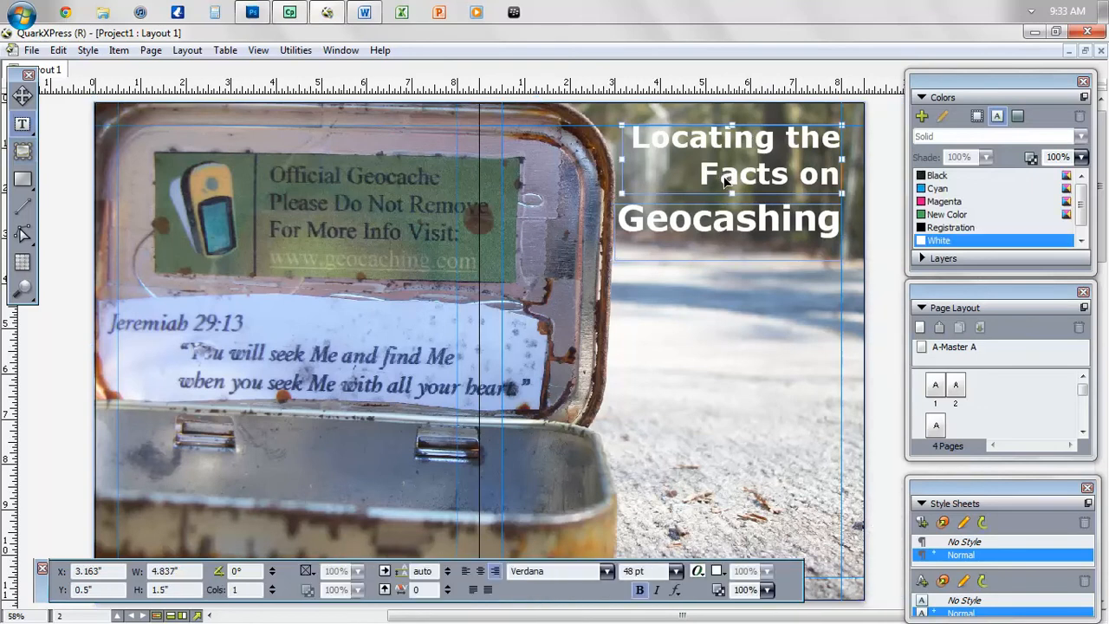
pyautogui.hotkey('ctrl', 'a')
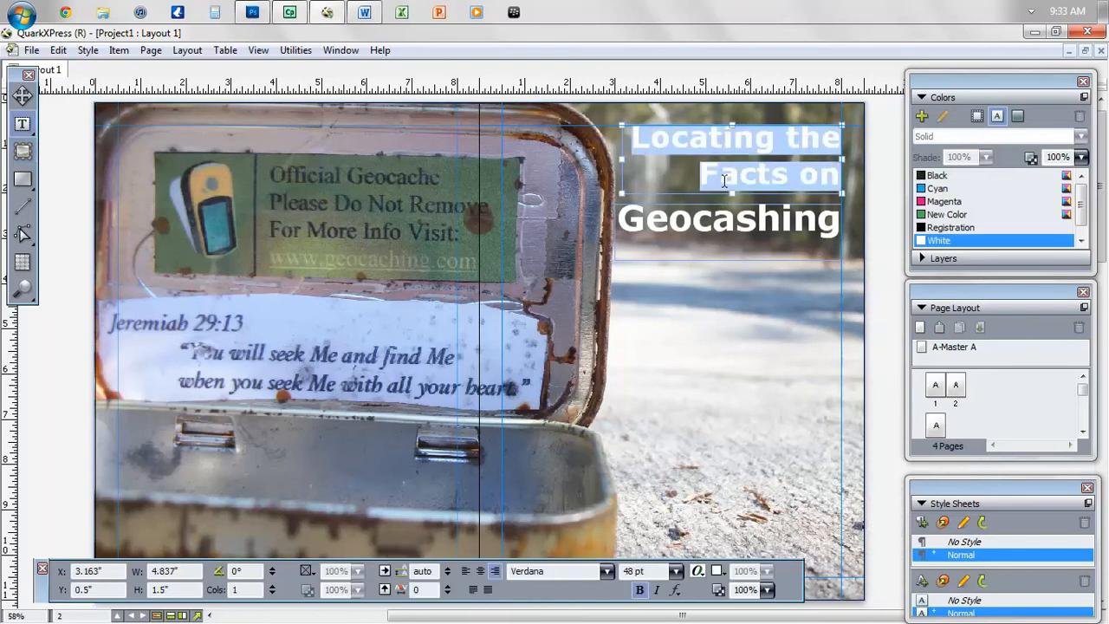
pyautogui.click(677, 574)
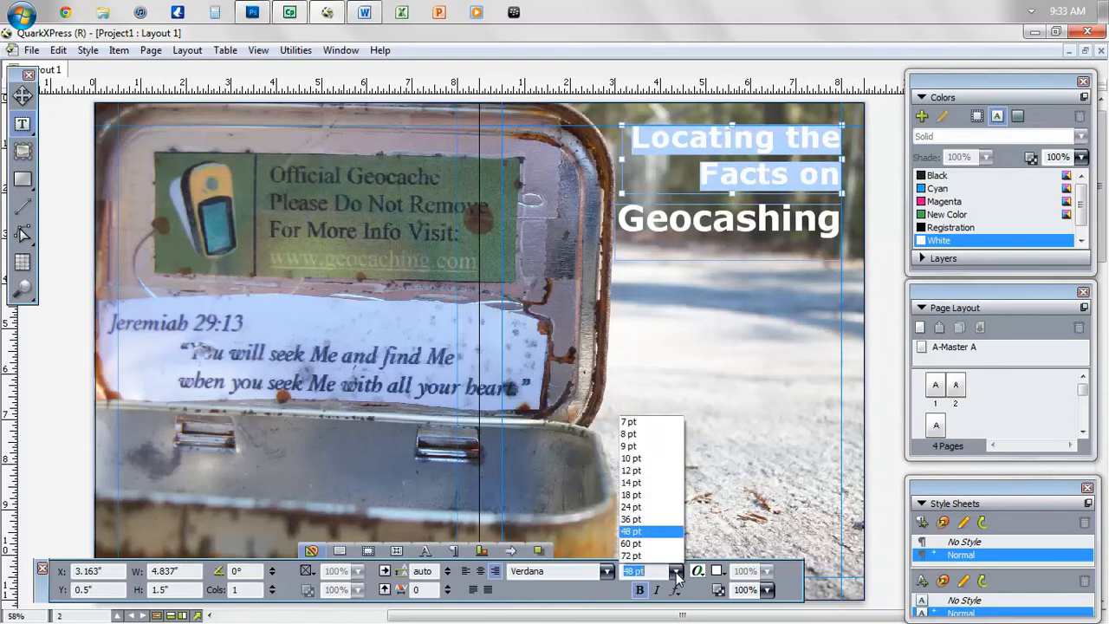
pyautogui.click(659, 519)
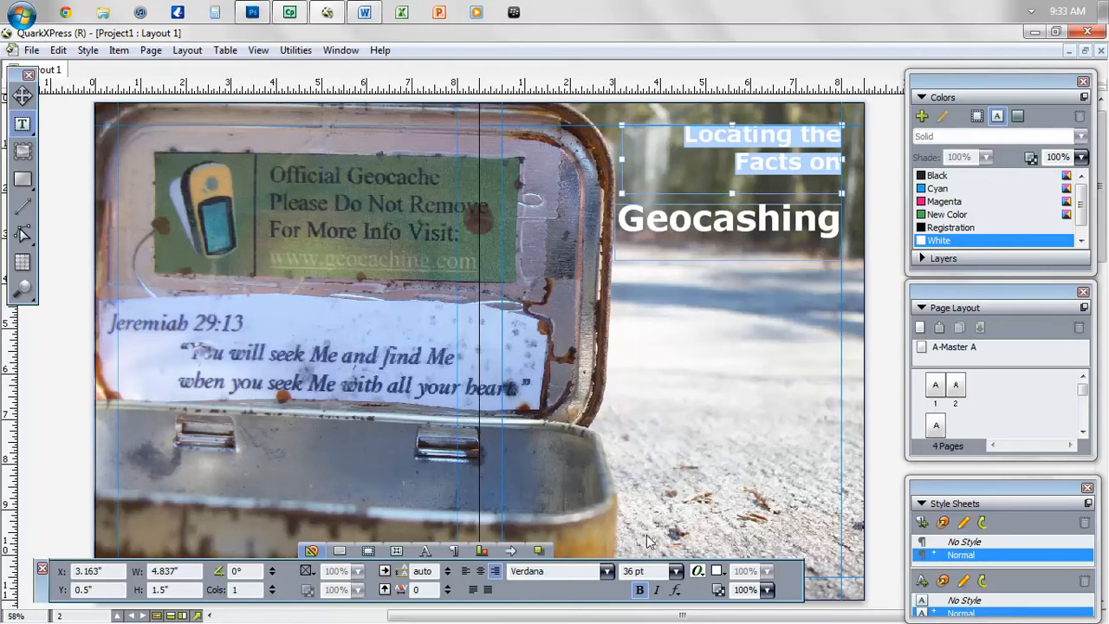
pyautogui.click(656, 590)
pyautogui.moveTo(732, 193); pyautogui.dragTo(733, 176)
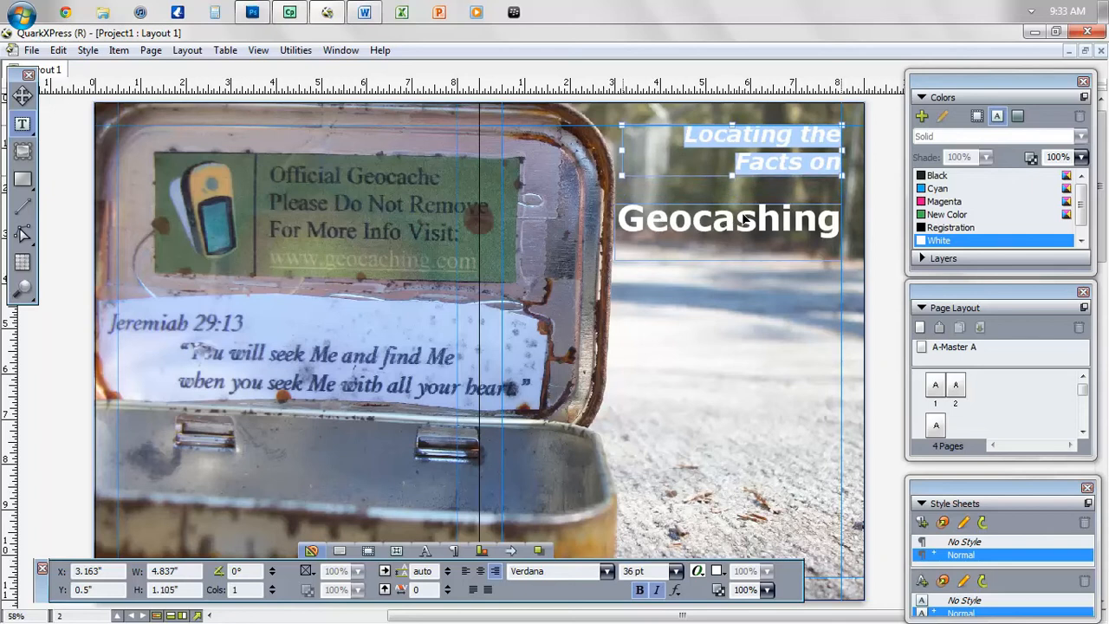
# - Move the Geocashing box up to sit directly beneath the subtitle
pyautogui.press('ctrl')
pyautogui.moveTo(771, 216); pyautogui.dragTo(786, 196)
pyautogui.click(767, 263)
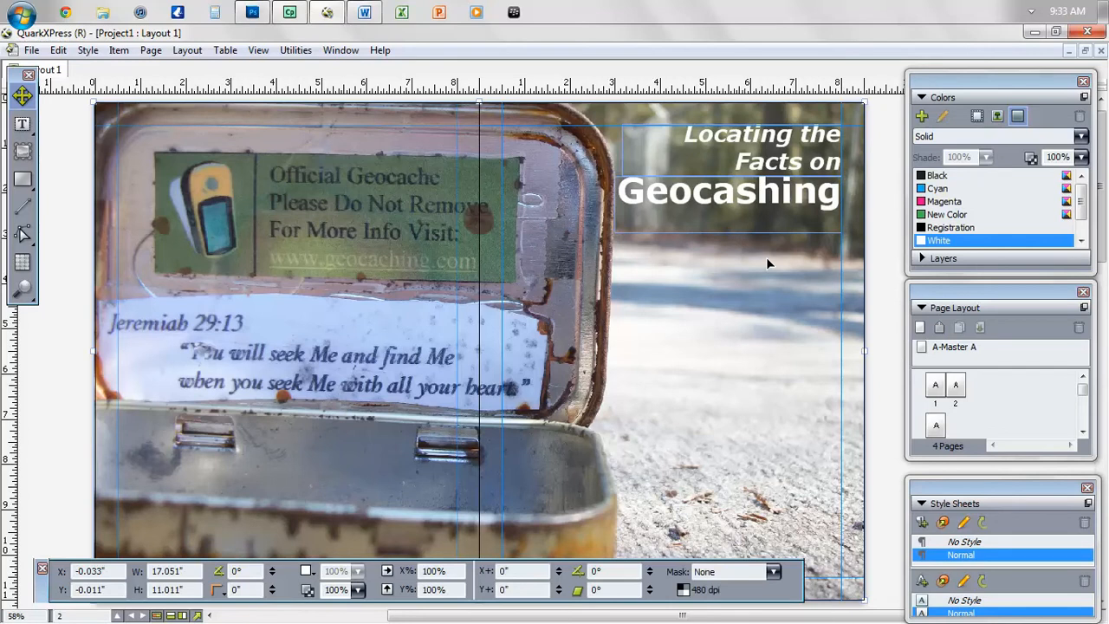
# - Set the leading of 'Locating the Facts on' to a fixed 33 pt
pyautogui.click(757, 150)
pyautogui.tripleClick(757, 150)
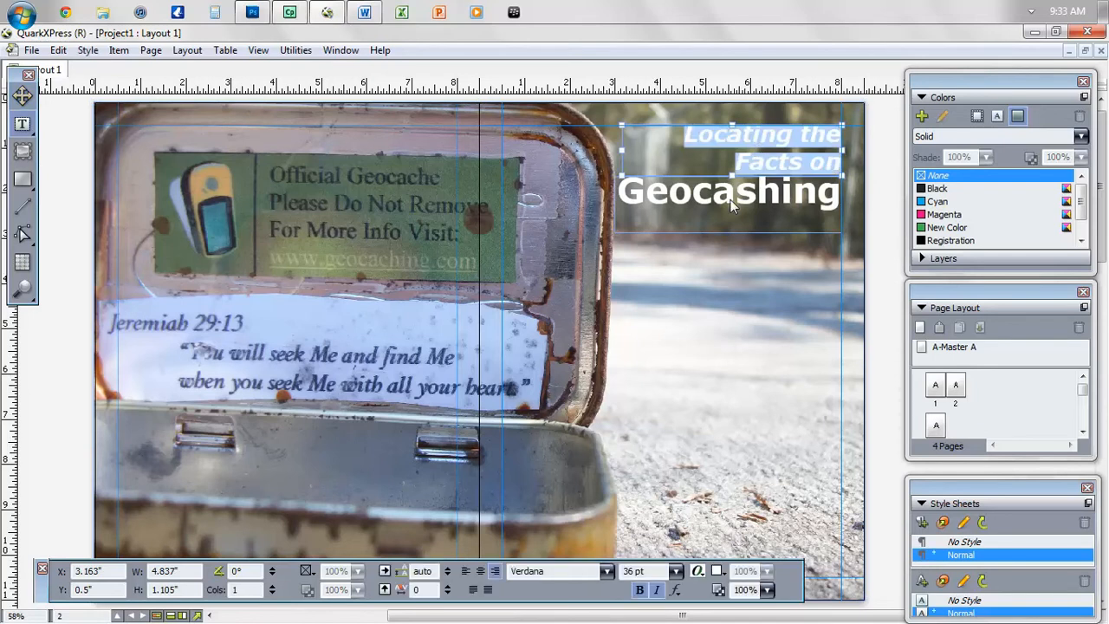
pyautogui.click(447, 574)
pyautogui.click(447, 578)
pyautogui.click(447, 577)
pyautogui.click(447, 578)
pyautogui.click(447, 578)
pyautogui.click(447, 578)
pyautogui.click(447, 577)
pyautogui.click(447, 578)
pyautogui.click(447, 578)
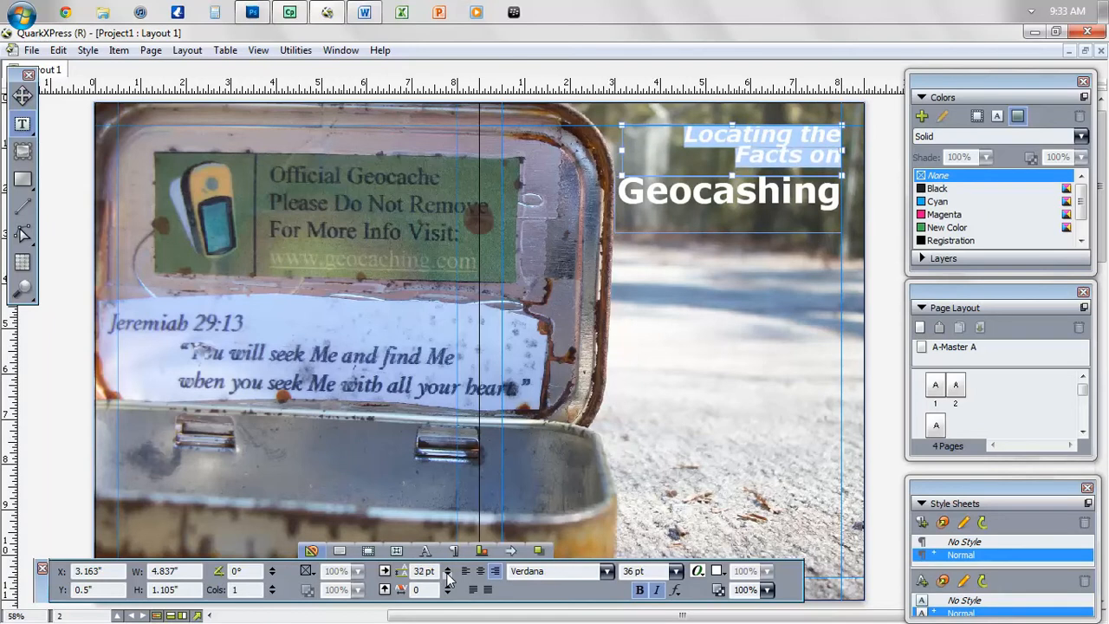
pyautogui.click(448, 569)
pyautogui.click(709, 369)
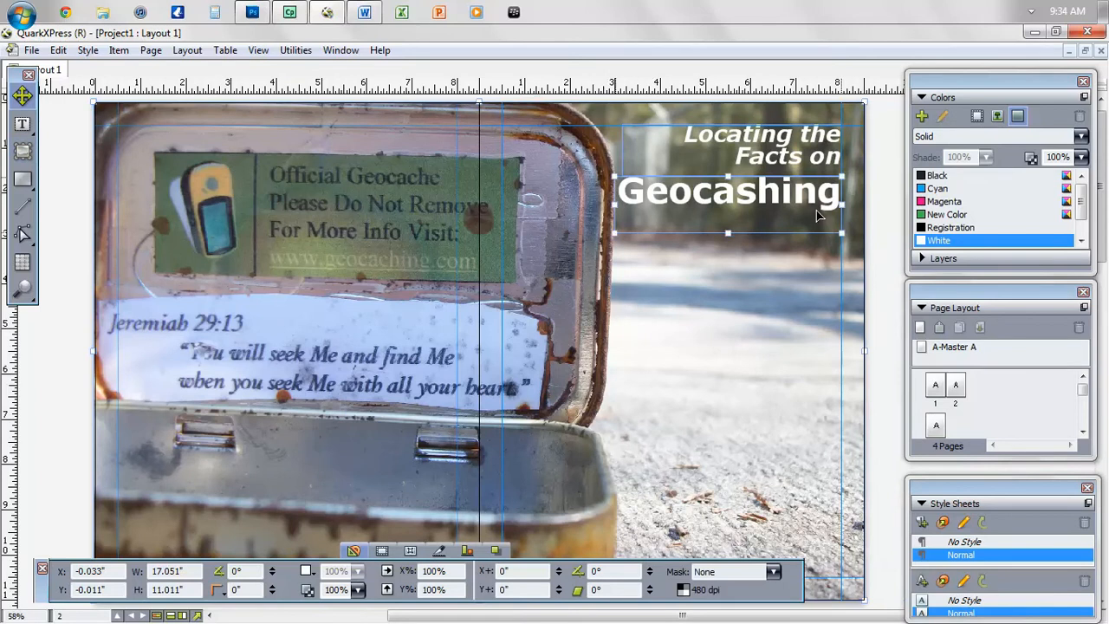
# - Nudge Geocashing up to Y 1.477" and preview the title without guides
pyautogui.moveTo(817, 212); pyautogui.dragTo(817, 206)
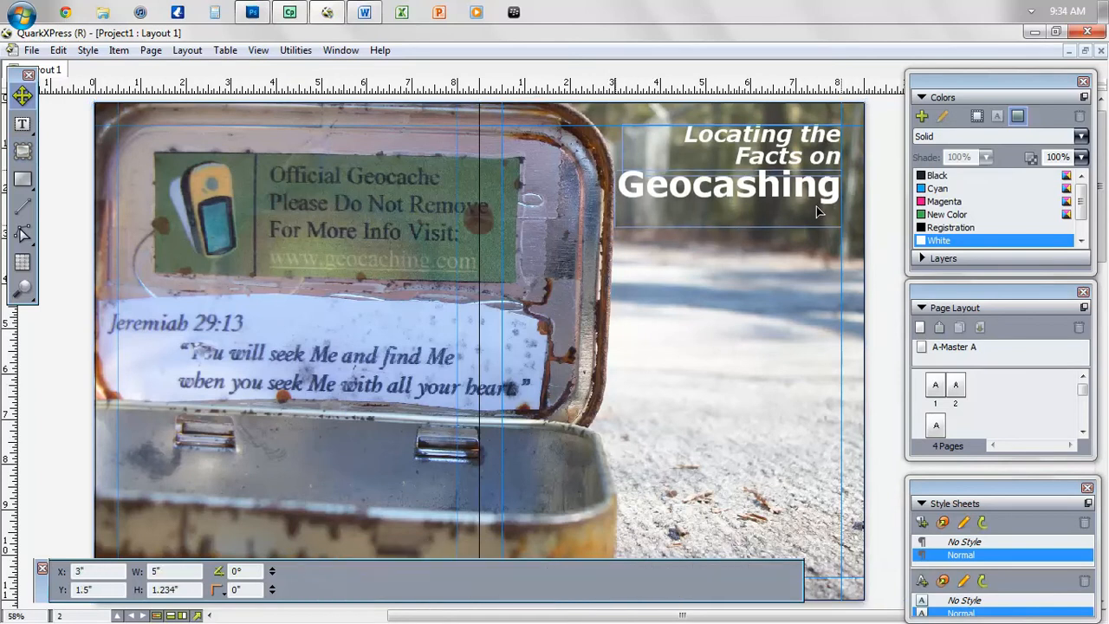
pyautogui.click(817, 262)
pyautogui.press('F7')
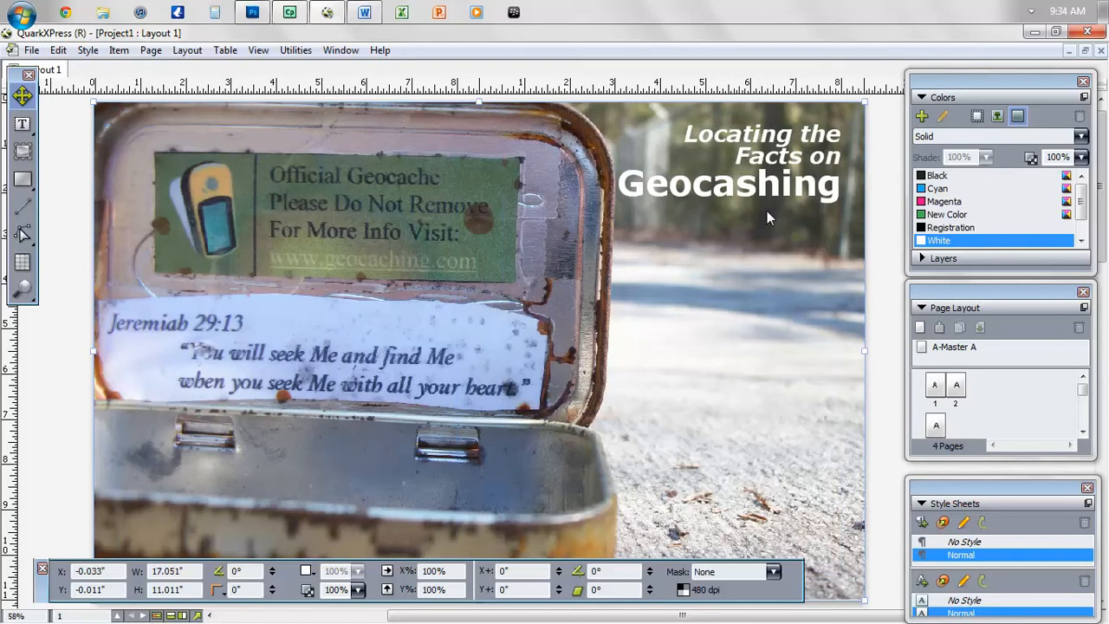
pyautogui.press('F7')
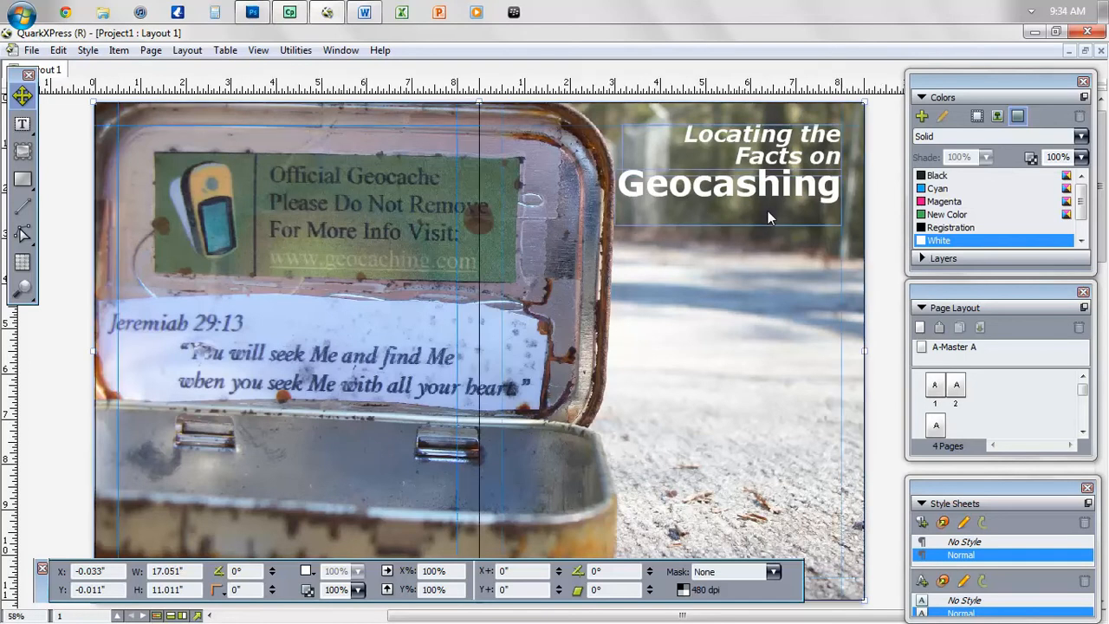
# - Shorten the Geocashing box, then paste an offset copy and stretch it to 2.042" tall
pyautogui.click(732, 194)
pyautogui.moveTo(733, 224); pyautogui.dragTo(728, 206)
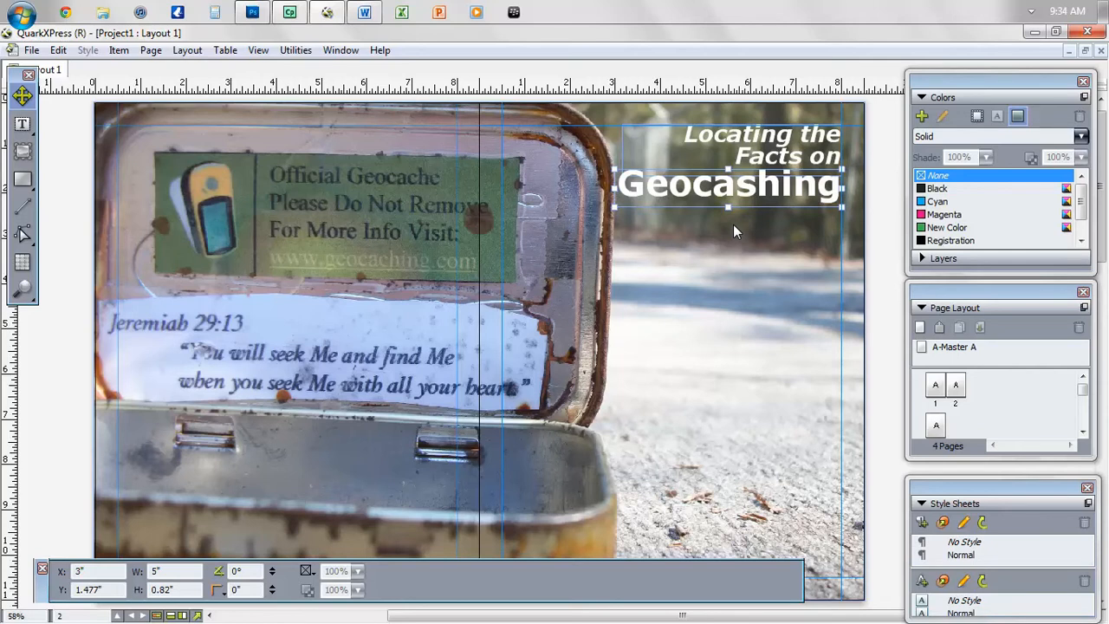
pyautogui.hotkey('ctrl', 'v')
pyautogui.moveTo(512, 349); pyautogui.dragTo(689, 198)
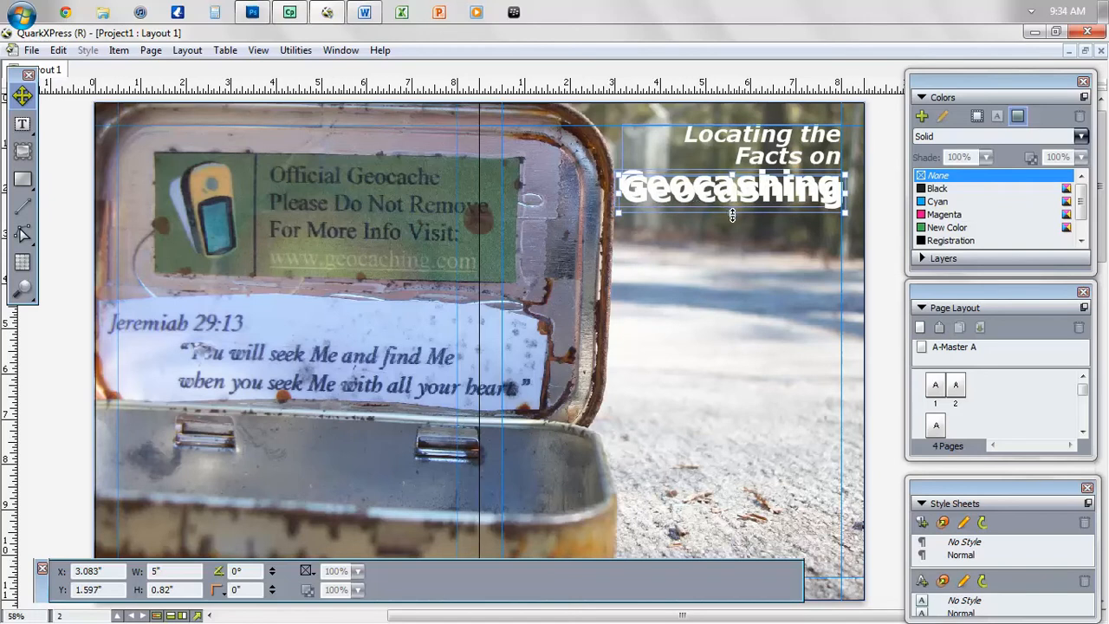
pyautogui.moveTo(733, 215); pyautogui.dragTo(735, 269)
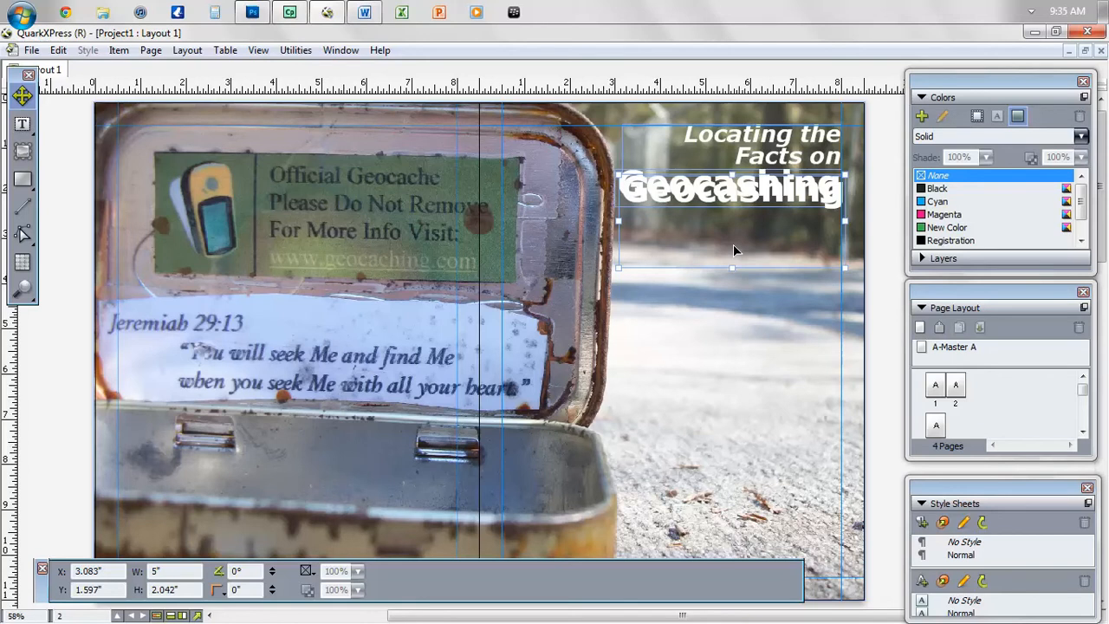
# - Send the duplicate Geocashing box backward behind the original headline
pyautogui.rightClick(734, 251)
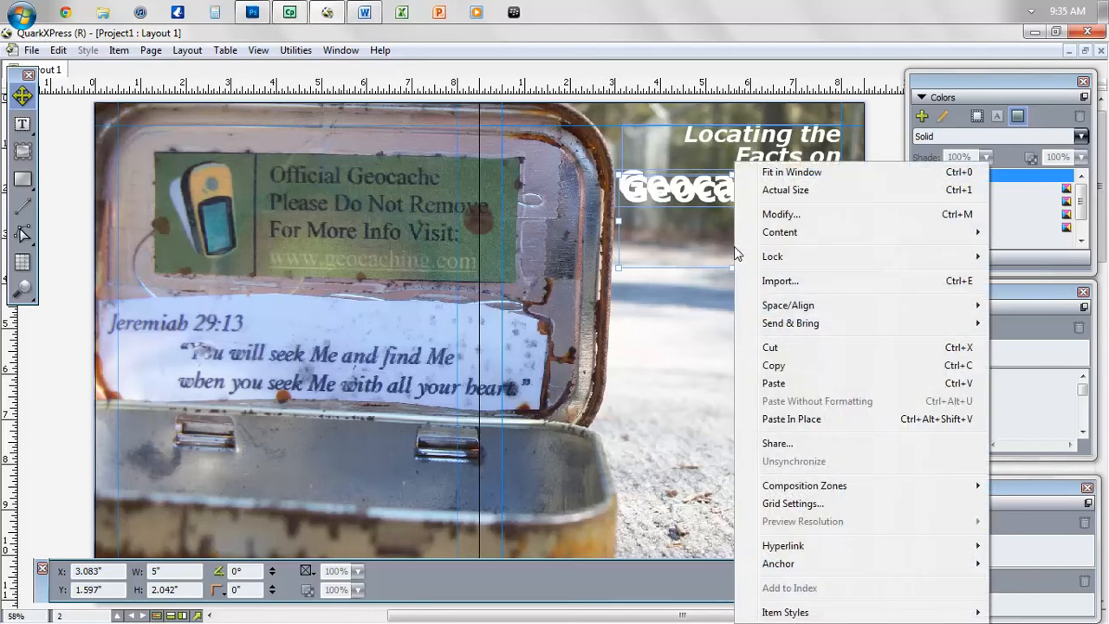
pyautogui.moveTo(821, 327)
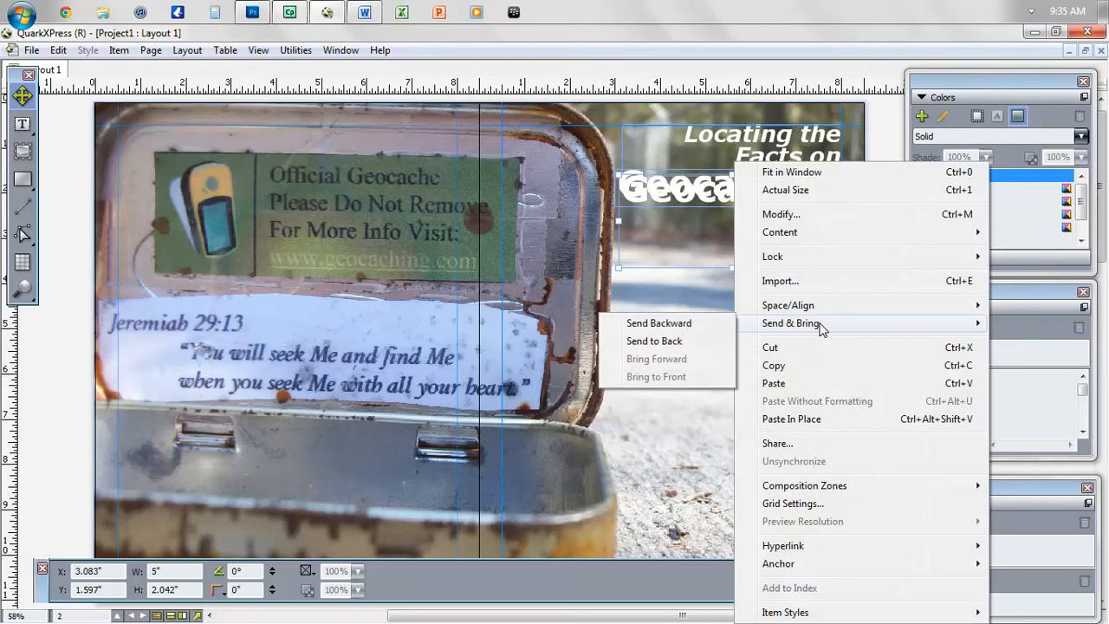
pyautogui.click(683, 323)
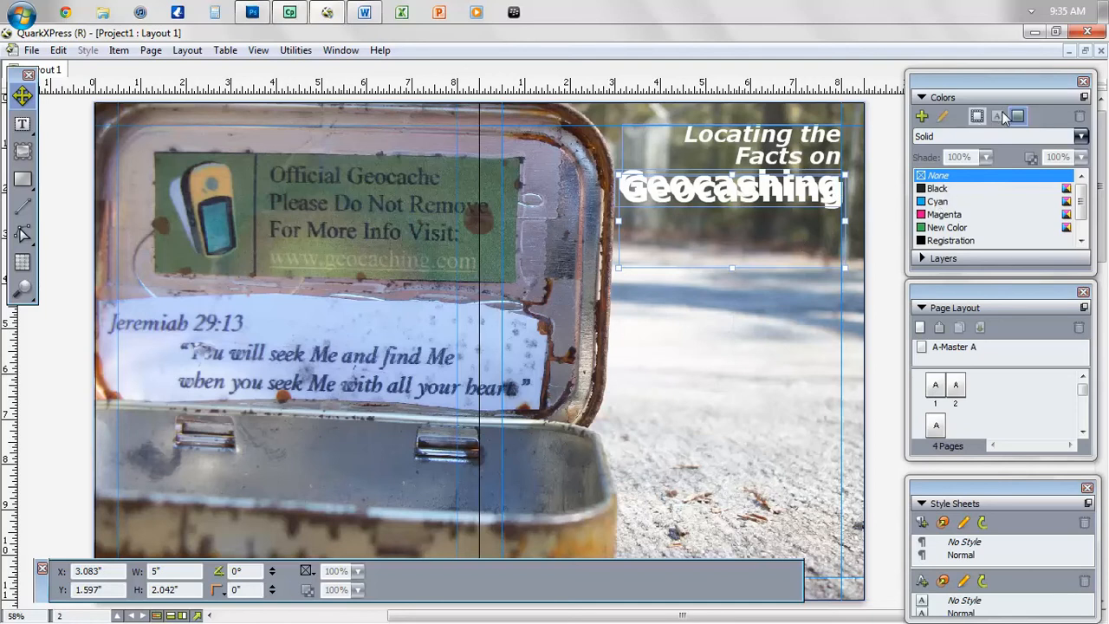
# - Colour the duplicate Geocashing black and nudge it up-left to X 3.069", Y 1.556"
pyautogui.doubleClick(730, 215)
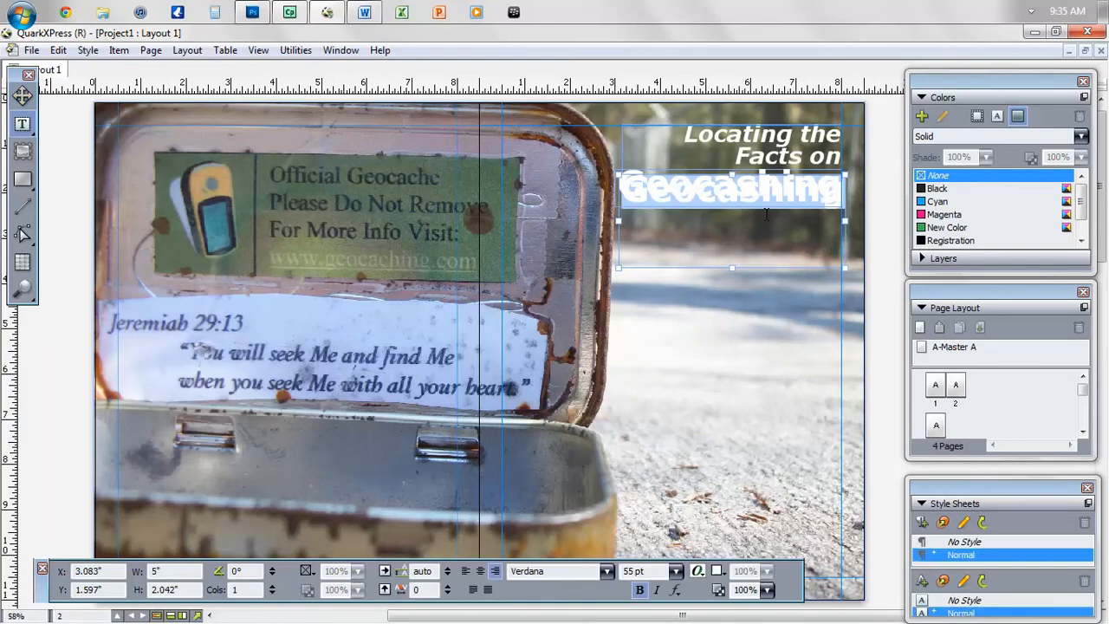
pyautogui.click(997, 116)
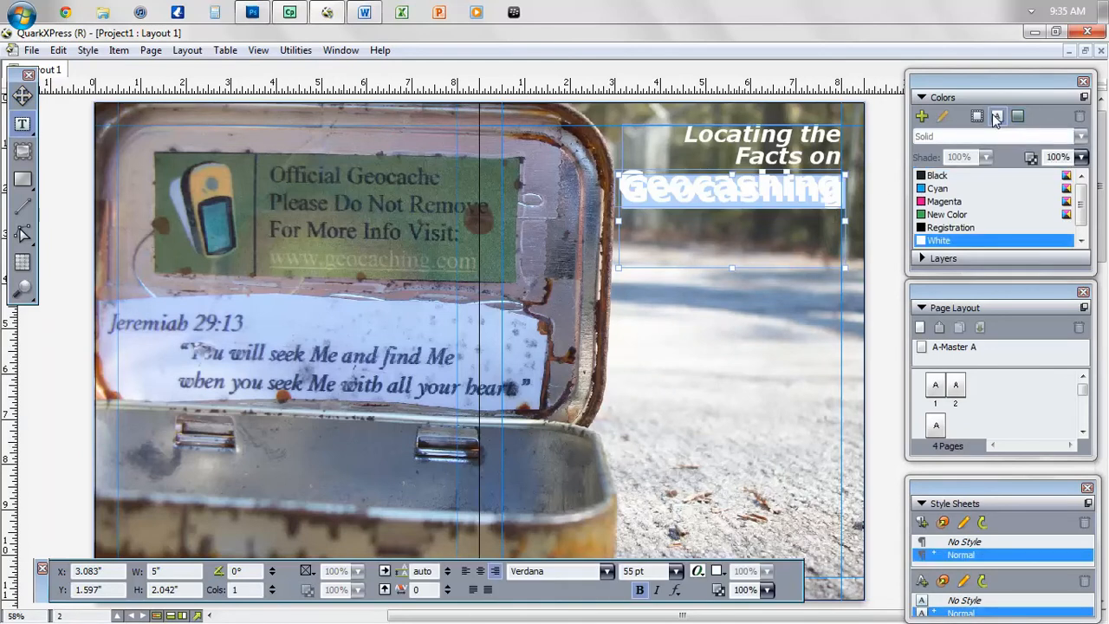
pyautogui.click(936, 176)
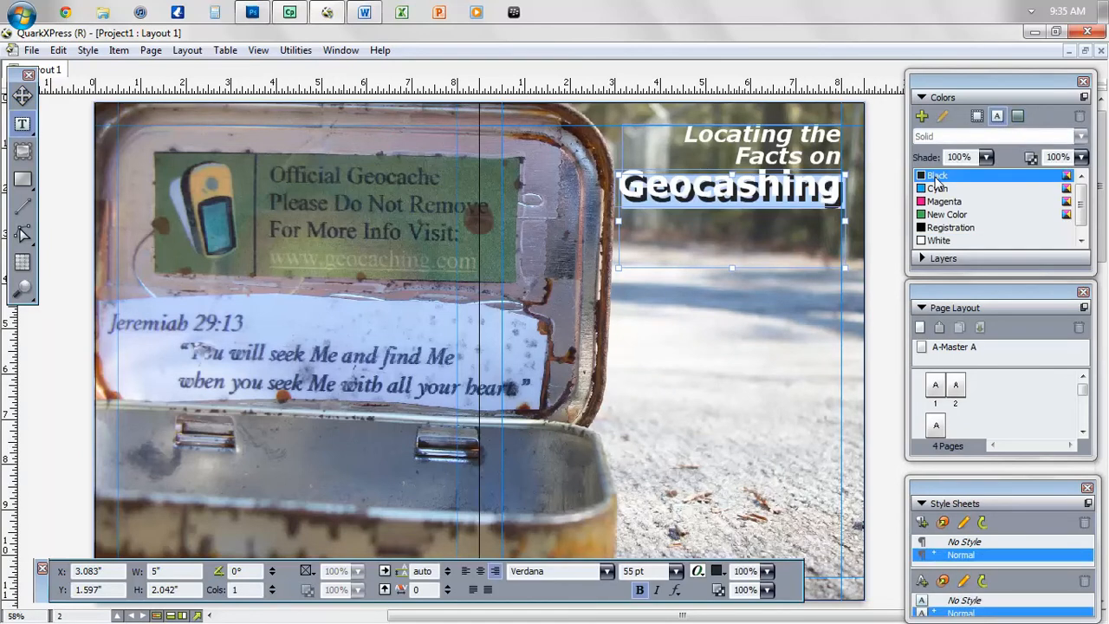
pyautogui.click(22, 97)
pyautogui.press('Up')
pyautogui.press('Up')
pyautogui.press('Up')
pyautogui.press('Left')
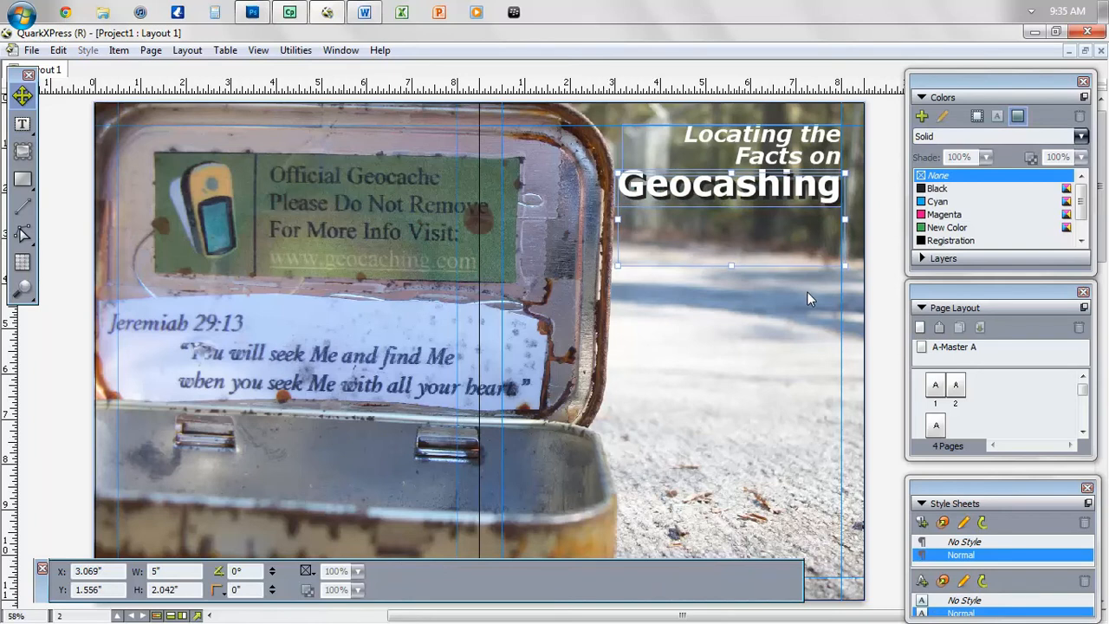
pyautogui.click(766, 314)
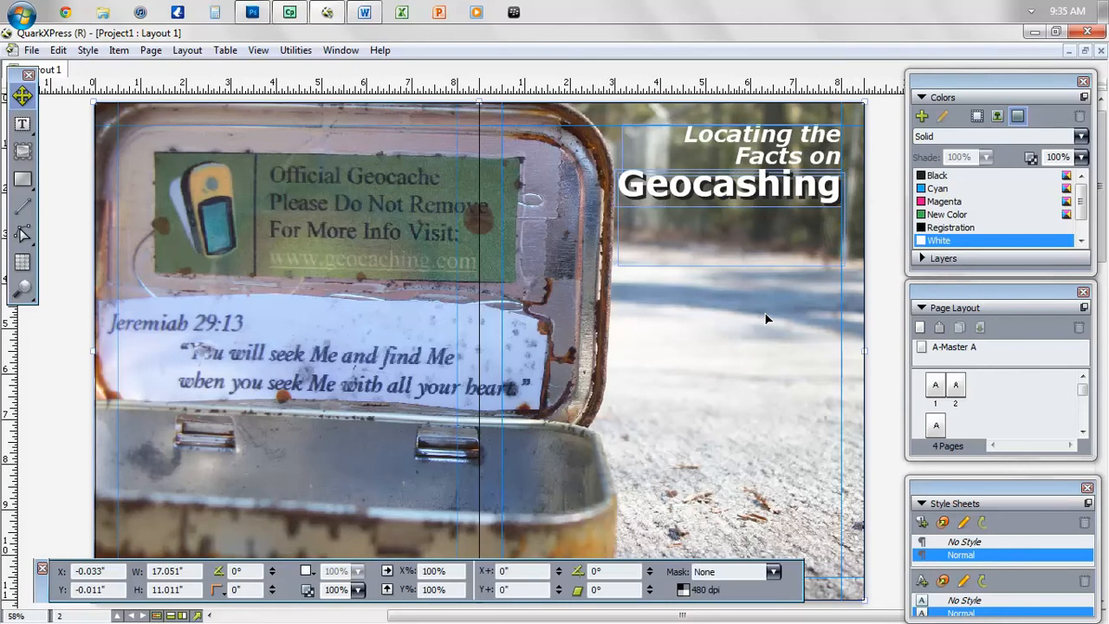
# - Preview the page without guides, then reselect the shadow's Geocashing text
pyautogui.press('F7')
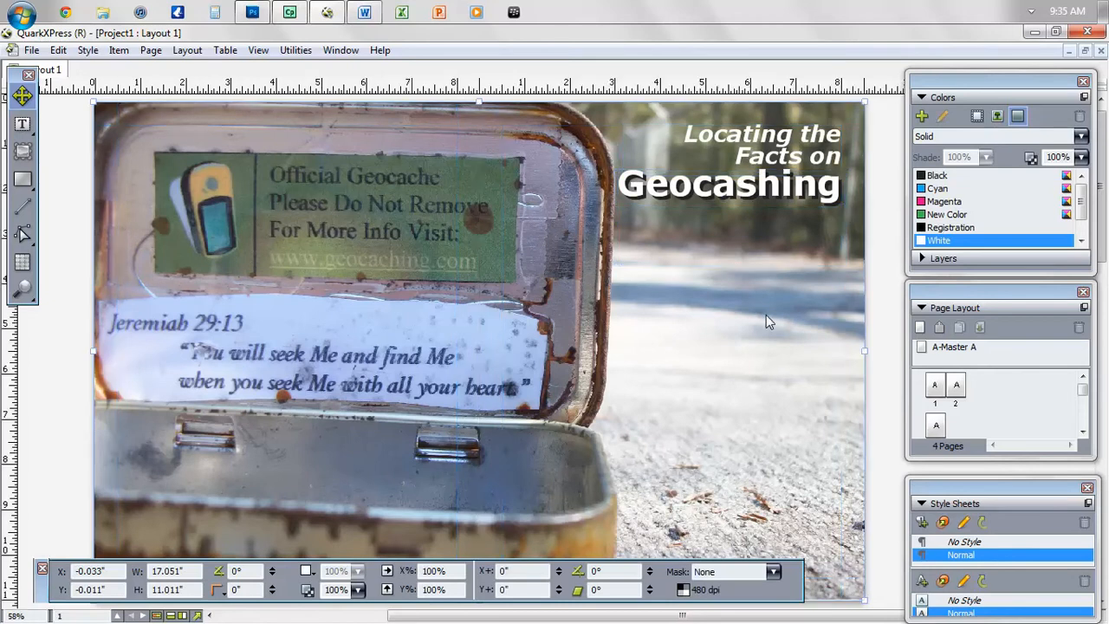
pyautogui.click(775, 227)
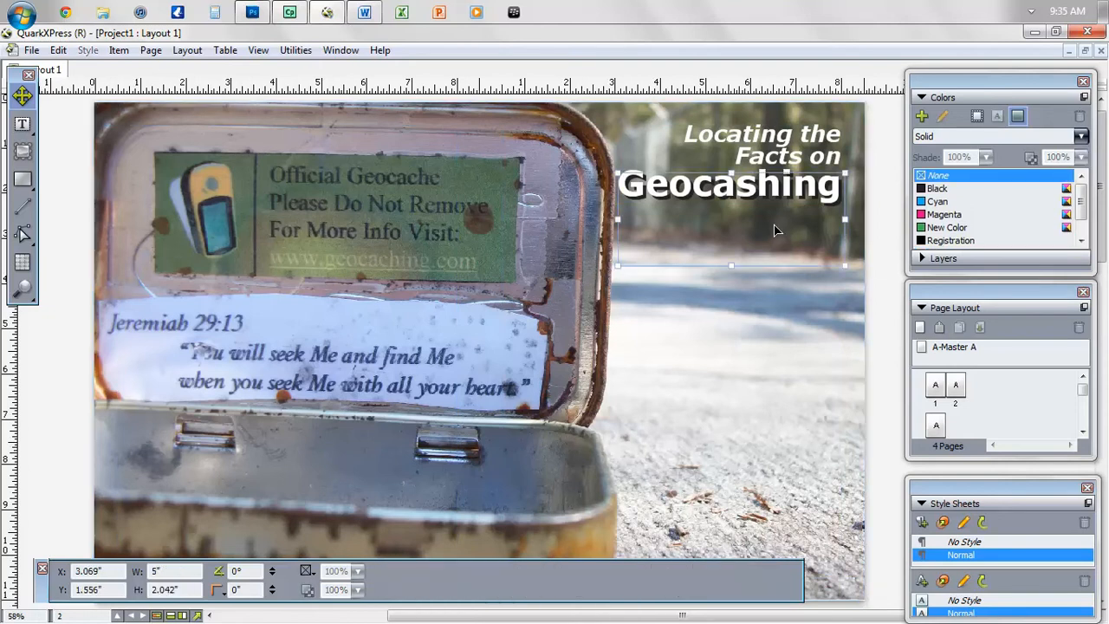
pyautogui.doubleClick(791, 227)
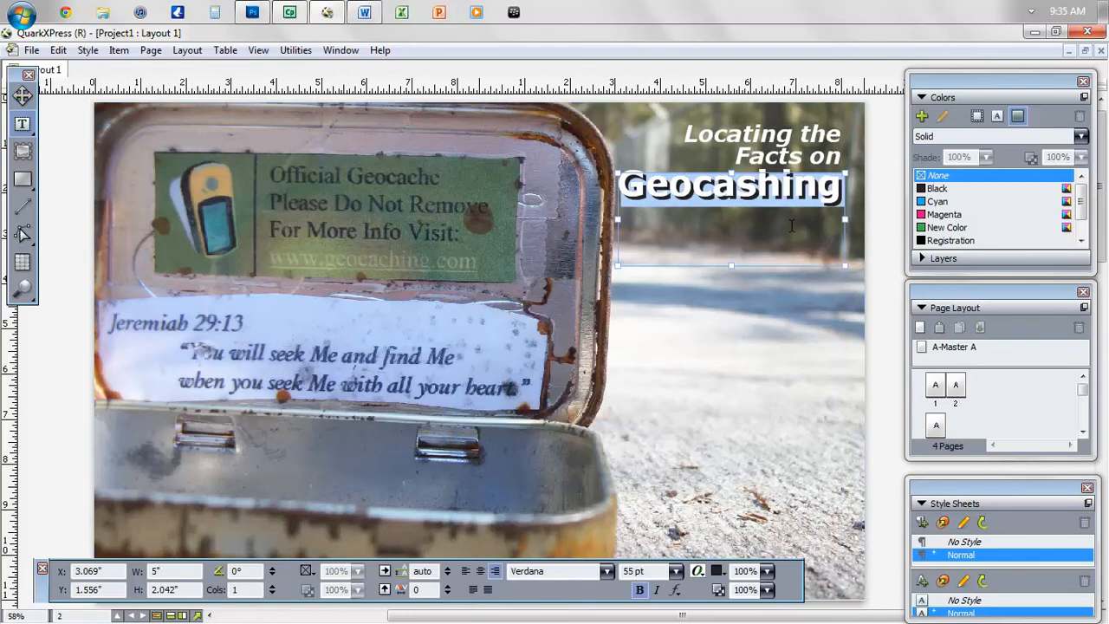
# - Recolour the shadow Geocashing text to the green New Color
pyautogui.click(996, 116)
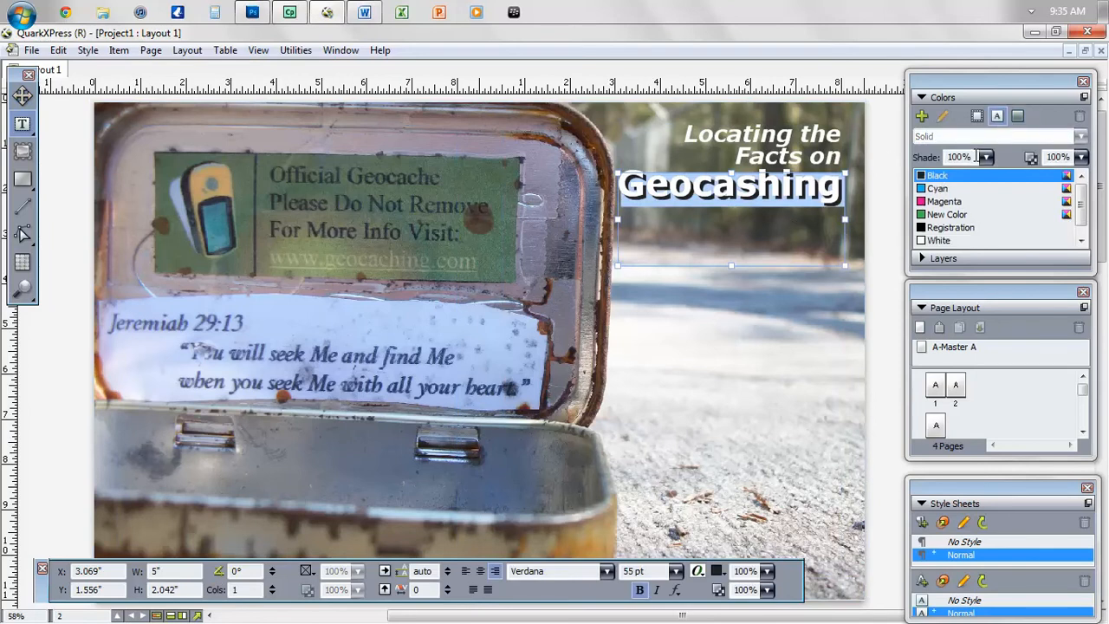
pyautogui.click(942, 220)
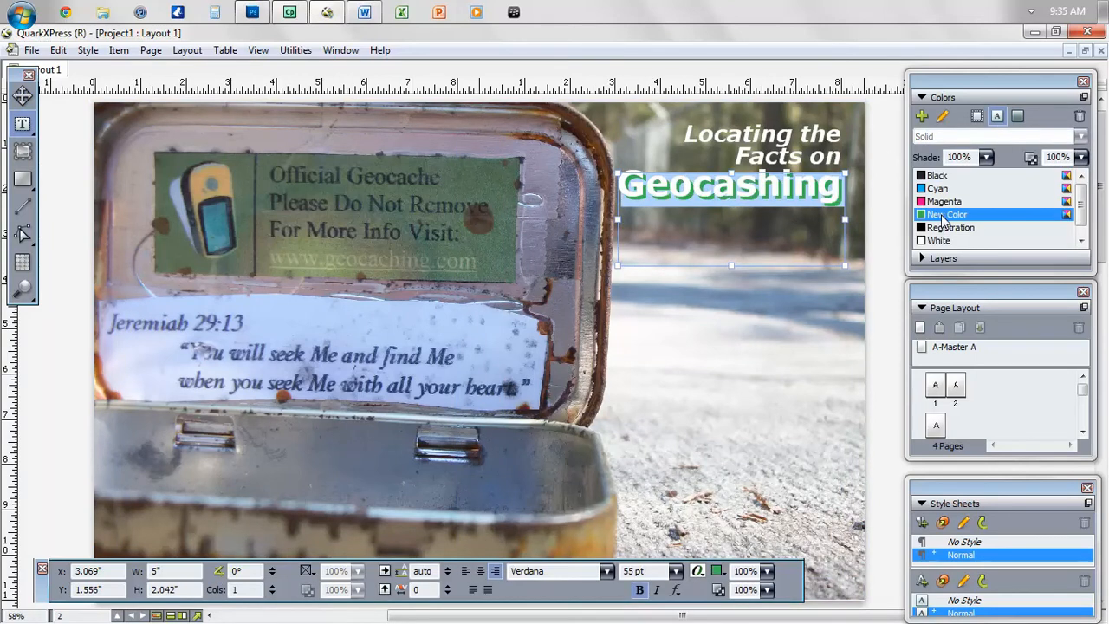
pyautogui.click(734, 321)
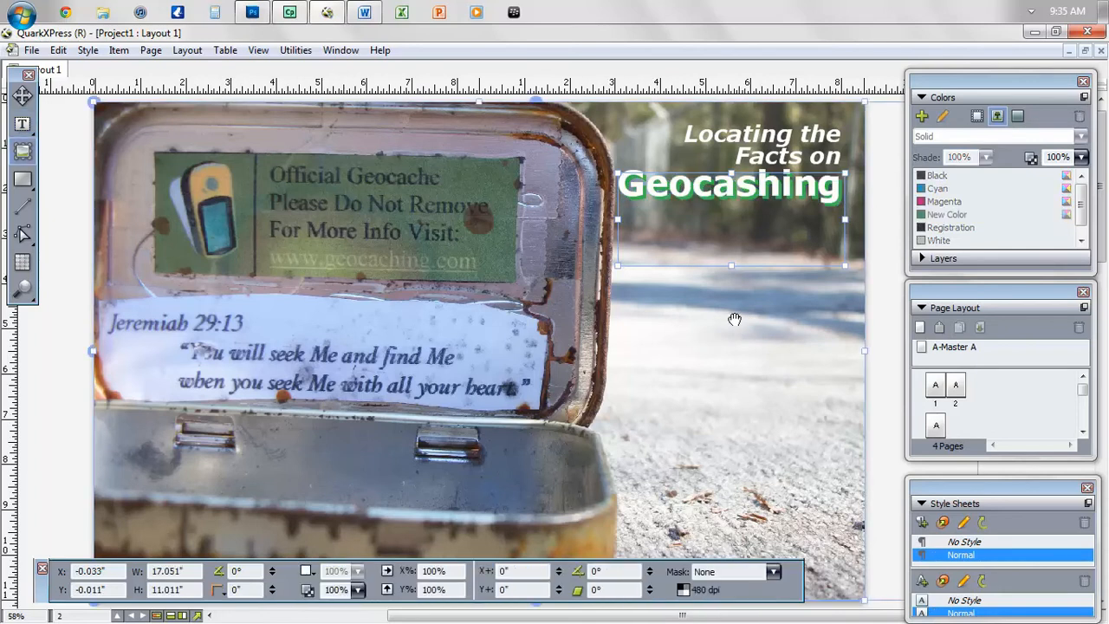
# - Nudge the shadow Geocashing box left to X 3.056", keeping its vertical position
pyautogui.doubleClick(785, 230)
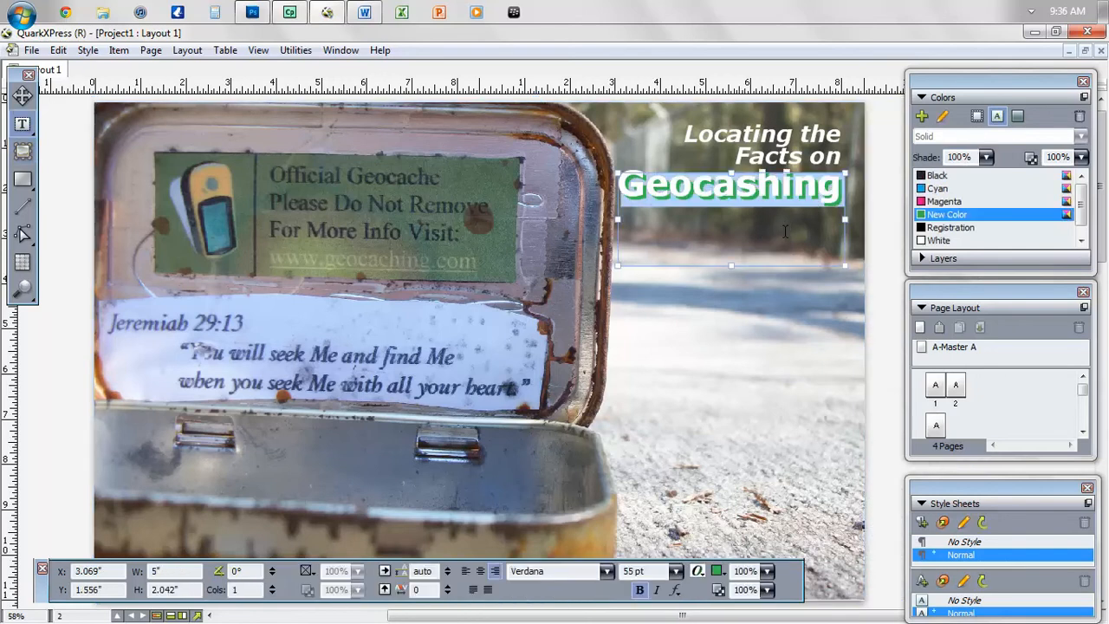
pyautogui.click(23, 97)
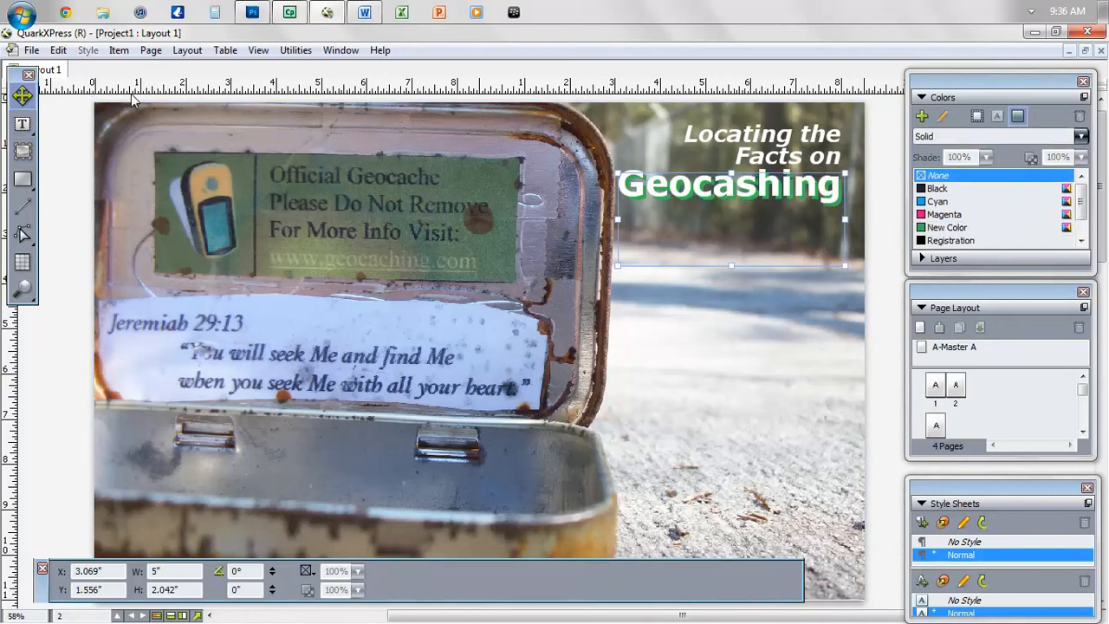
pyautogui.press('Left')
pyautogui.press('Left')
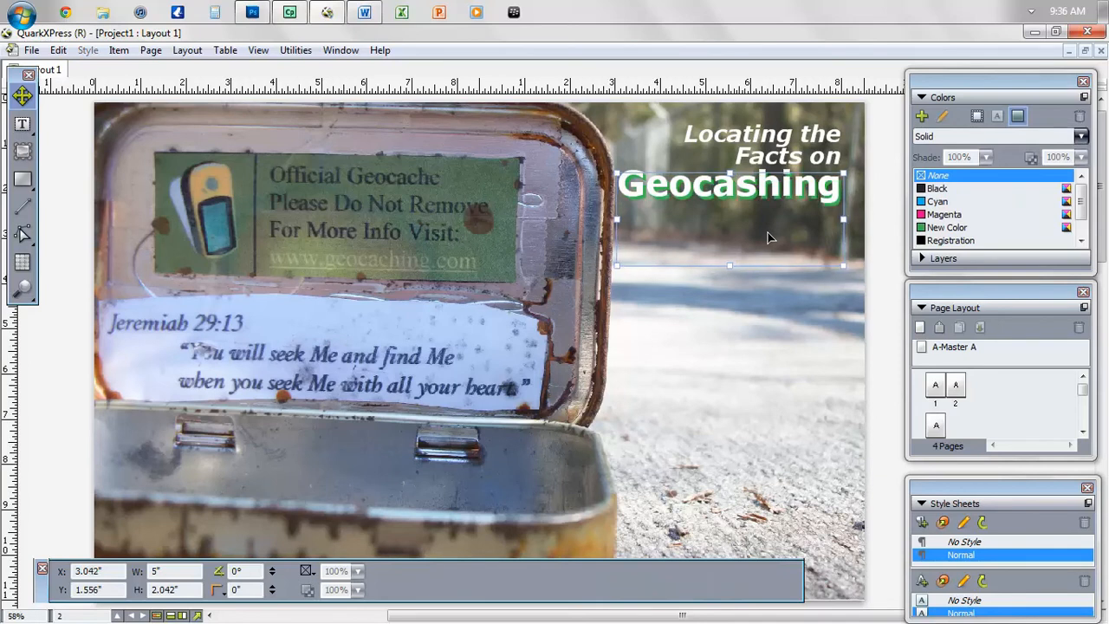
pyautogui.press('Right')
pyautogui.press('Down')
pyautogui.press('Up')
pyautogui.click(775, 320)
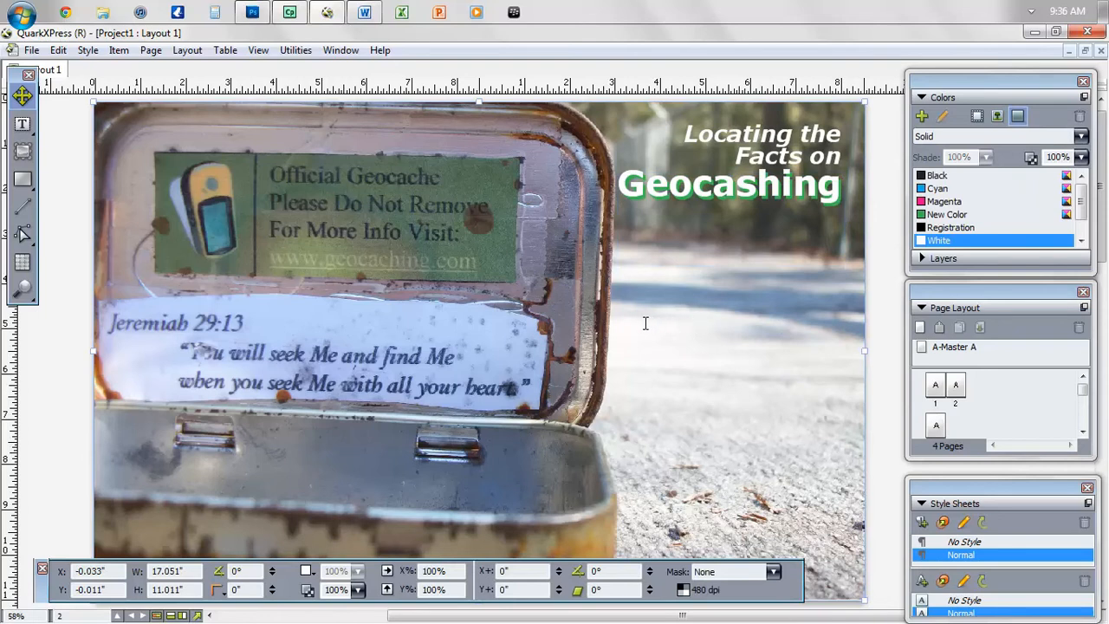
# - Draw a 7.5" × 7.6" text box on the right page reaching up beneath the heading
pyautogui.press('F7')
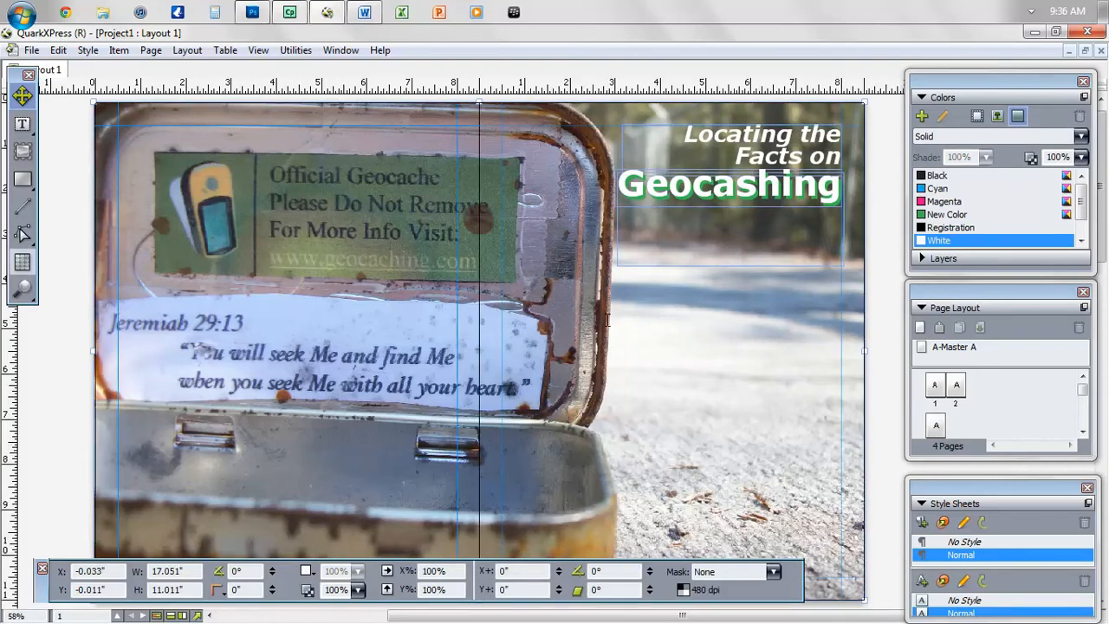
pyautogui.press('t')
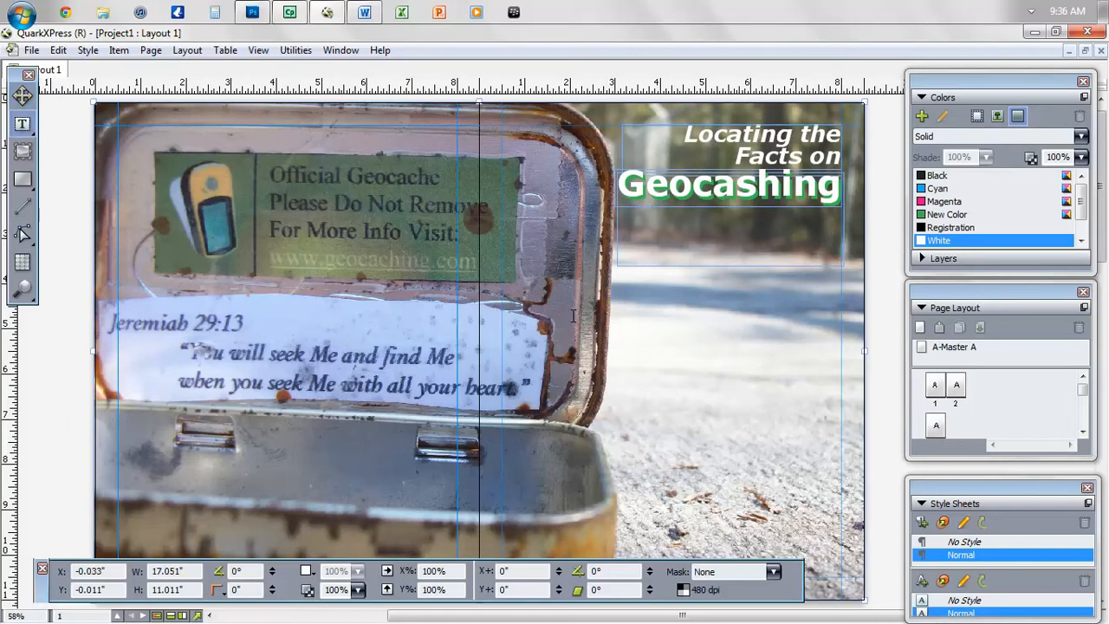
pyautogui.moveTo(503, 324)
pyautogui.mouseDown()
pyautogui.moveTo(677, 358)
pyautogui.moveTo(789, 460)
pyautogui.moveTo(841, 577)
pyautogui.mouseUp()
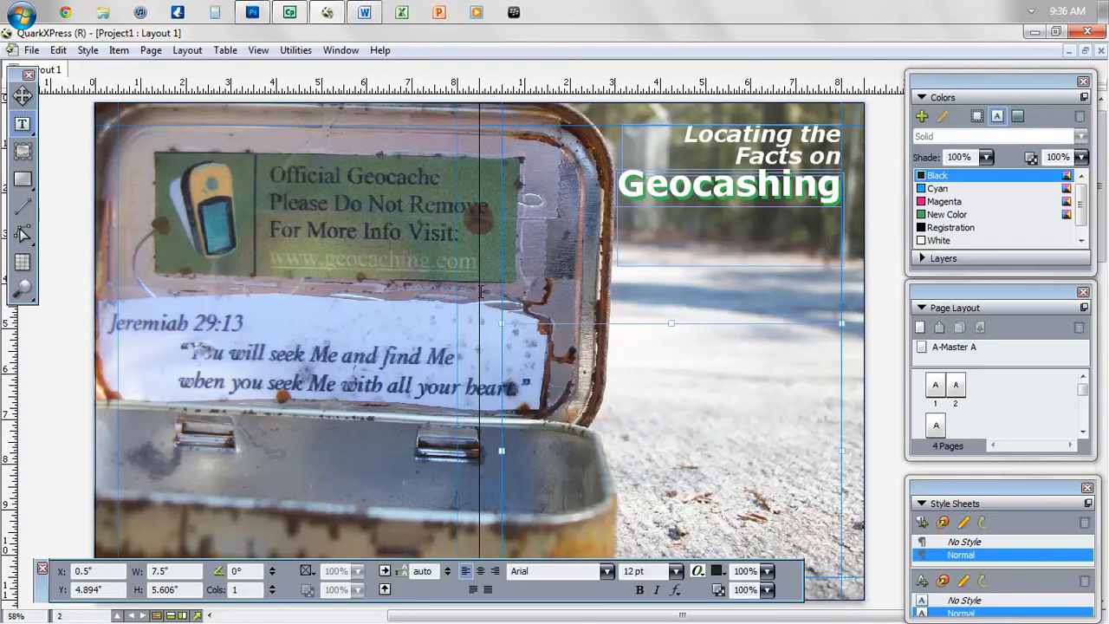
pyautogui.moveTo(672, 323); pyautogui.dragTo(672, 235)
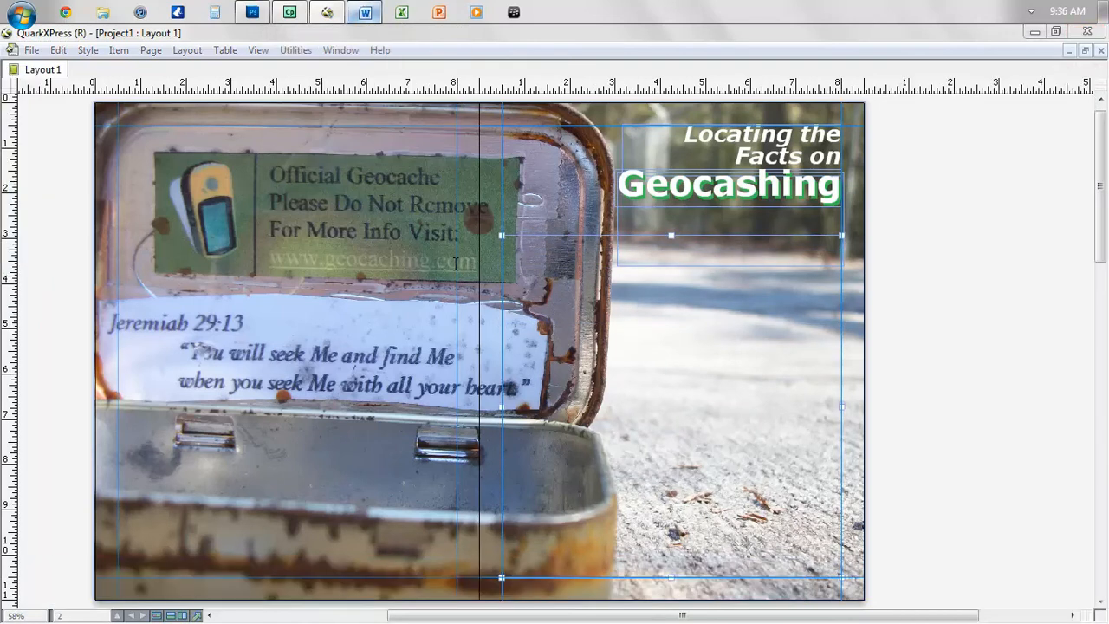
pyautogui.click(364, 12)
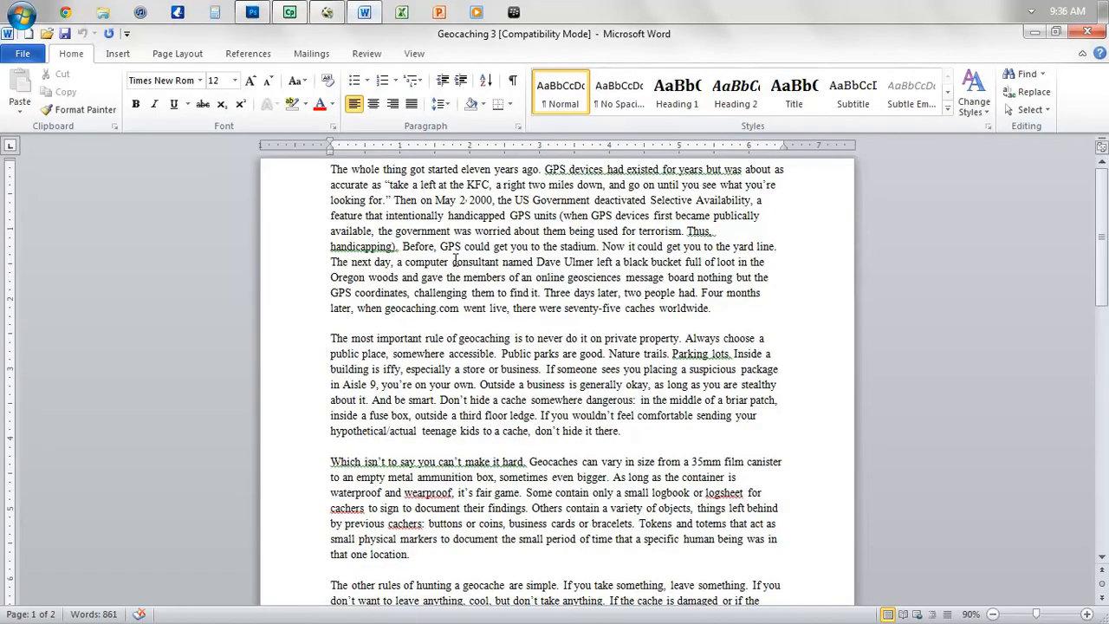
# - Select the whole geocaching article in Word and minimize Word to return to the layout
pyautogui.hotkey('ctrl', 'a')
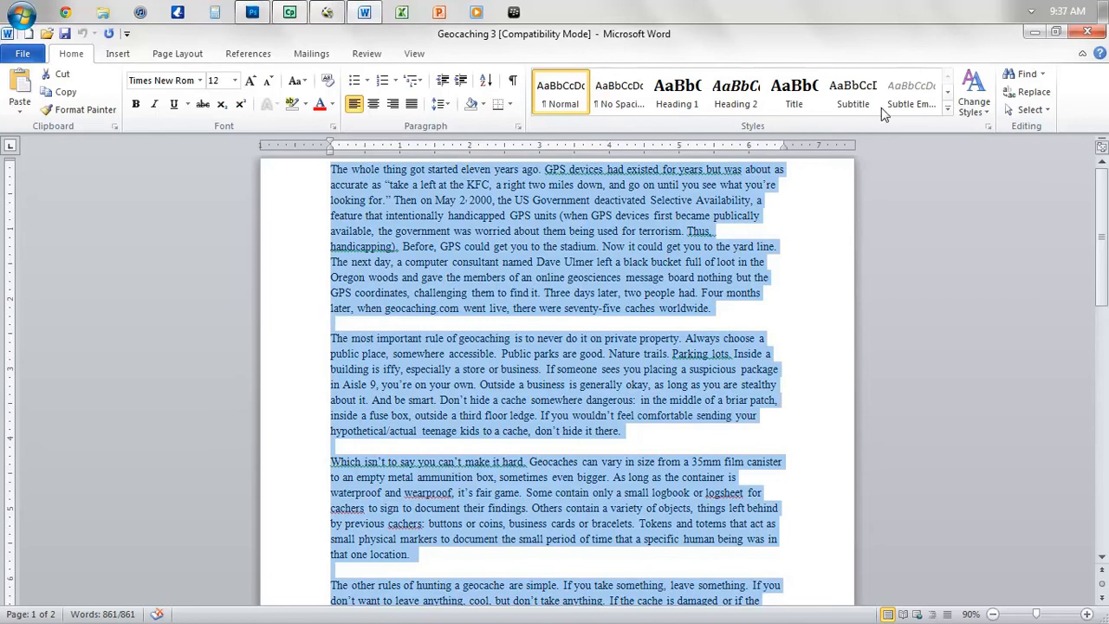
pyautogui.click(1033, 33)
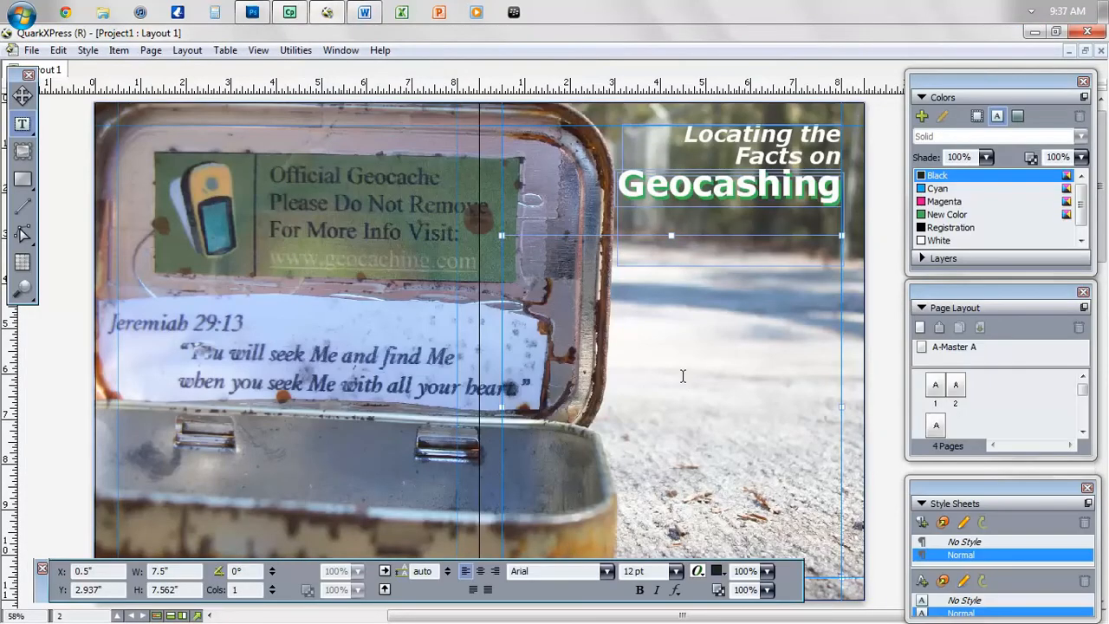
# - Paste the article into the new text box and set it to 3 columns
pyautogui.hotkey('ctrl', 'v')
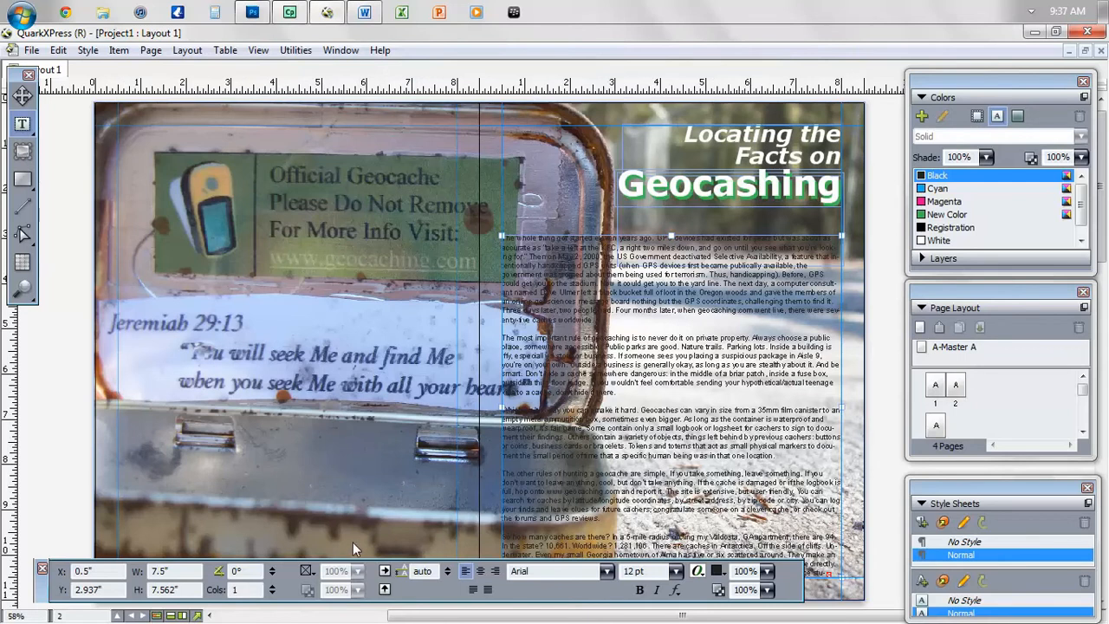
pyautogui.click(273, 586)
pyautogui.click(273, 586)
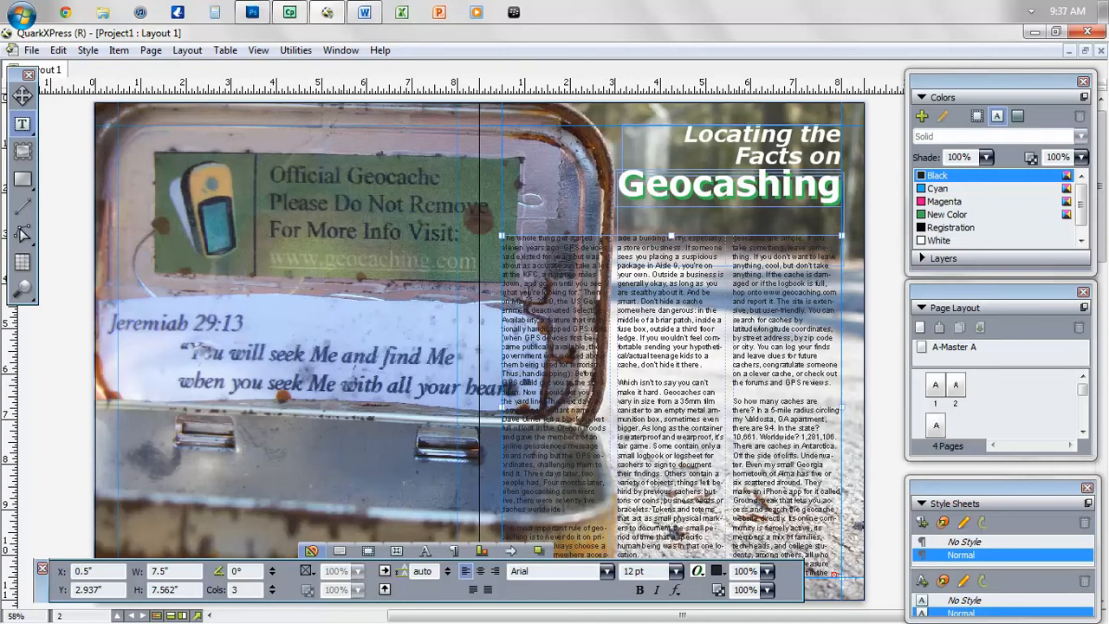
# - Add blank lines so the story starts atop the middle column, then view at 100%
pyautogui.click(511, 241)
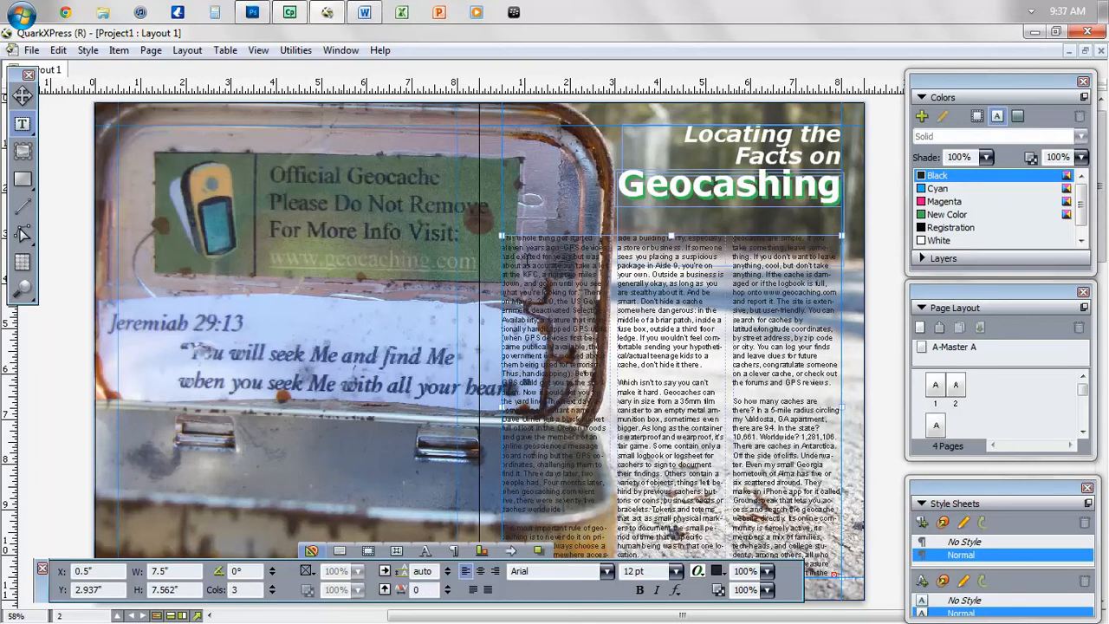
pyautogui.press('Return')
pyautogui.press('Return')
pyautogui.press('Return')
pyautogui.press('Return')
pyautogui.press('Return')
pyautogui.press('Return')
pyautogui.press('Return')
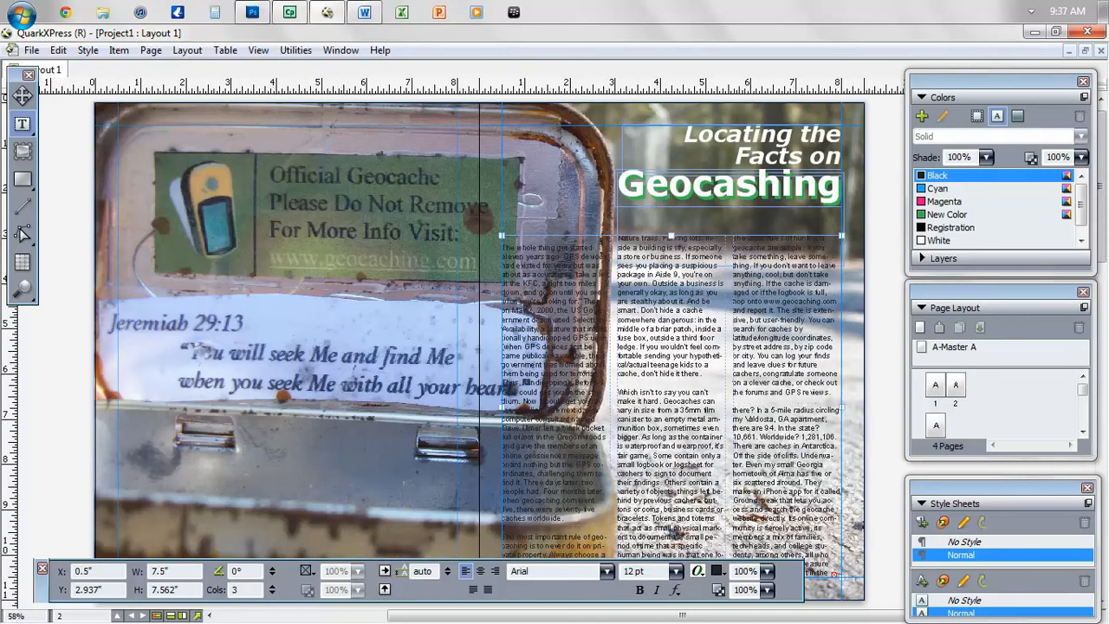
pyautogui.press('Return')
pyautogui.press('Return')
pyautogui.press('Return')
pyautogui.press('Return')
pyautogui.press('Return')
pyautogui.press('Return')
pyautogui.press('Return')
pyautogui.press('Return')
pyautogui.press('Return')
pyautogui.press('Return')
pyautogui.press('Return')
pyautogui.press('Return')
pyautogui.press('Return')
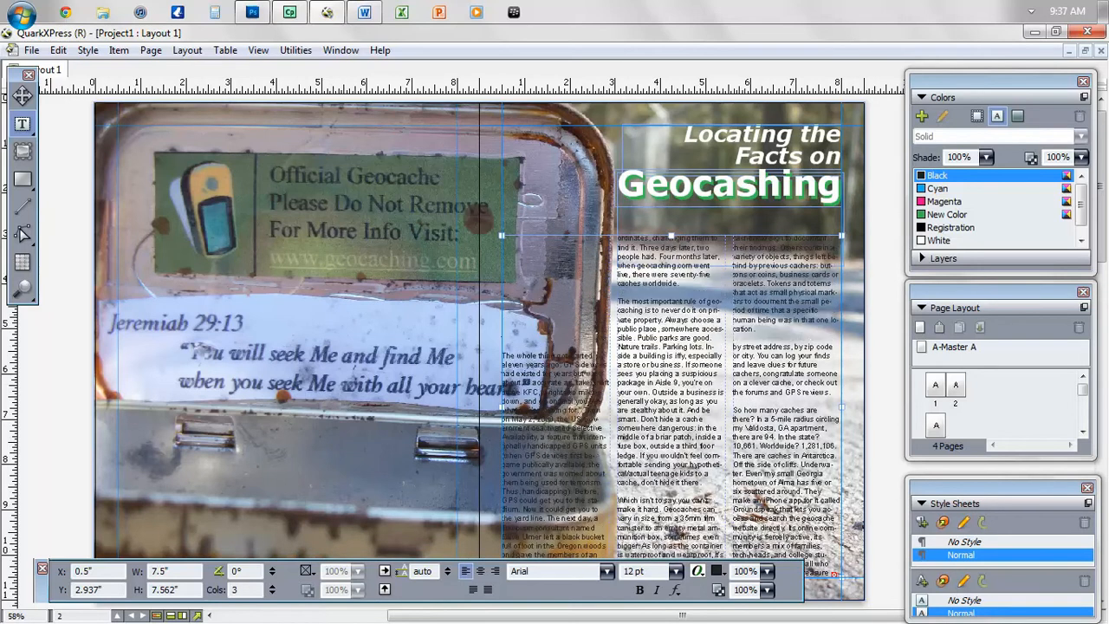
pyautogui.press('Return')
pyautogui.press('Return')
pyautogui.press('Return')
pyautogui.press('Return')
pyautogui.press('Return')
pyautogui.press('Return')
pyautogui.press('Return')
pyautogui.press('Return')
pyautogui.press('Return')
pyautogui.press('Return')
pyautogui.press('Return')
pyautogui.press('Return')
pyautogui.press('Return')
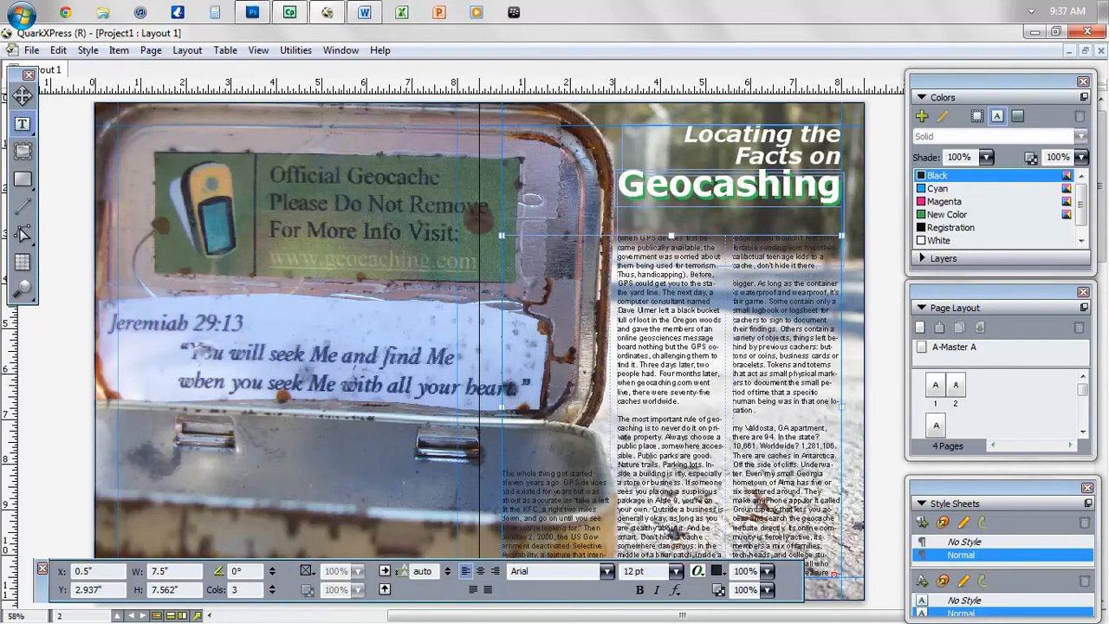
pyautogui.press('Return')
pyautogui.press('Return')
pyautogui.press('Return')
pyautogui.press('Return')
pyautogui.press('Return')
pyautogui.press('Return')
pyautogui.press('Return')
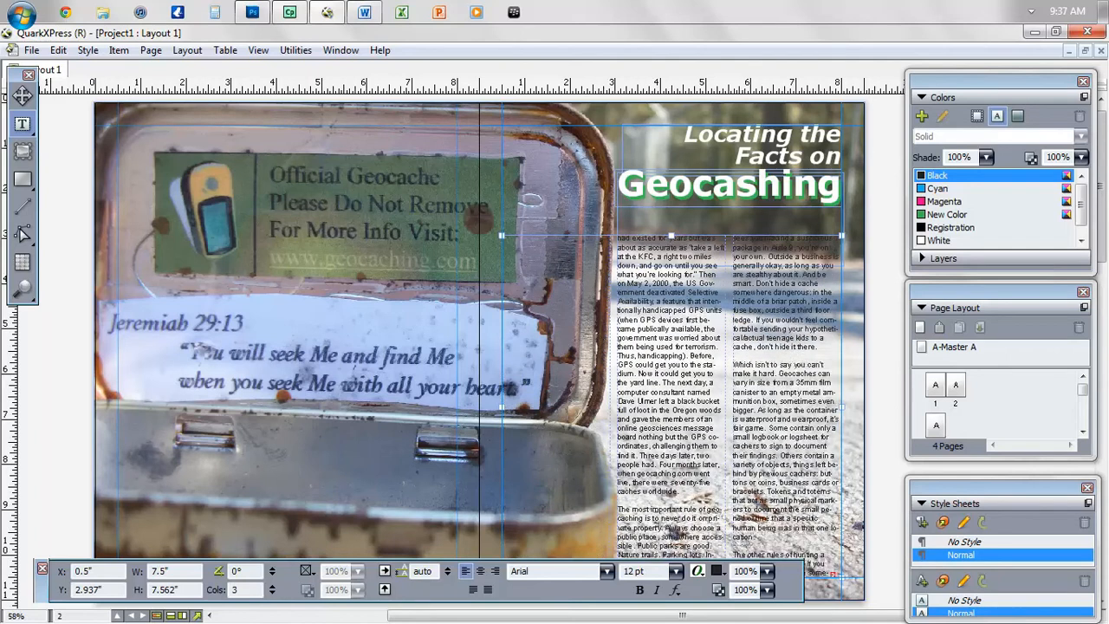
pyautogui.press('Return')
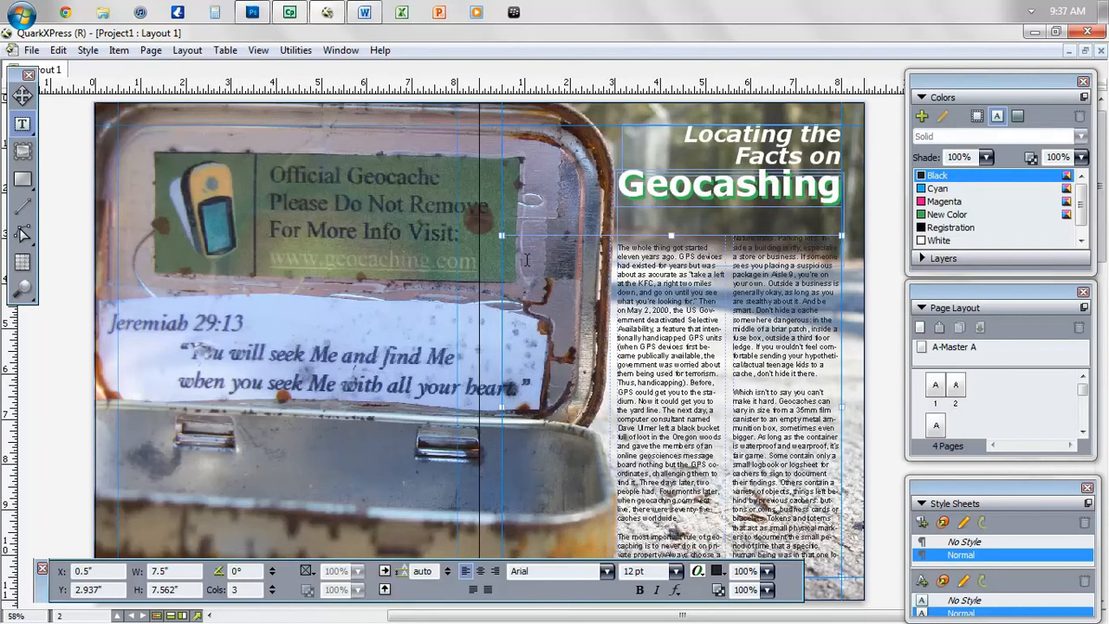
pyautogui.press('BackSpace')
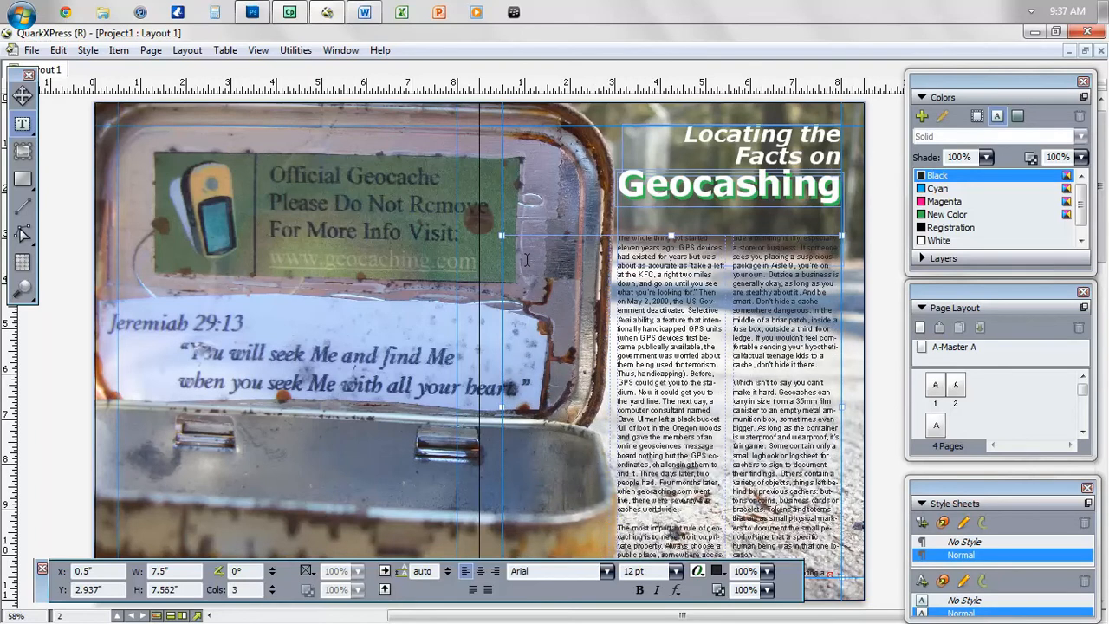
pyautogui.doubleClick(45, 593)
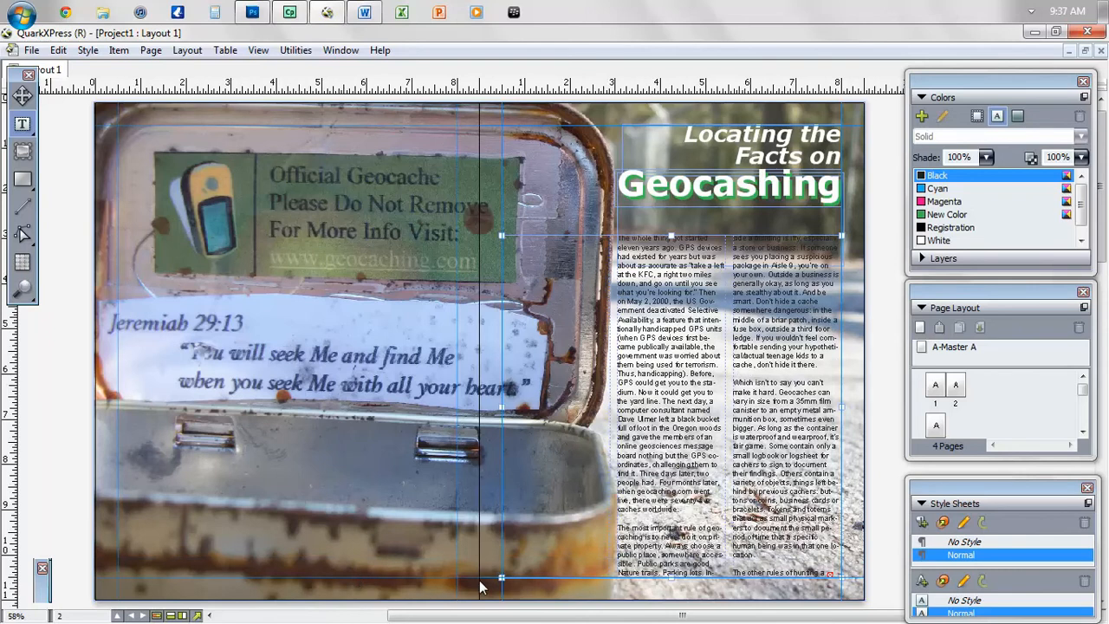
pyautogui.hotkey('ctrl', '1')
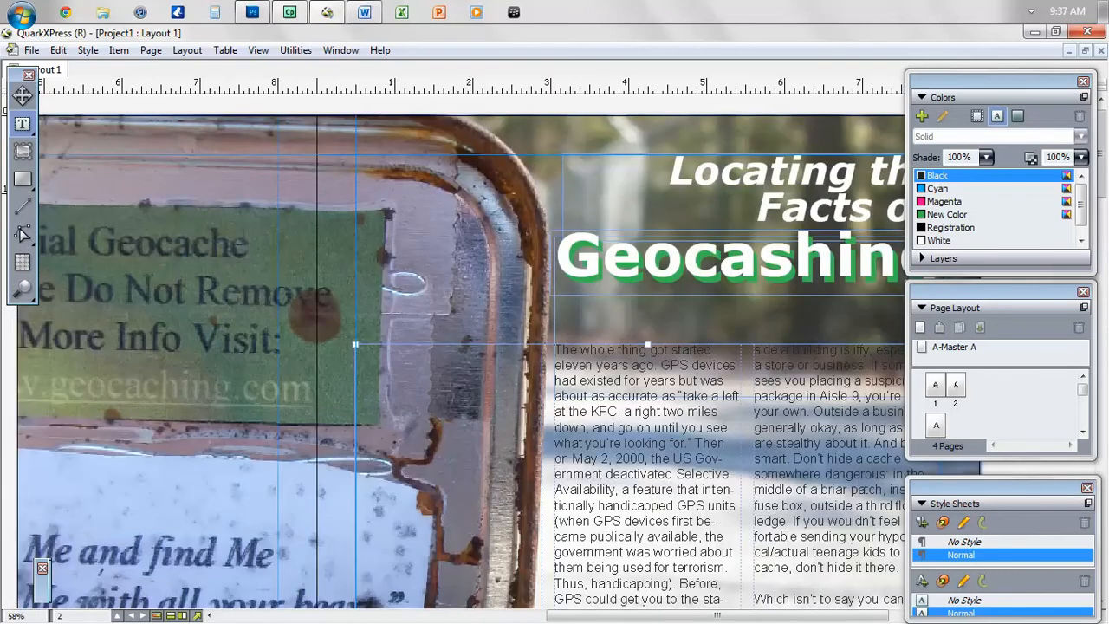
# - Set the whole article in Georgia with 17 pt leading
pyautogui.moveTo(1107, 169); pyautogui.dragTo(1107, 241)
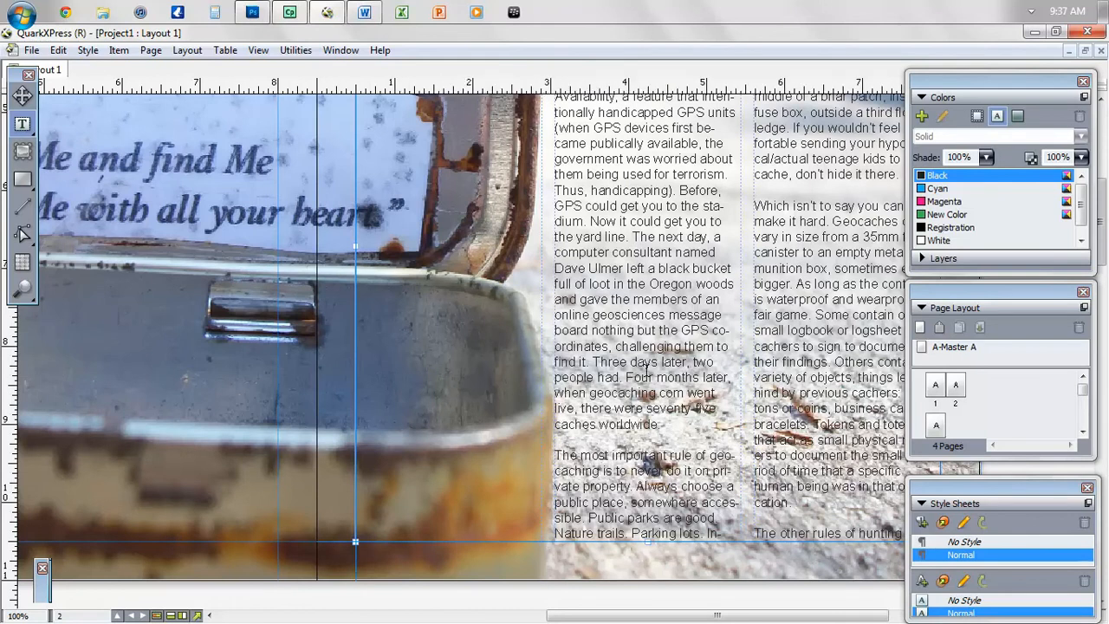
pyautogui.hotkey('ctrl', 'a')
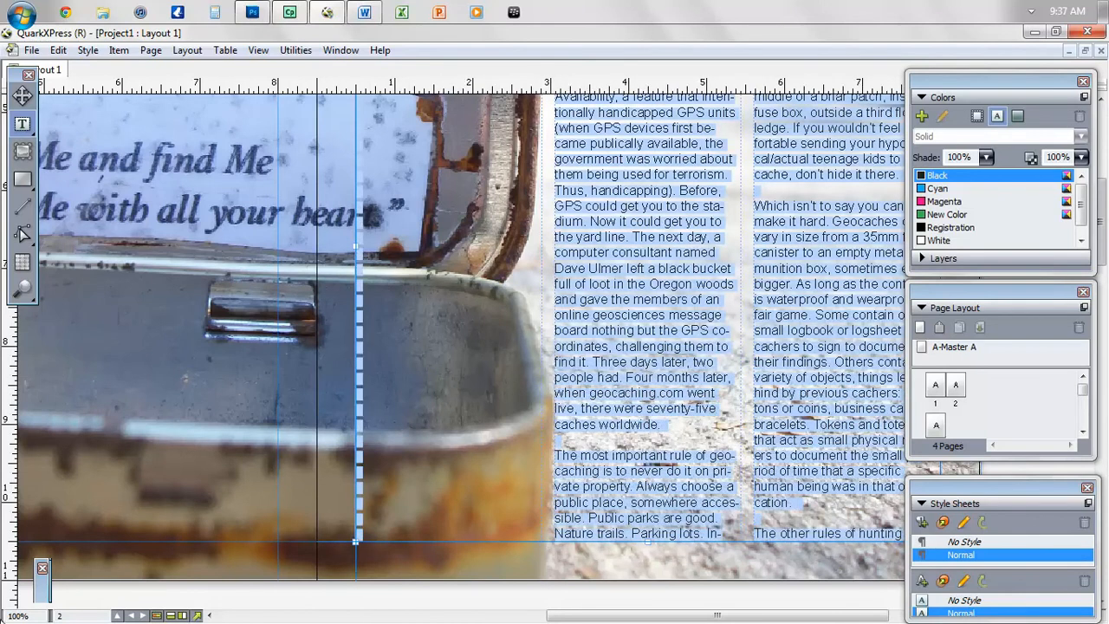
pyautogui.moveTo(48, 589)
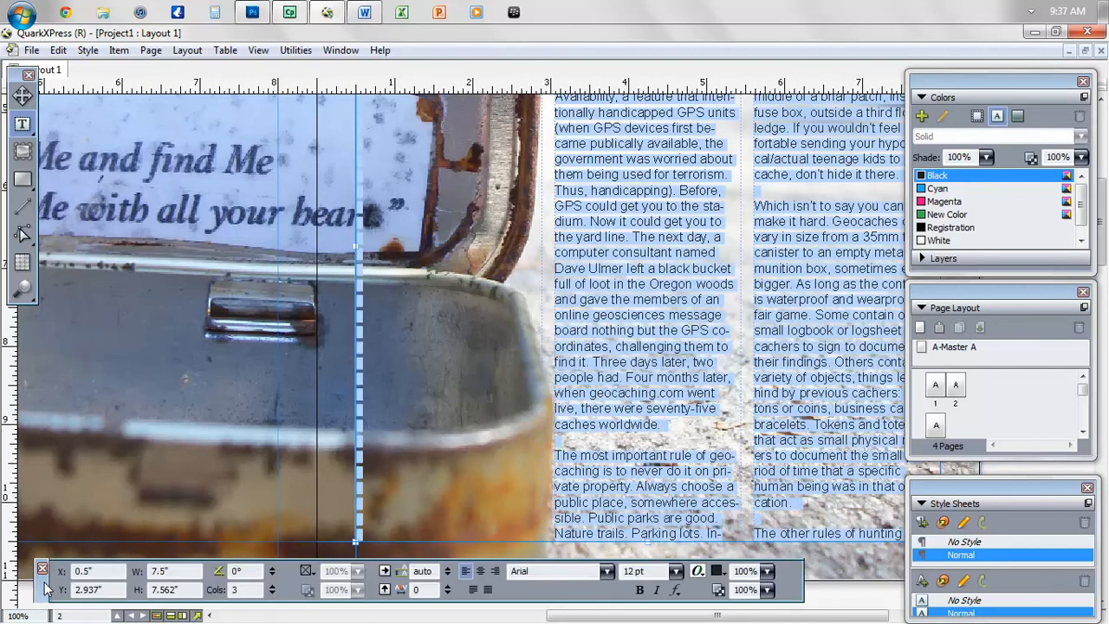
pyautogui.click(558, 573)
pyautogui.write('Georgia')
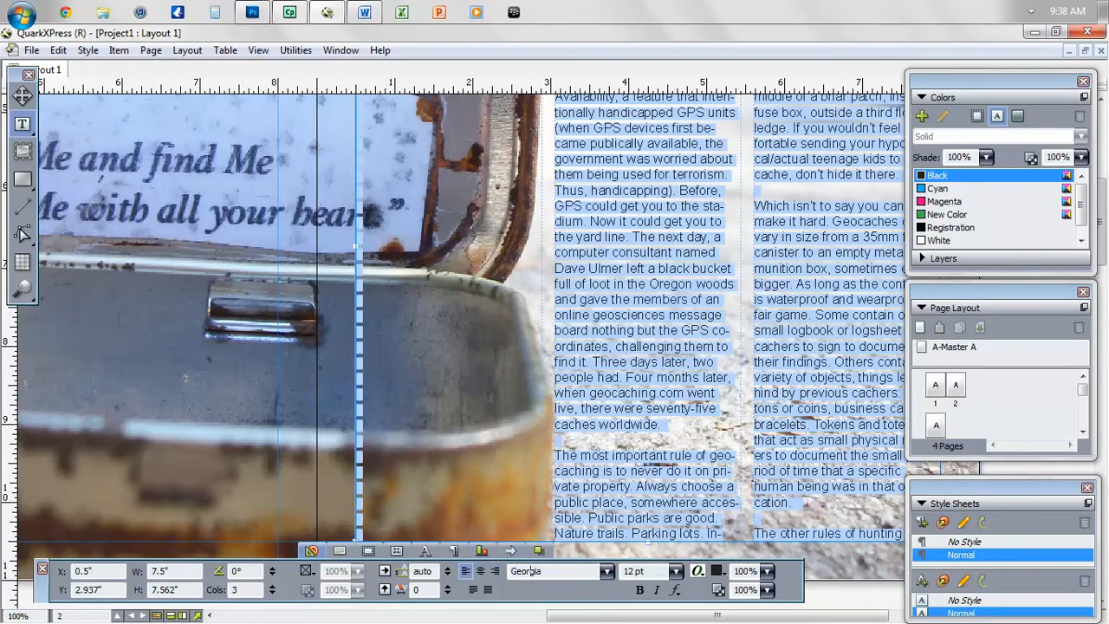
pyautogui.press('Return')
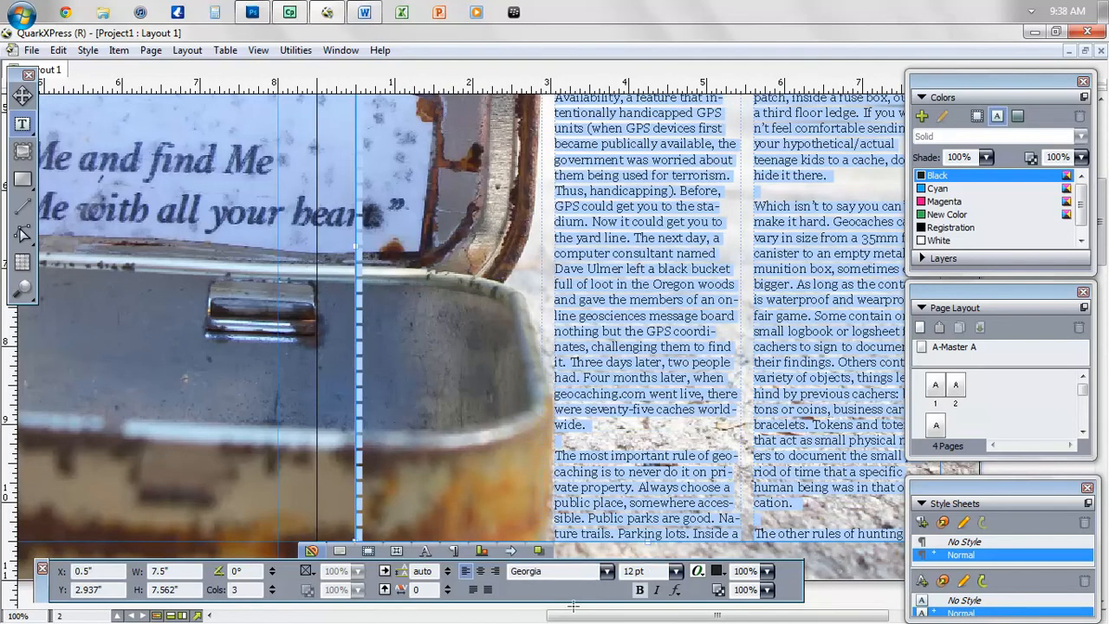
pyautogui.click(447, 569)
pyautogui.click(447, 568)
pyautogui.click(447, 568)
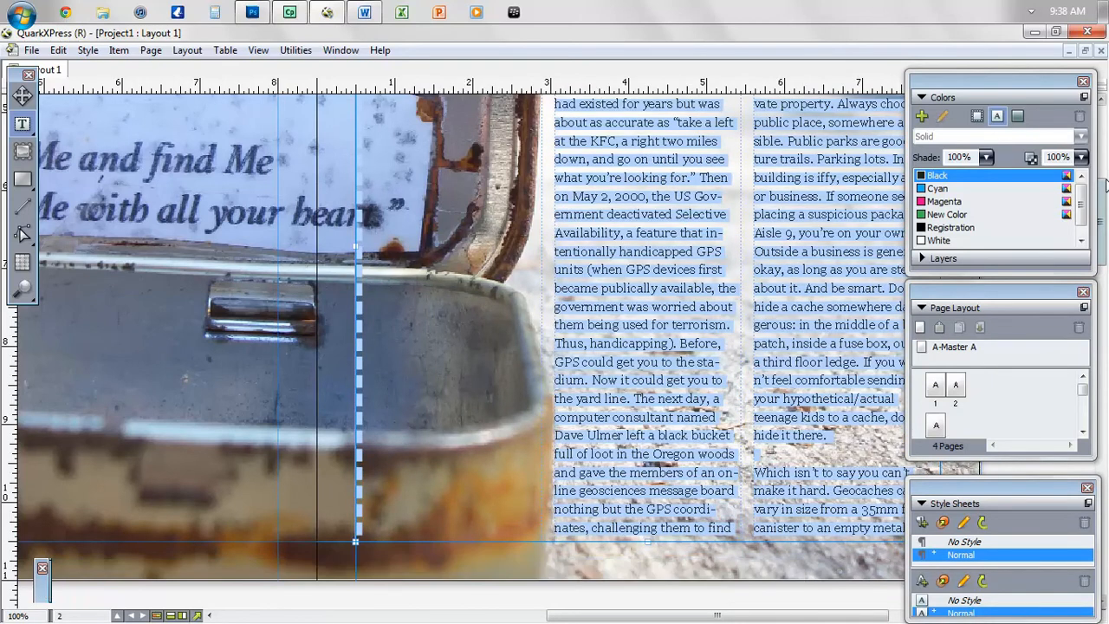
# - Delete two blank lines above the story's first line and bring up Save As
pyautogui.scroll(3, 1103, 164)
pyautogui.scroll(1, 1103, 165)
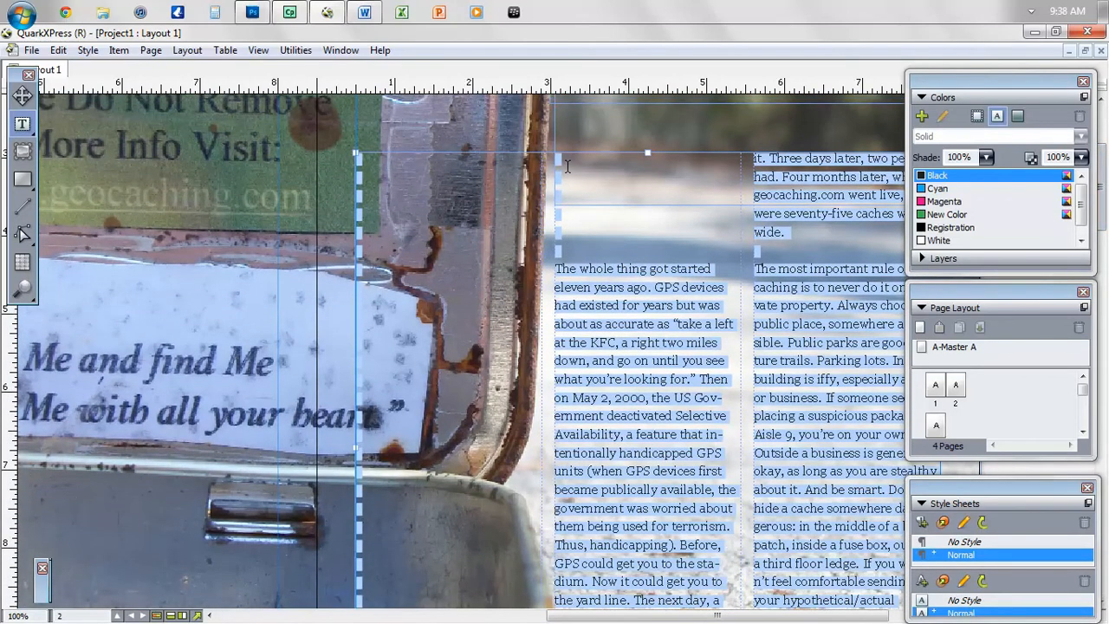
pyautogui.click(572, 268)
pyautogui.press('BackSpace')
pyautogui.press('BackSpace')
pyautogui.press('BackSpace')
pyautogui.press('BackSpace')
pyautogui.press('BackSpace')
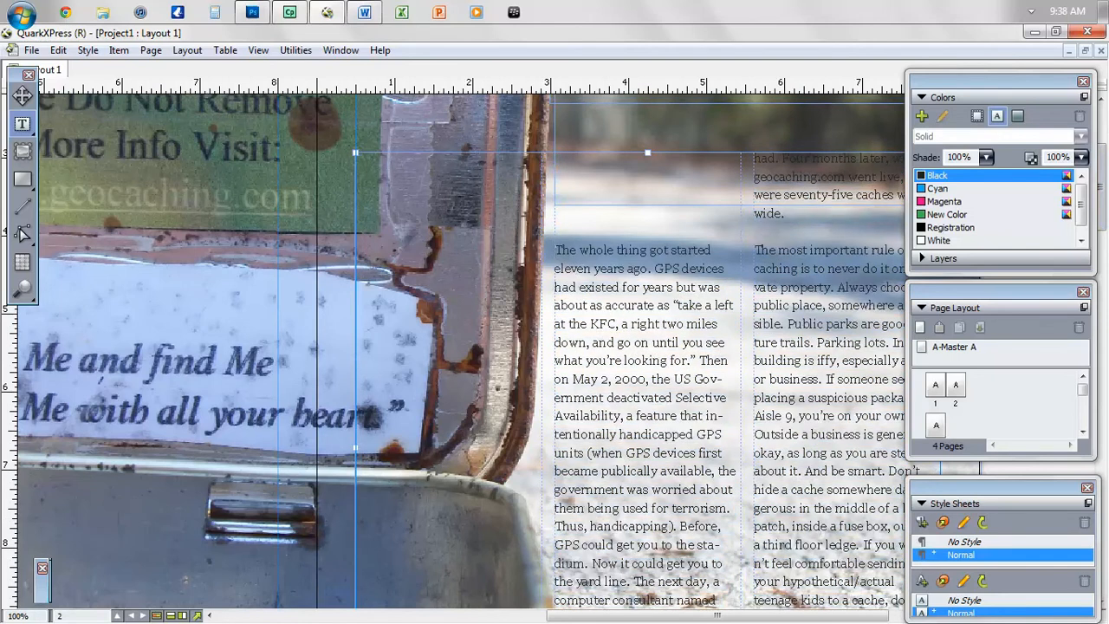
pyautogui.press('BackSpace')
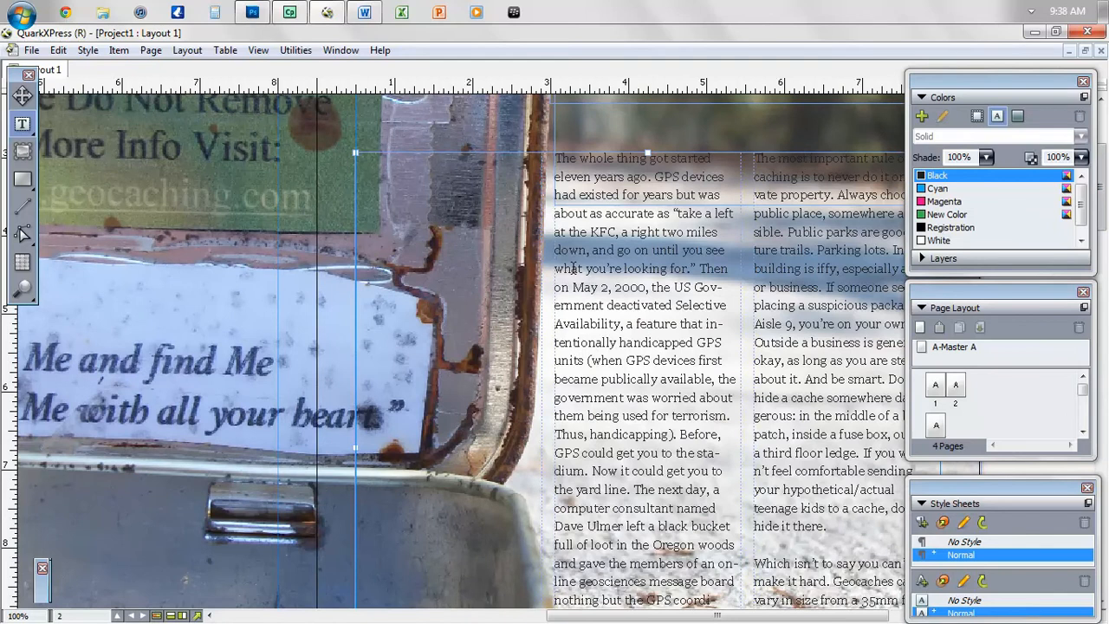
pyautogui.hotkey('ctrl', 's')
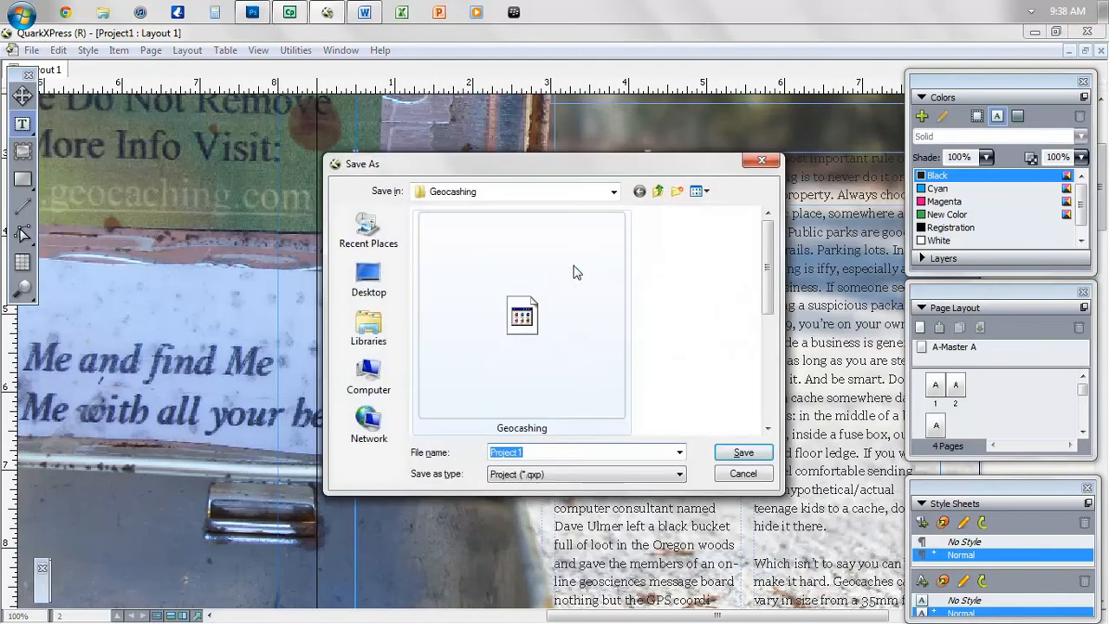
# - Save the spread as Project1 in the Geocashing folder, then review it at 100% and Fit in Window
pyautogui.click(738, 454)
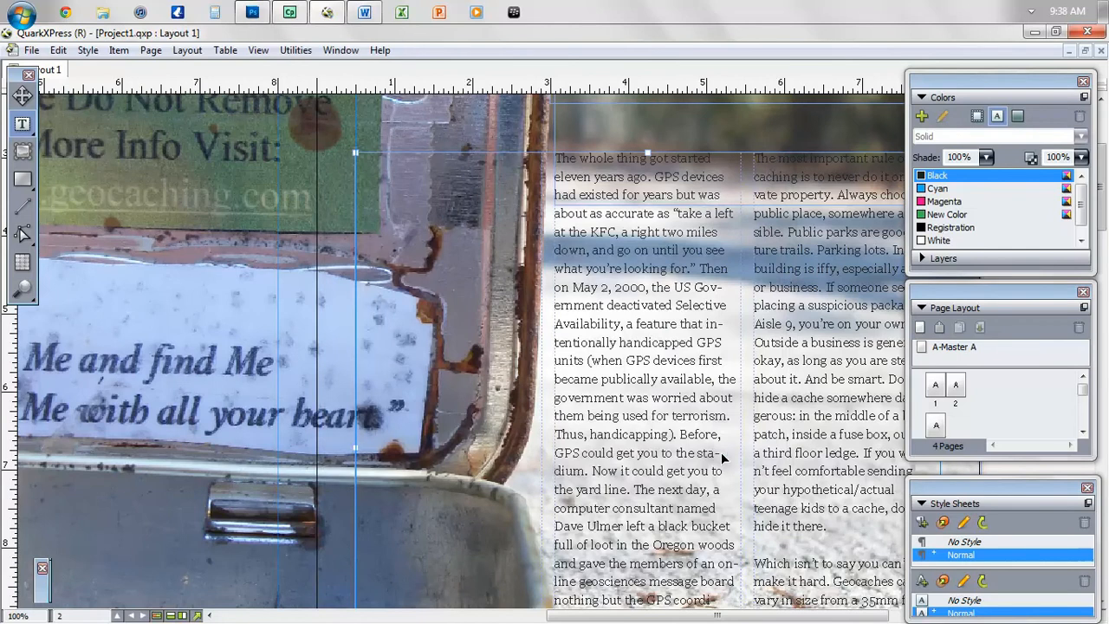
pyautogui.hotkey('ctrl', '0')
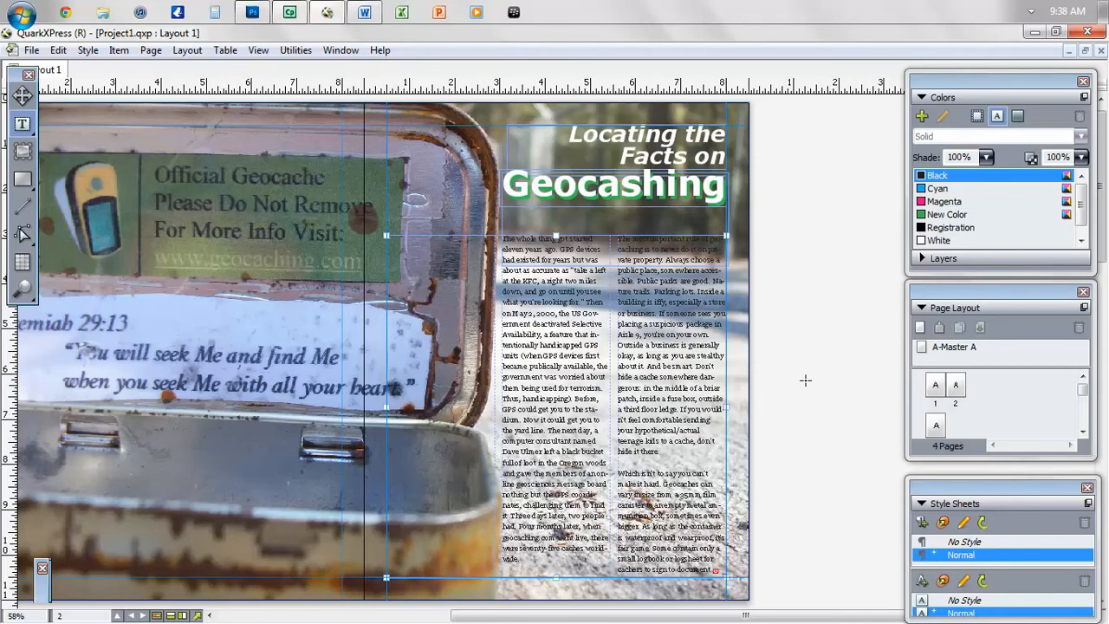
pyautogui.hotkey('ctrl', '1')
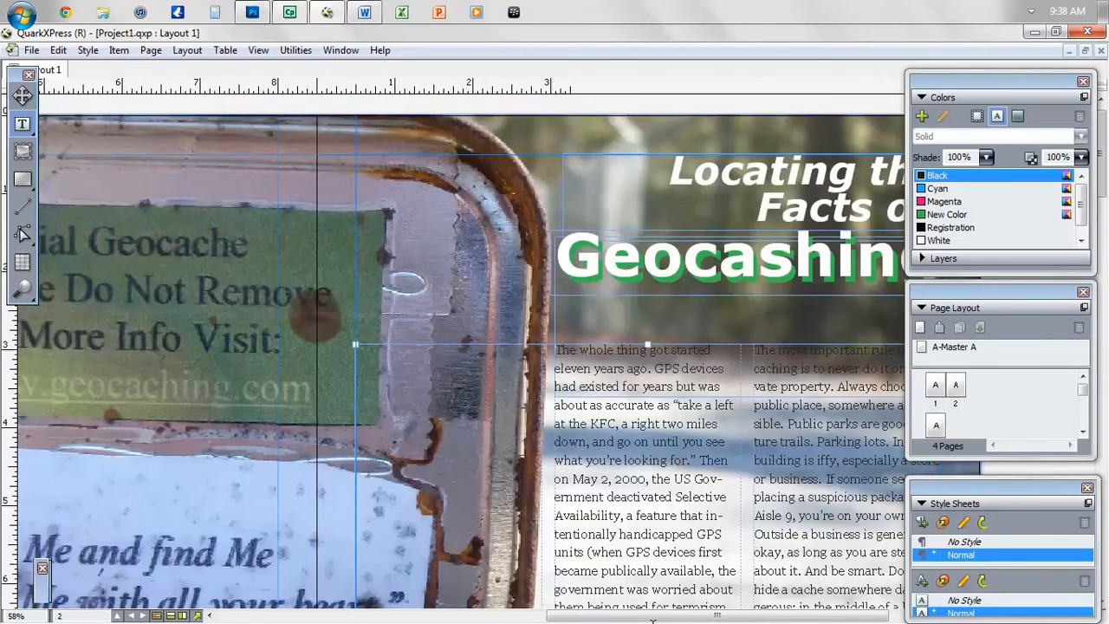
pyautogui.moveTo(647, 620); pyautogui.dragTo(709, 620)
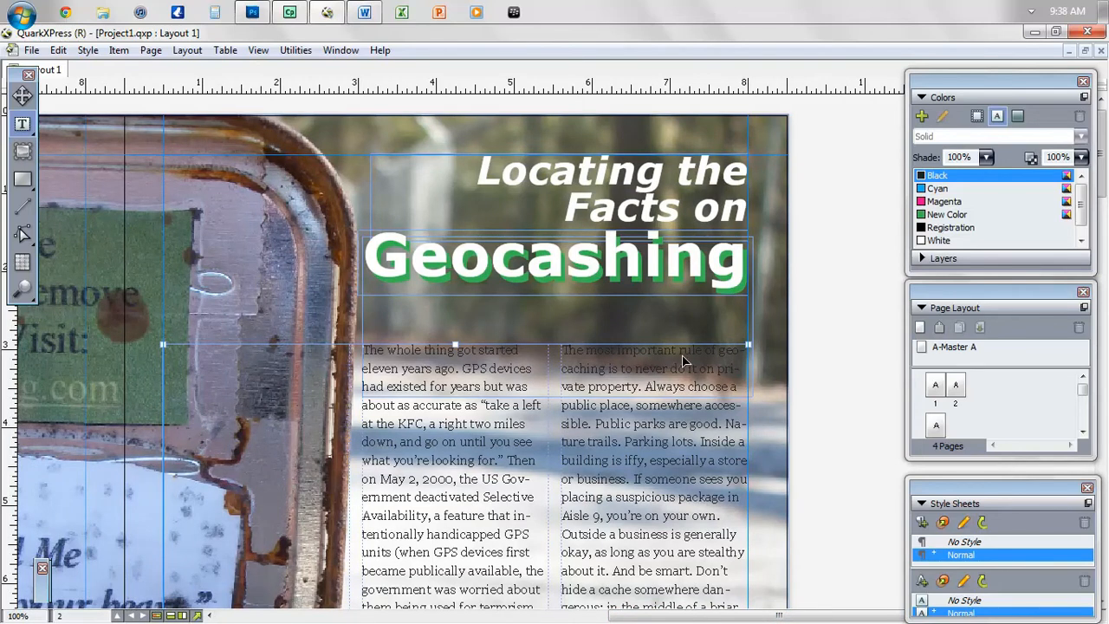
pyautogui.hotkey('ctrl', '0')
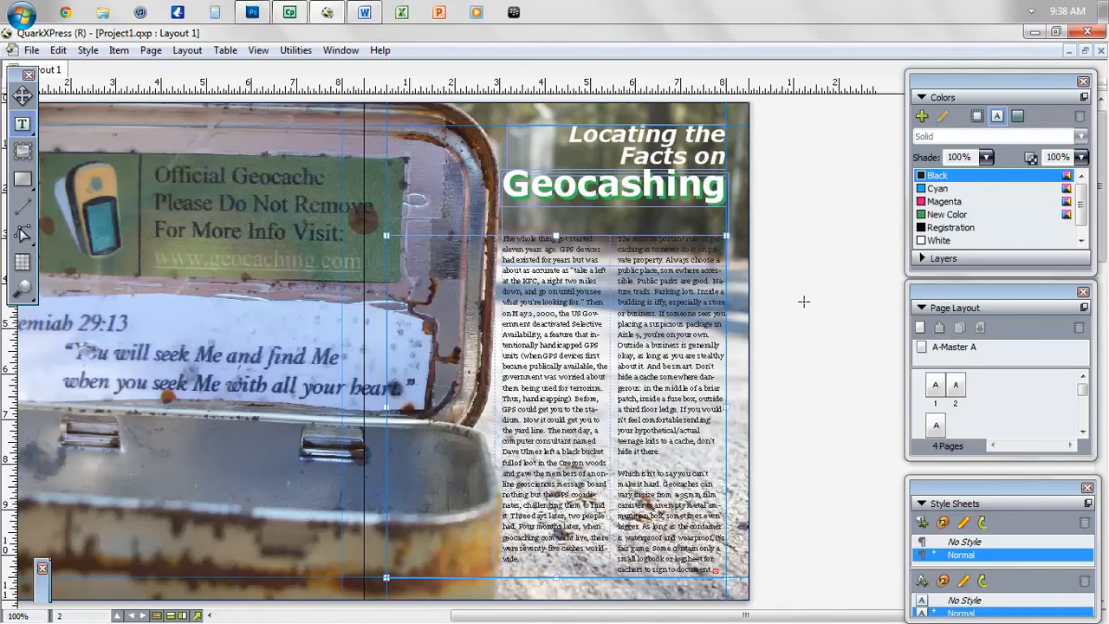
pyautogui.click(803, 301)
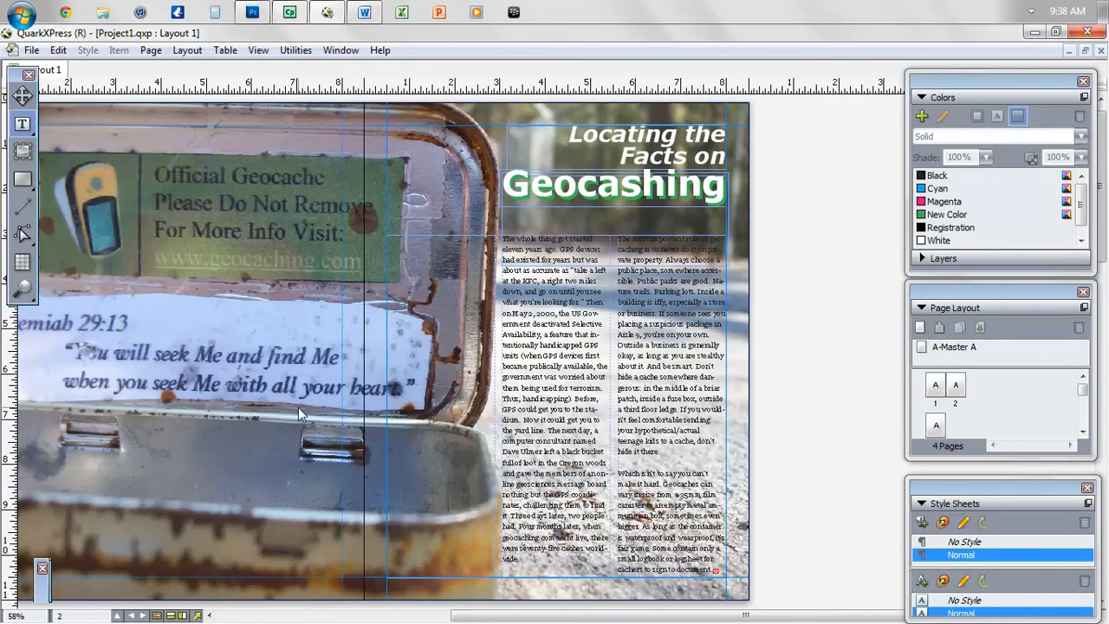
# - Draw a rectangle box over the two article columns and fill it White
pyautogui.click(25, 184)
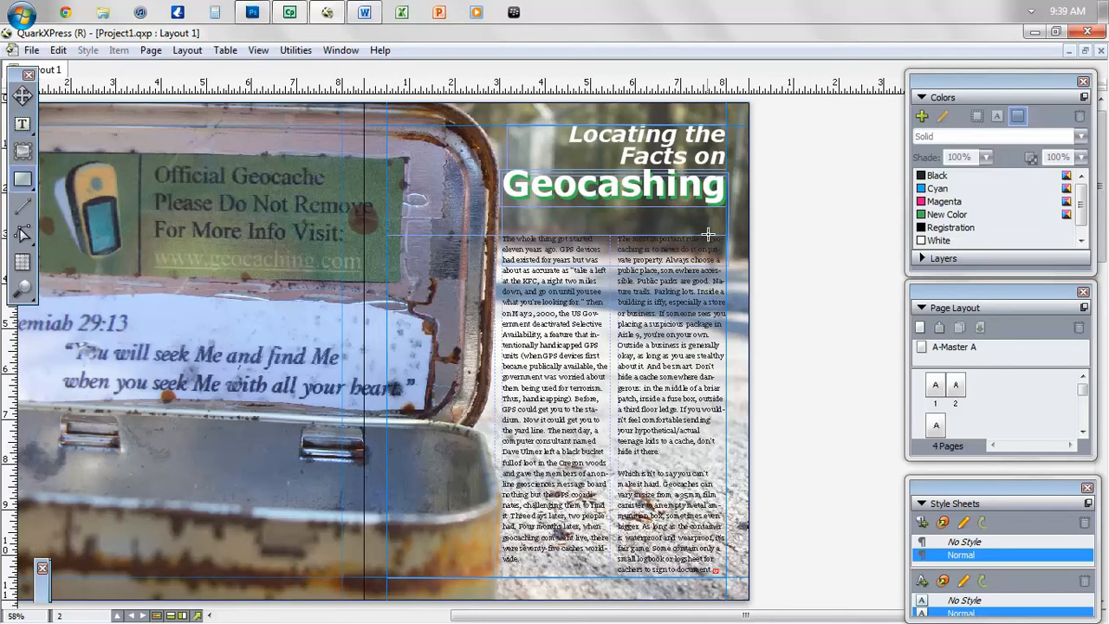
pyautogui.moveTo(732, 233); pyautogui.dragTo(482, 589)
pyautogui.press('Right')
pyautogui.press('Right')
pyautogui.press('Right')
pyautogui.press('Right')
pyautogui.press('Right')
pyautogui.press('Right')
pyautogui.press('Right')
pyautogui.press('Right')
pyautogui.press('Right')
pyautogui.press('Right')
pyautogui.press('Right')
pyautogui.press('Right')
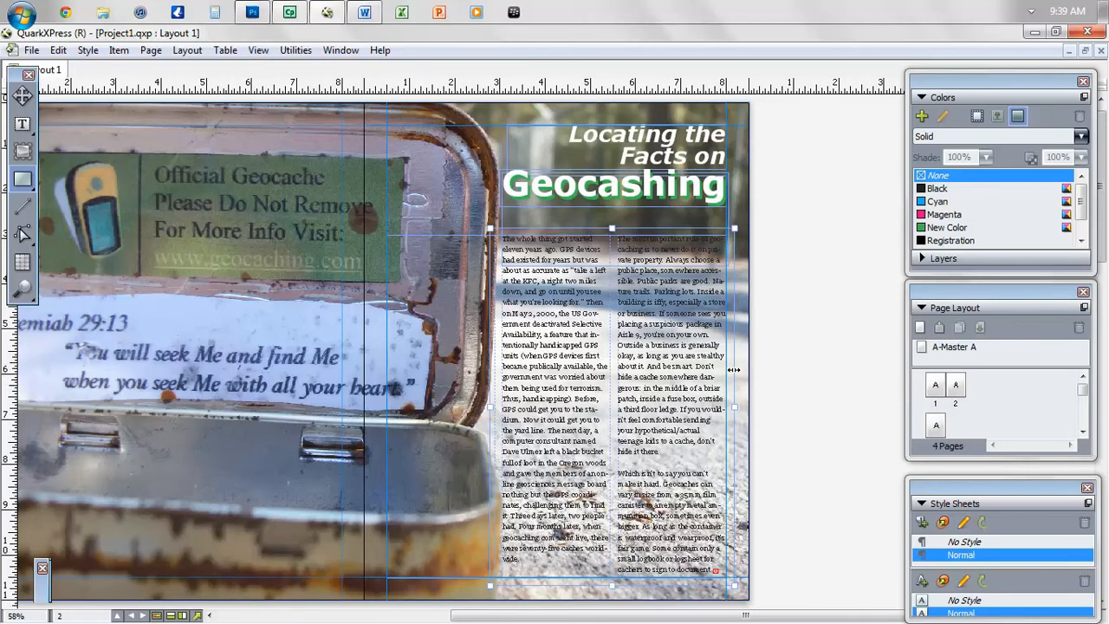
pyautogui.click(1081, 241)
pyautogui.click(1082, 241)
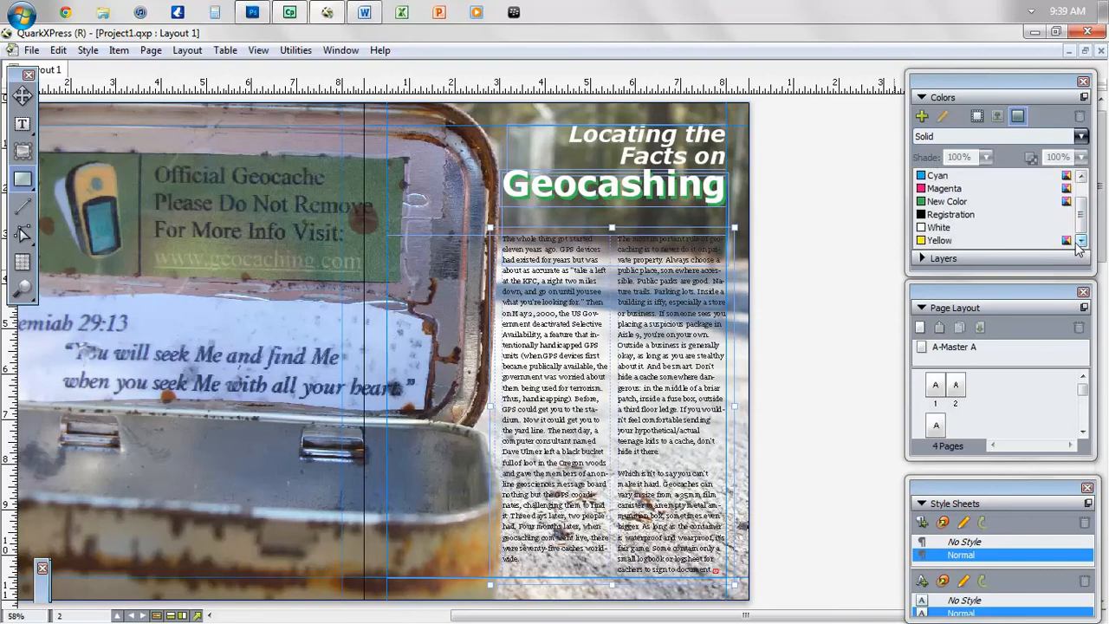
pyautogui.click(940, 227)
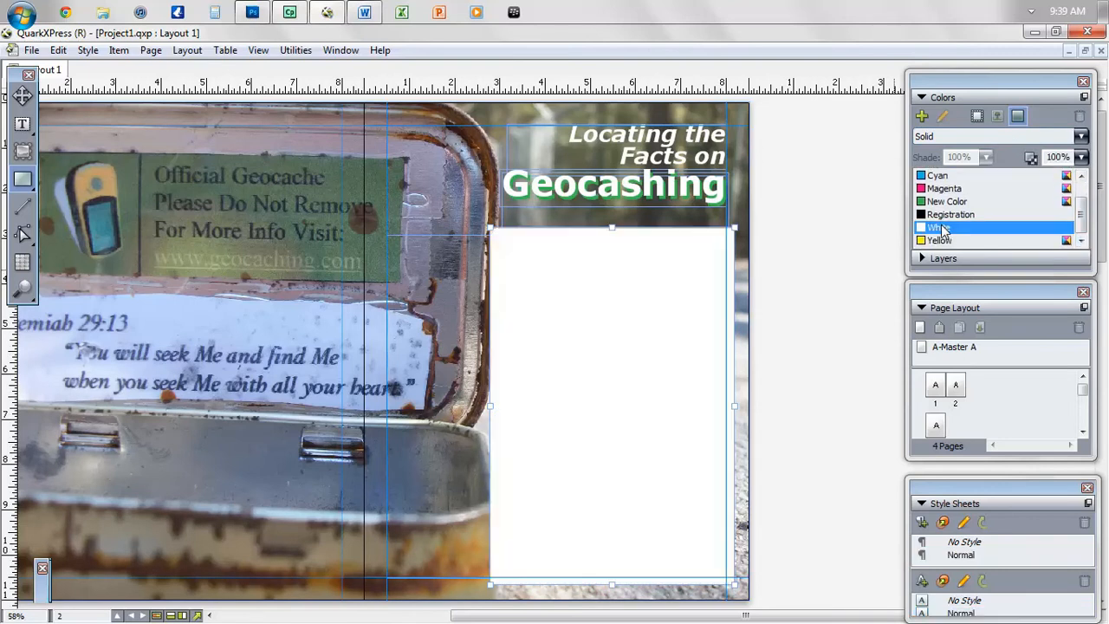
# - Send the white box backward behind the article text and set its opacity to 45%
pyautogui.rightClick(626, 341)
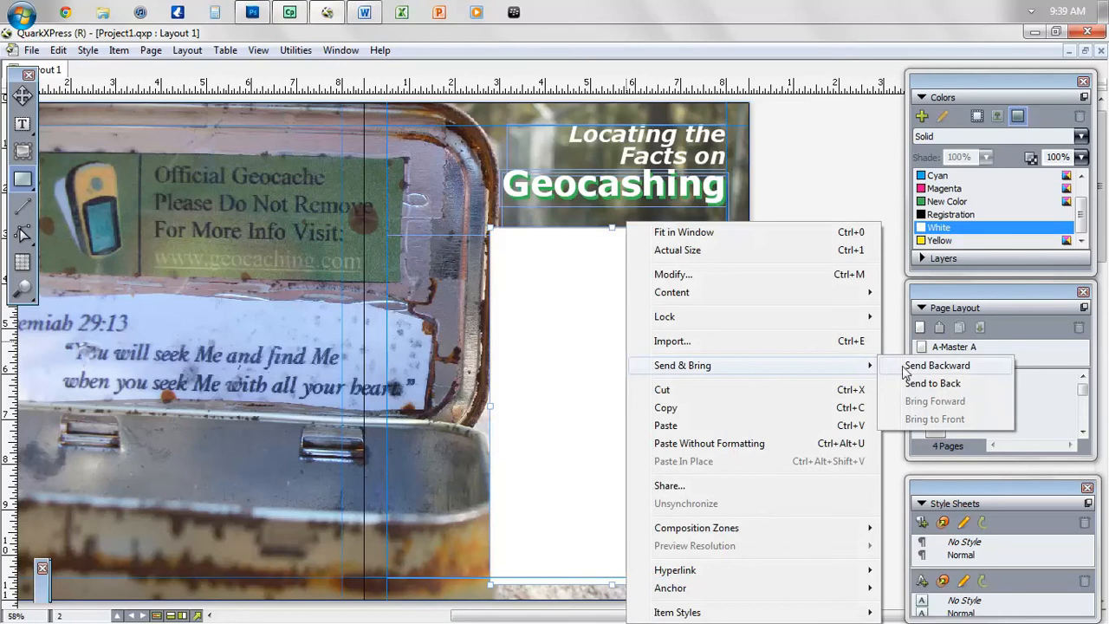
pyautogui.click(936, 366)
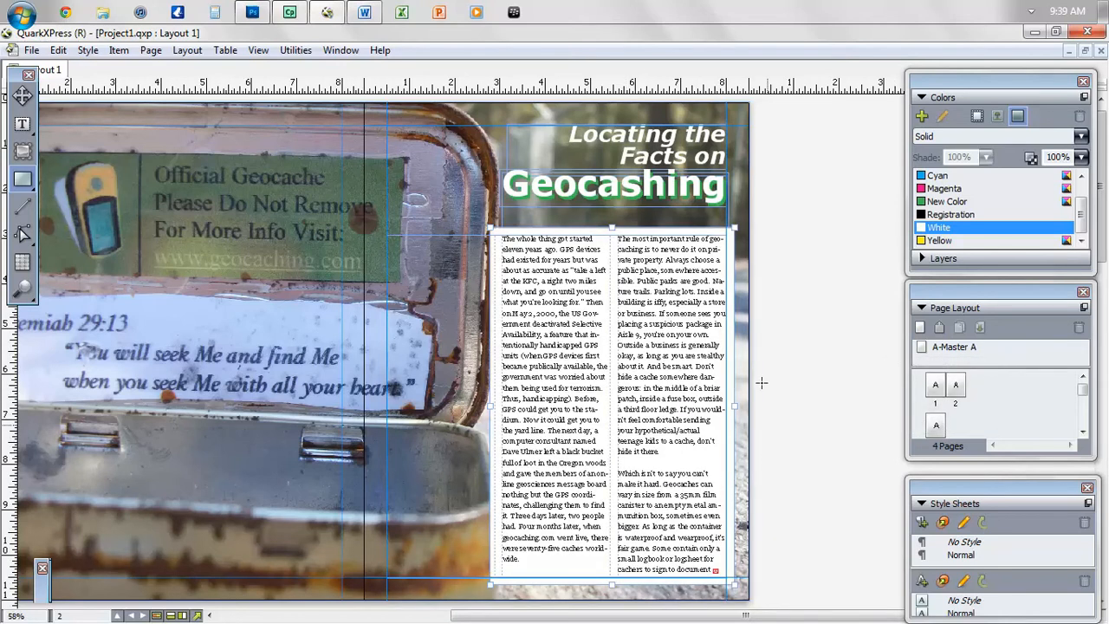
pyautogui.click(24, 98)
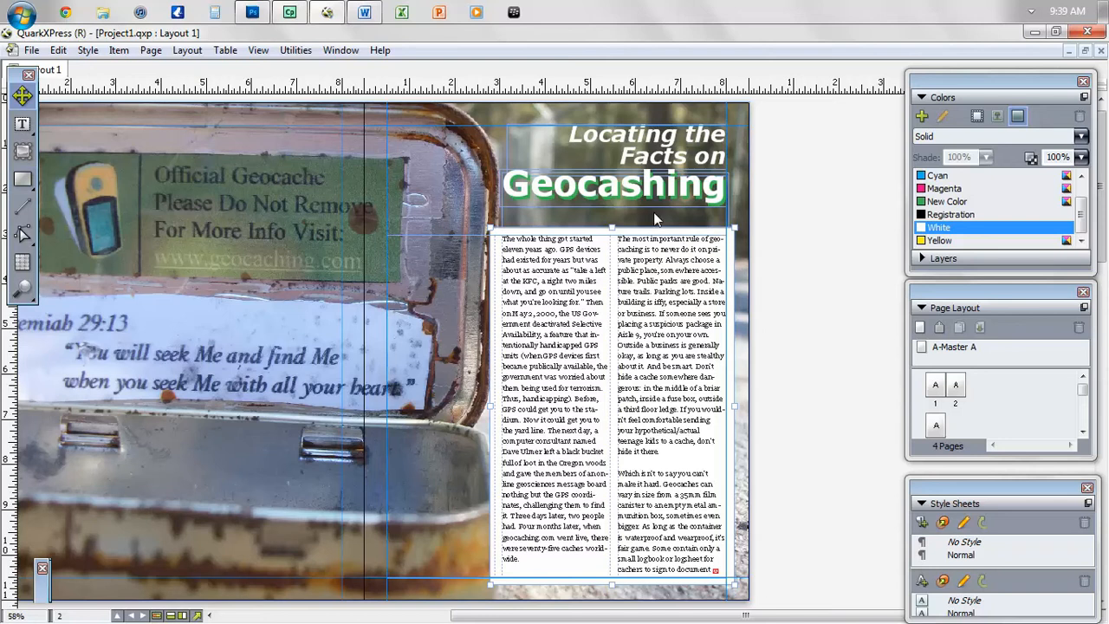
pyautogui.click(1081, 157)
pyautogui.moveTo(1087, 163); pyautogui.dragTo(1086, 202)
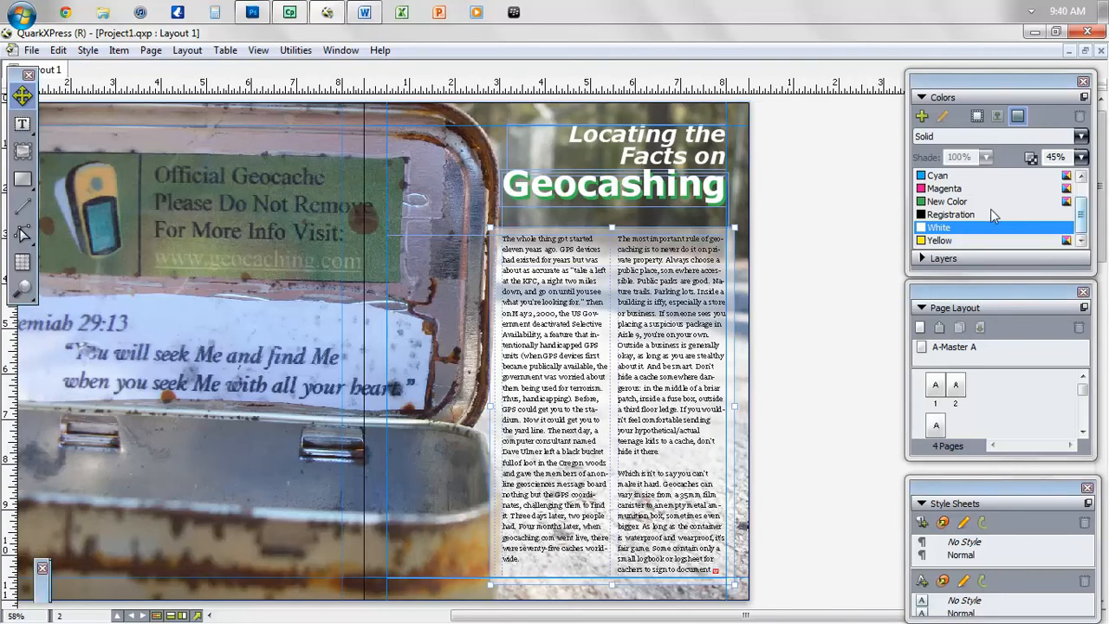
pyautogui.click(841, 287)
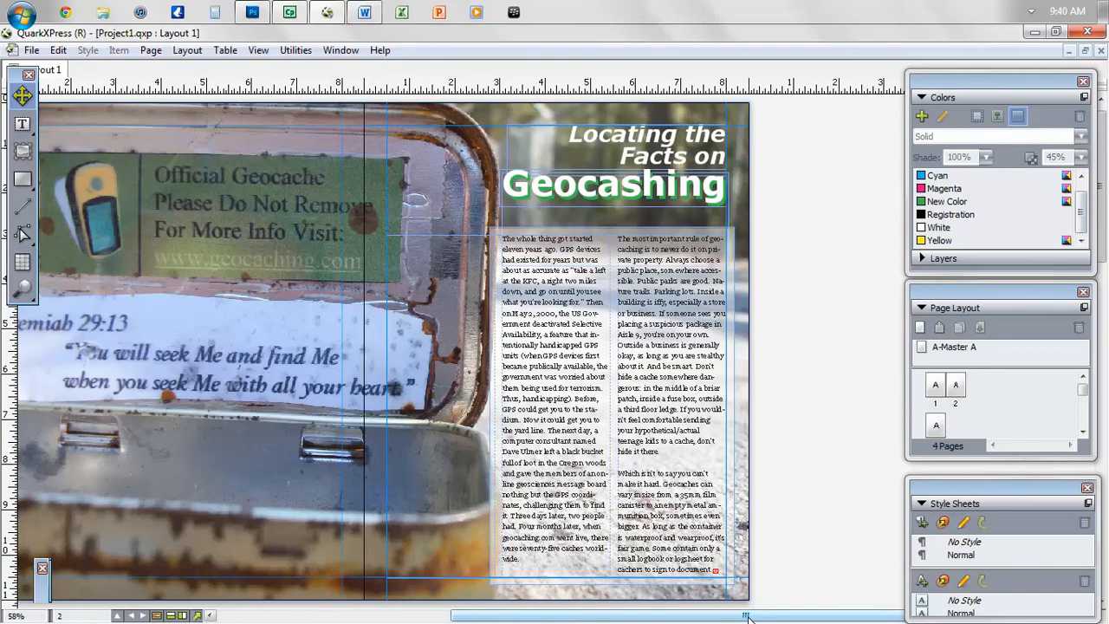
# - Hide guides and move down to page 3
pyautogui.press('F7')
pyautogui.moveTo(747, 617); pyautogui.dragTo(683, 620)
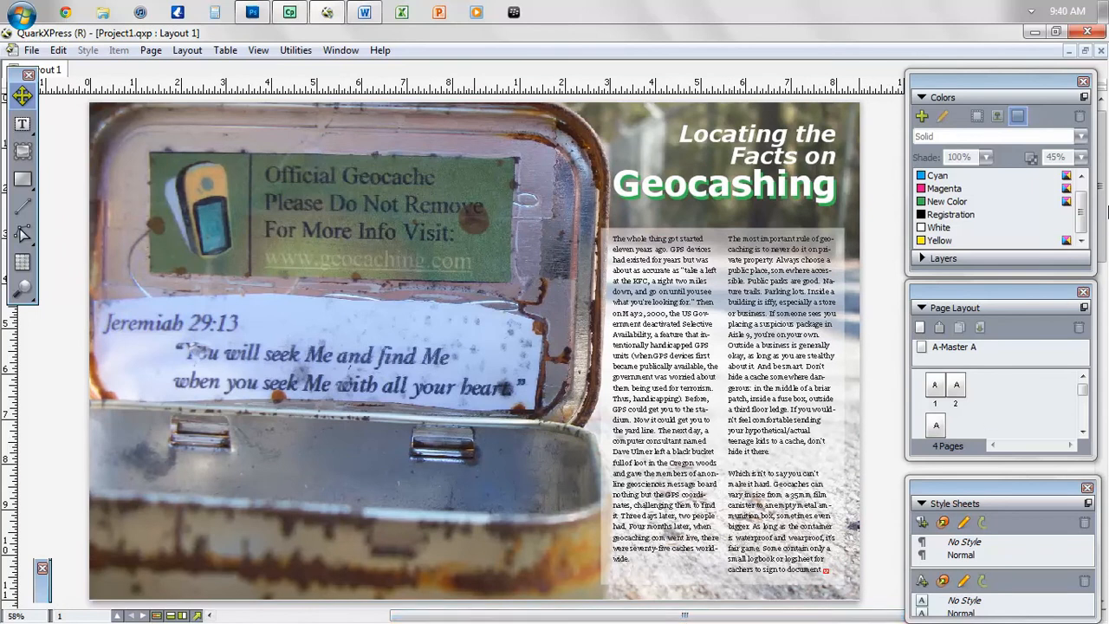
pyautogui.moveTo(1101, 199); pyautogui.dragTo(1105, 321)
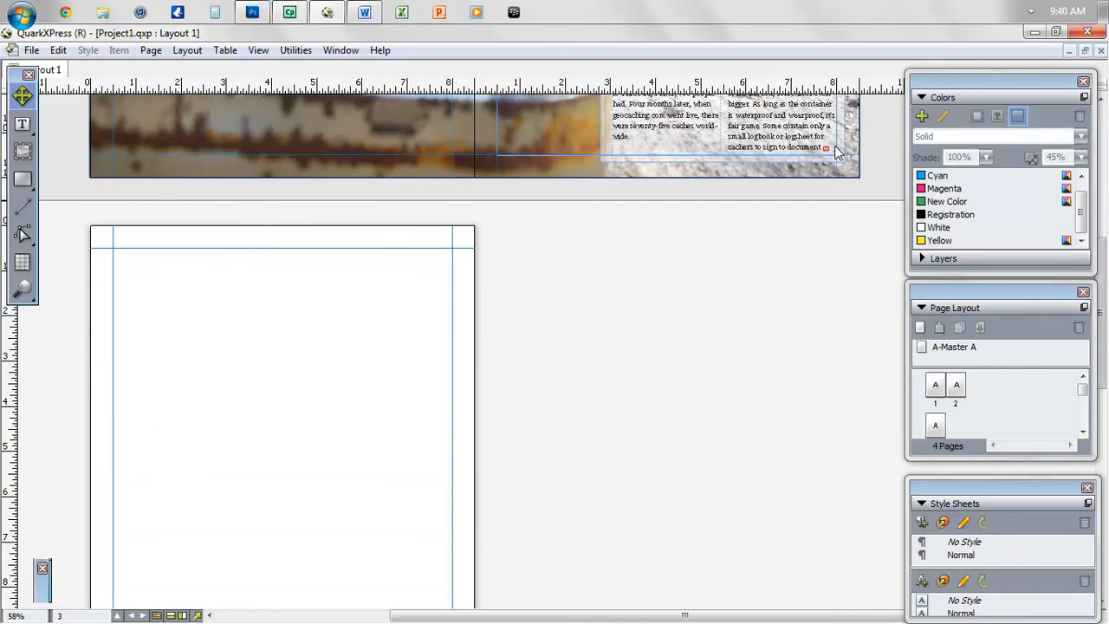
# - Draw a text box across page 3 and link the spread's article box to it
pyautogui.click(23, 124)
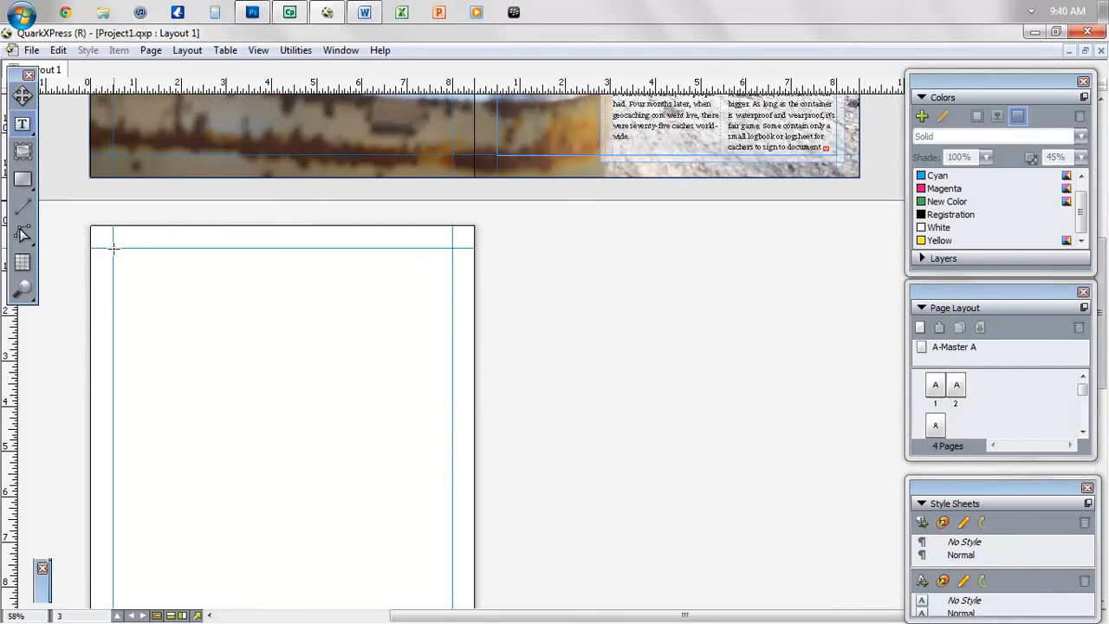
pyautogui.moveTo(114, 249); pyautogui.dragTo(455, 520)
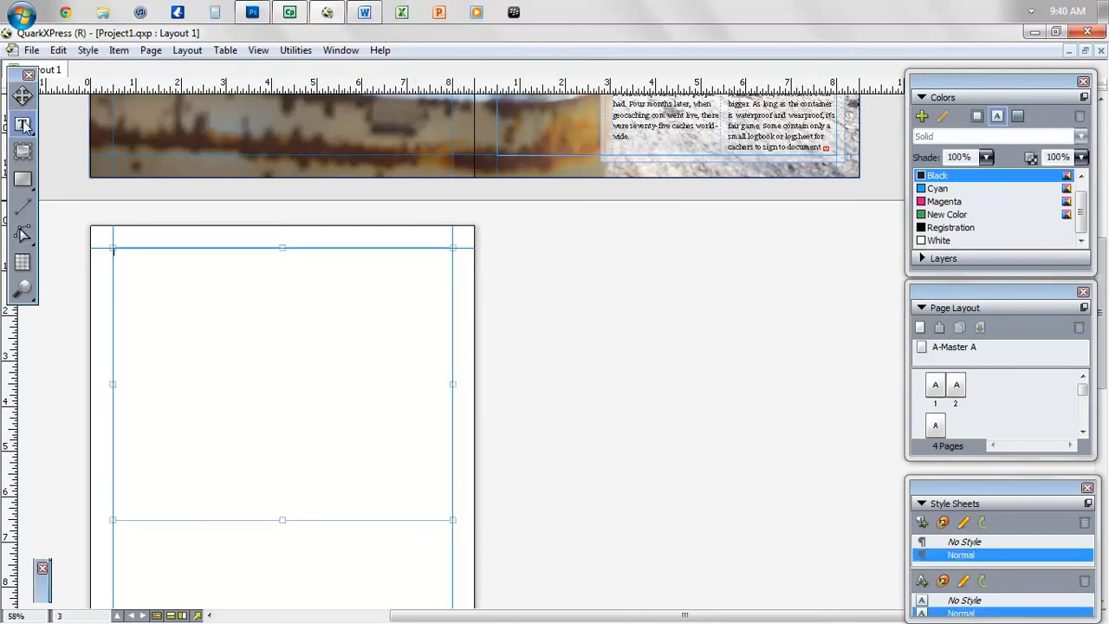
pyautogui.moveTo(23, 124)
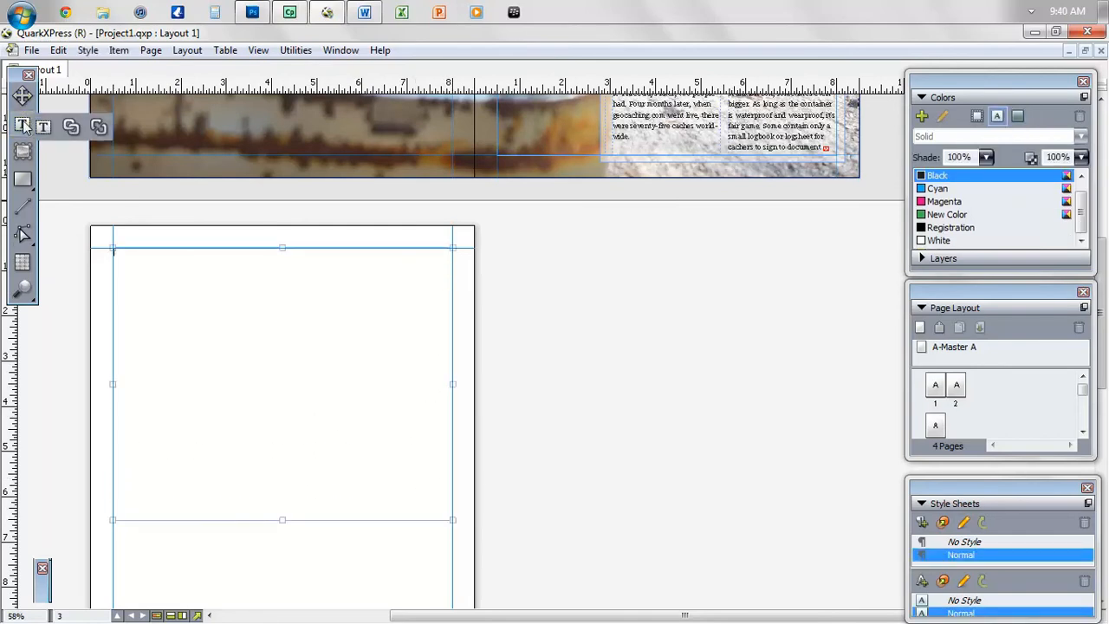
pyautogui.click(71, 128)
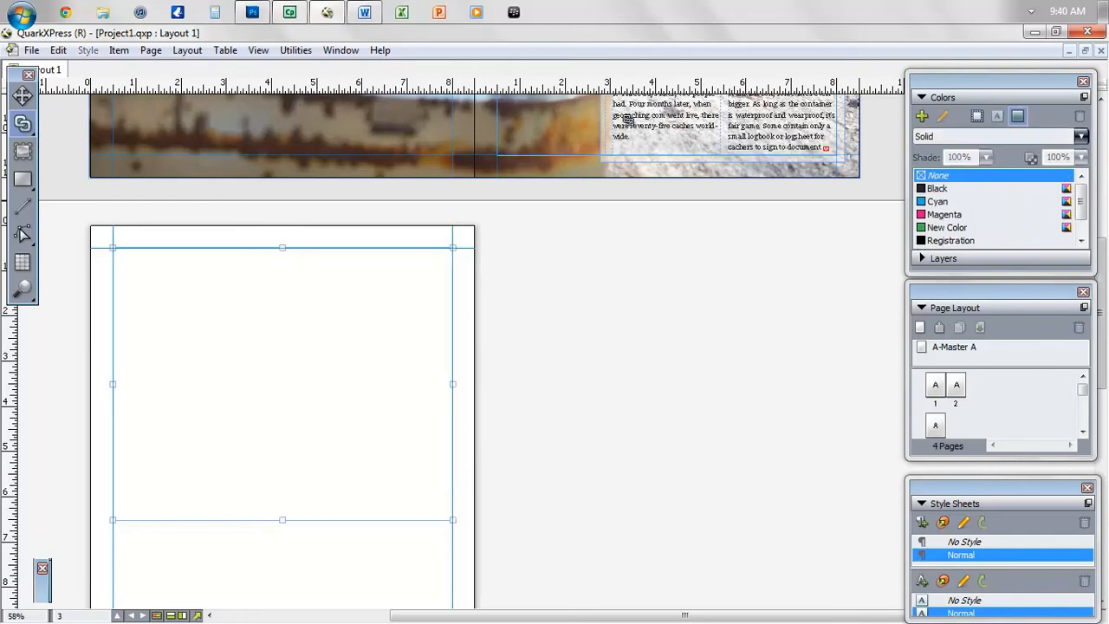
pyautogui.click(654, 132)
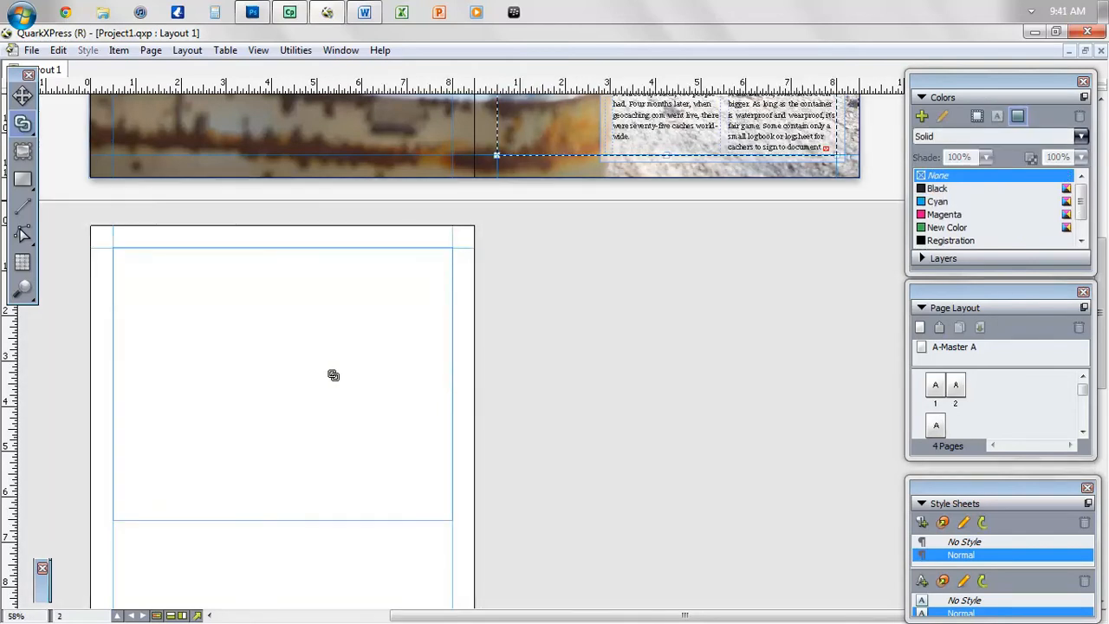
pyautogui.click(332, 376)
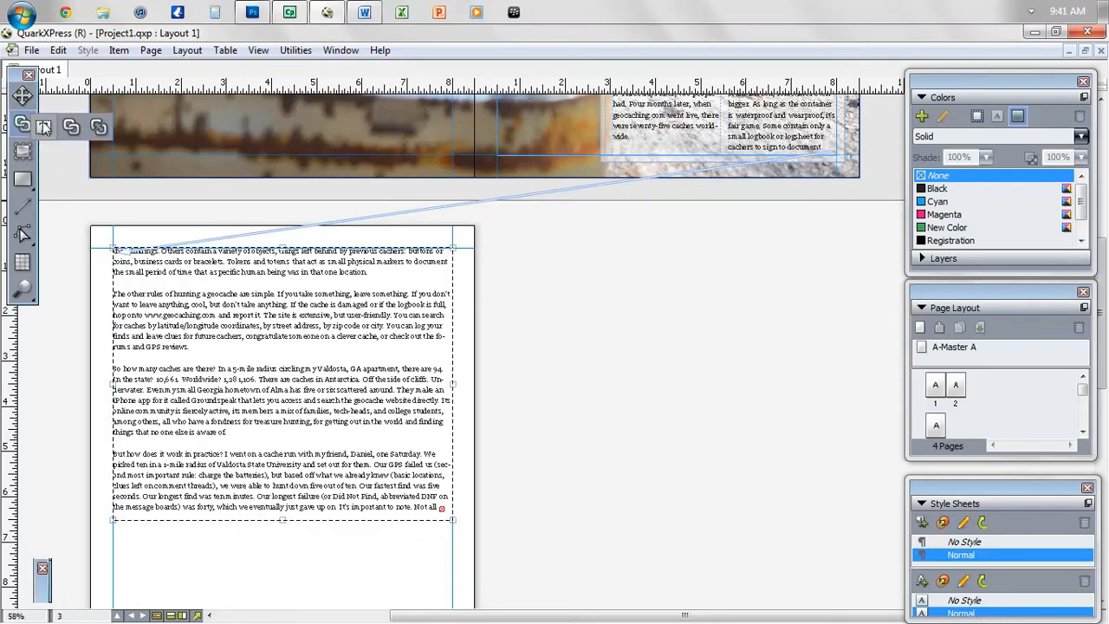
# - Set the page 3 article box to 3 columns in the Measurements palette
pyautogui.moveTo(24, 124); pyautogui.dragTo(49, 128)
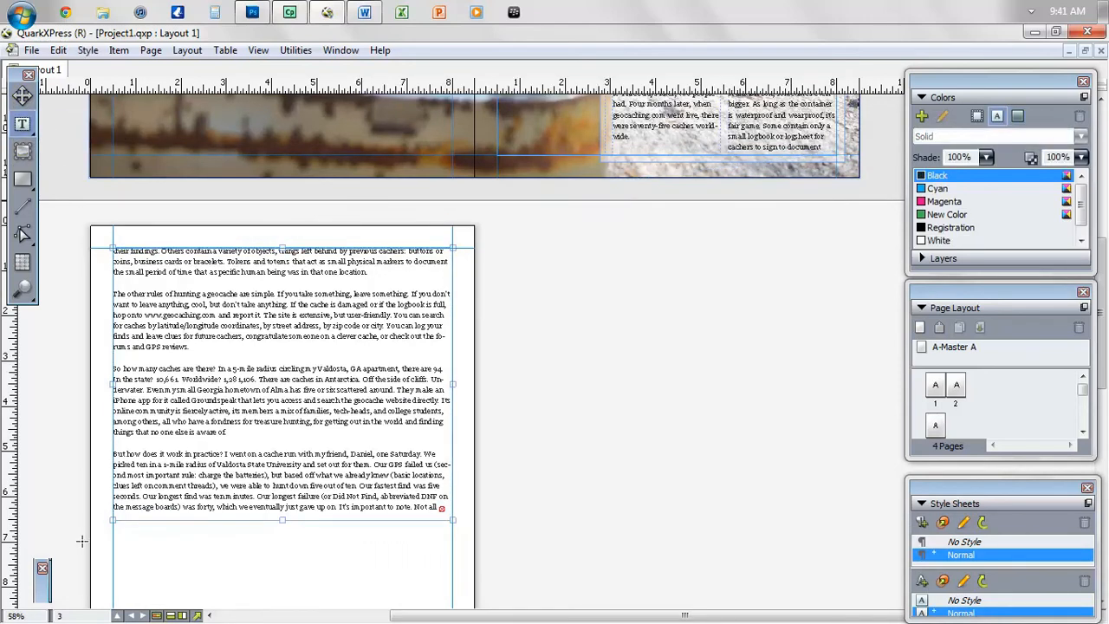
pyautogui.click(47, 593)
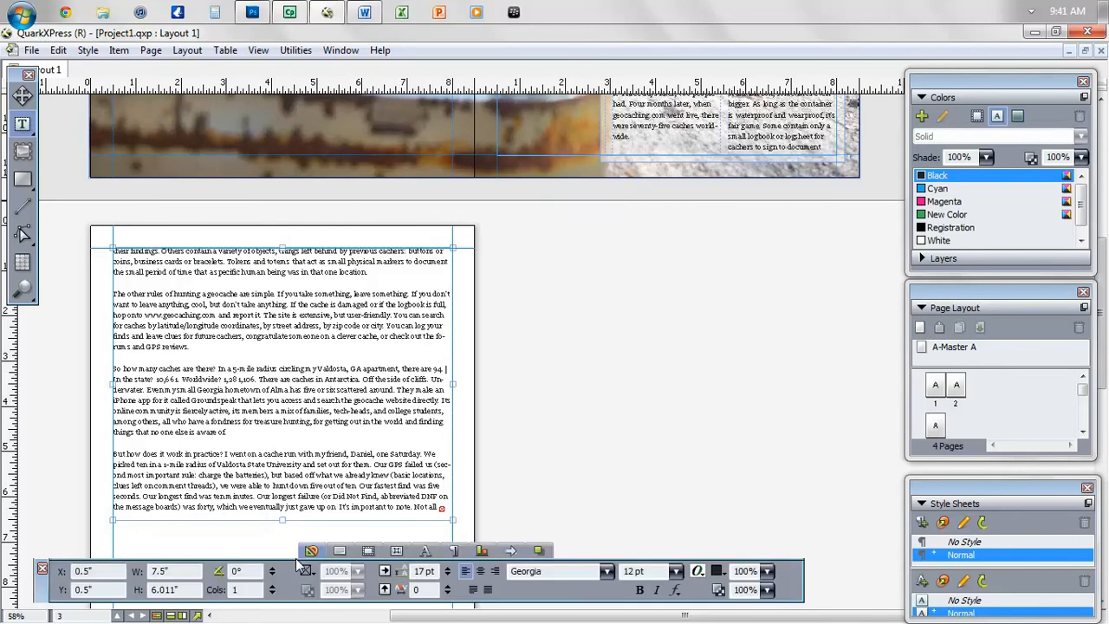
pyautogui.click(272, 586)
pyautogui.click(272, 586)
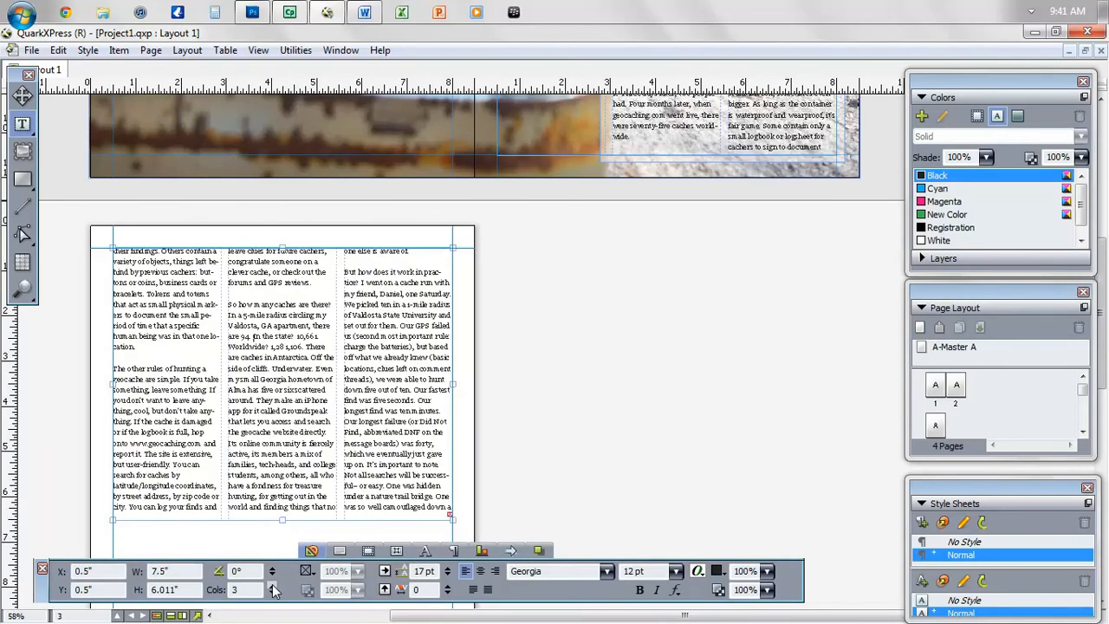
pyautogui.click(38, 589)
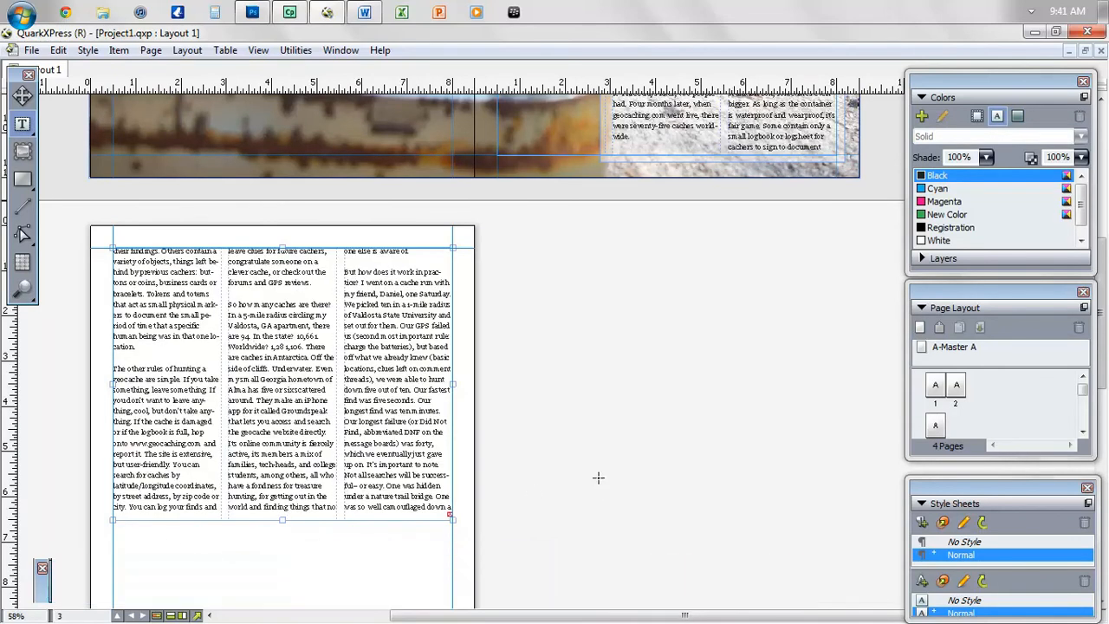
# - Drag the box's bottom edge down near the page's bottom margin
pyautogui.scroll(-5, 1102, 260)
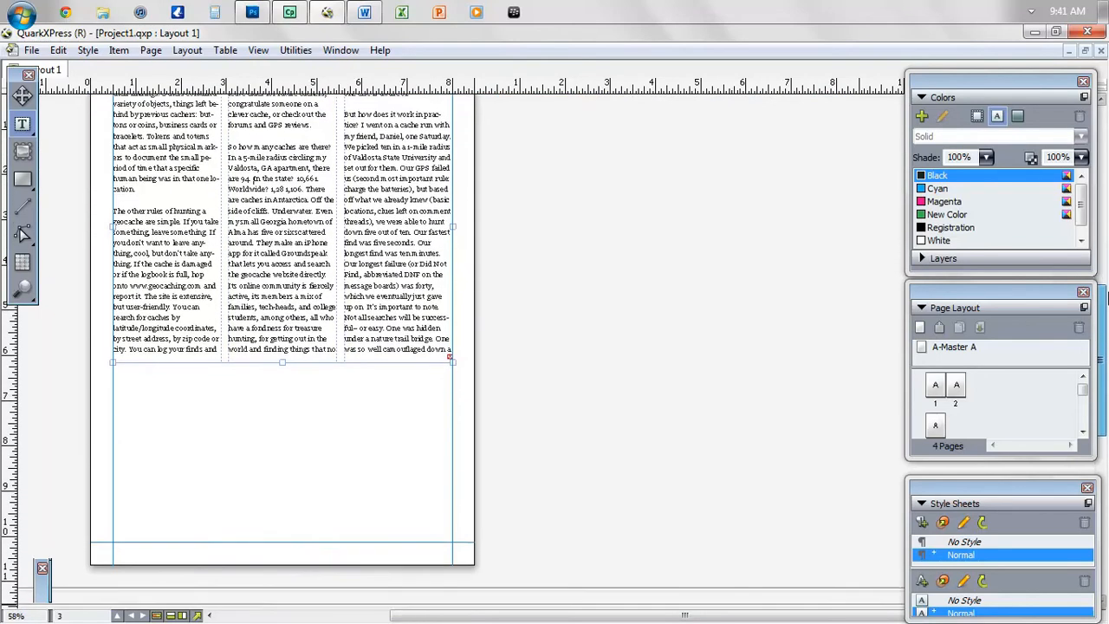
pyautogui.moveTo(284, 376); pyautogui.dragTo(289, 515)
pyautogui.moveTo(290, 526); pyautogui.dragTo(290, 544)
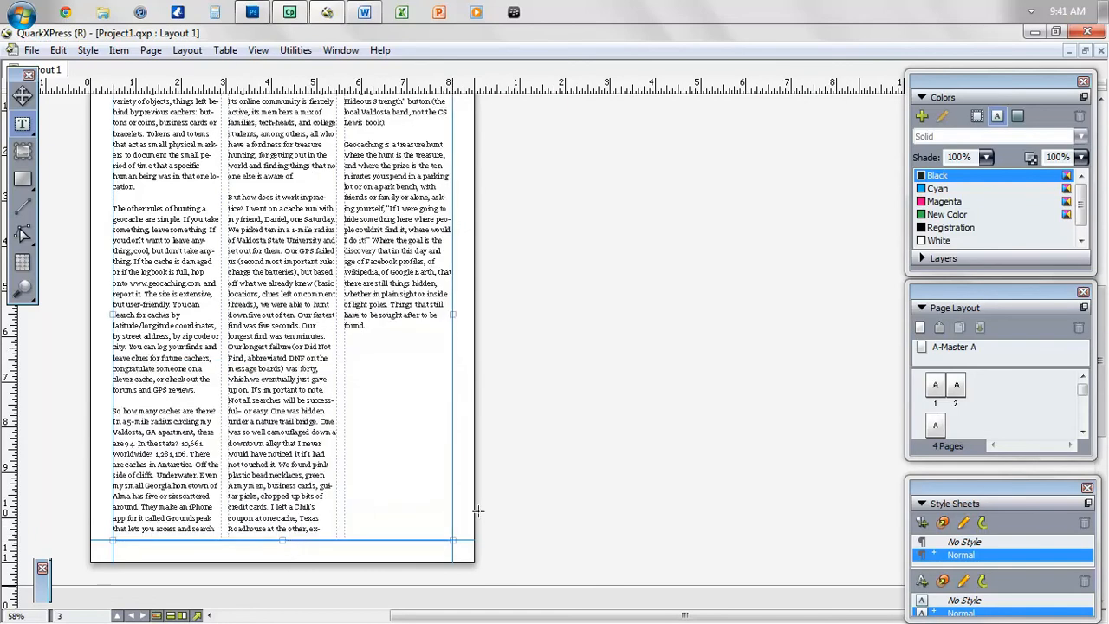
pyautogui.moveTo(1107, 342); pyautogui.dragTo(1104, 327)
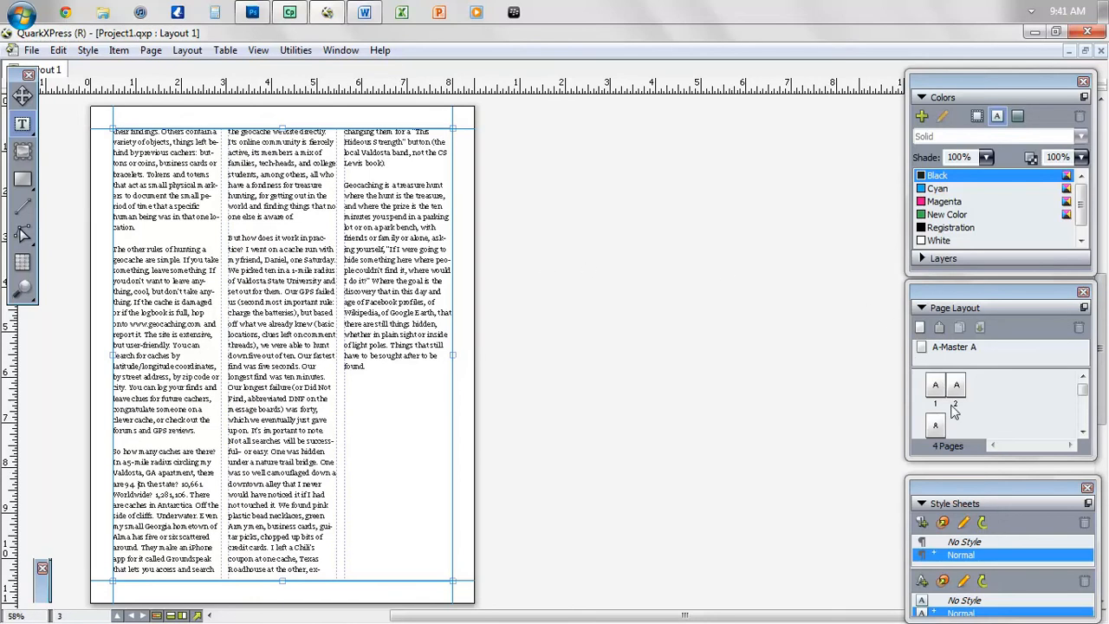
# - Insert a page after page 3, drop the article box's top halfway, and draw a text box atop page 4
pyautogui.rightClick(938, 428)
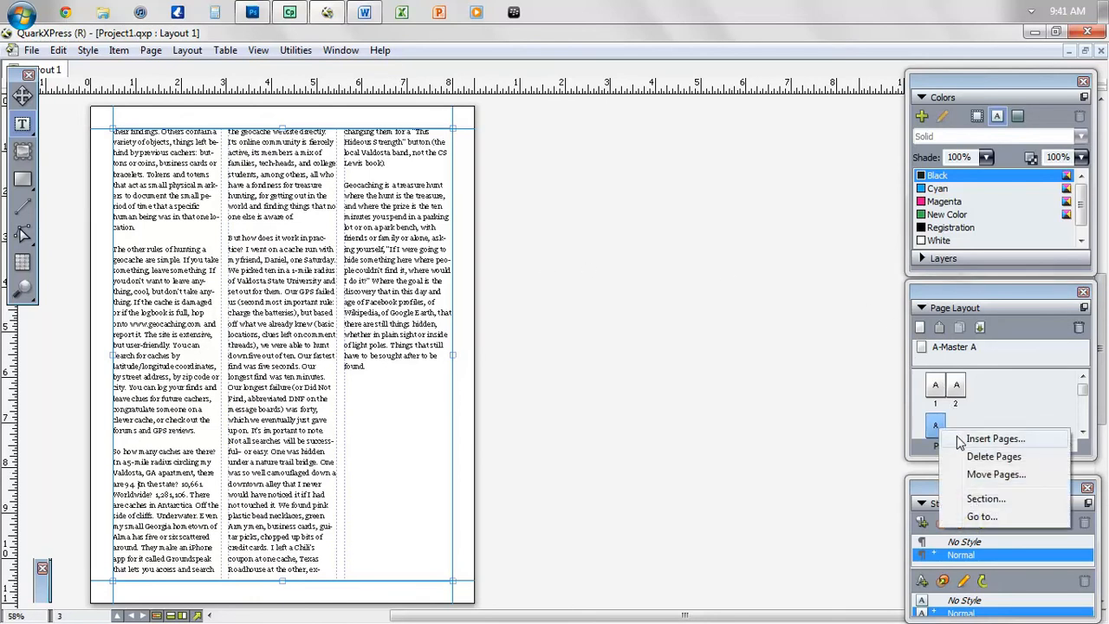
pyautogui.click(988, 438)
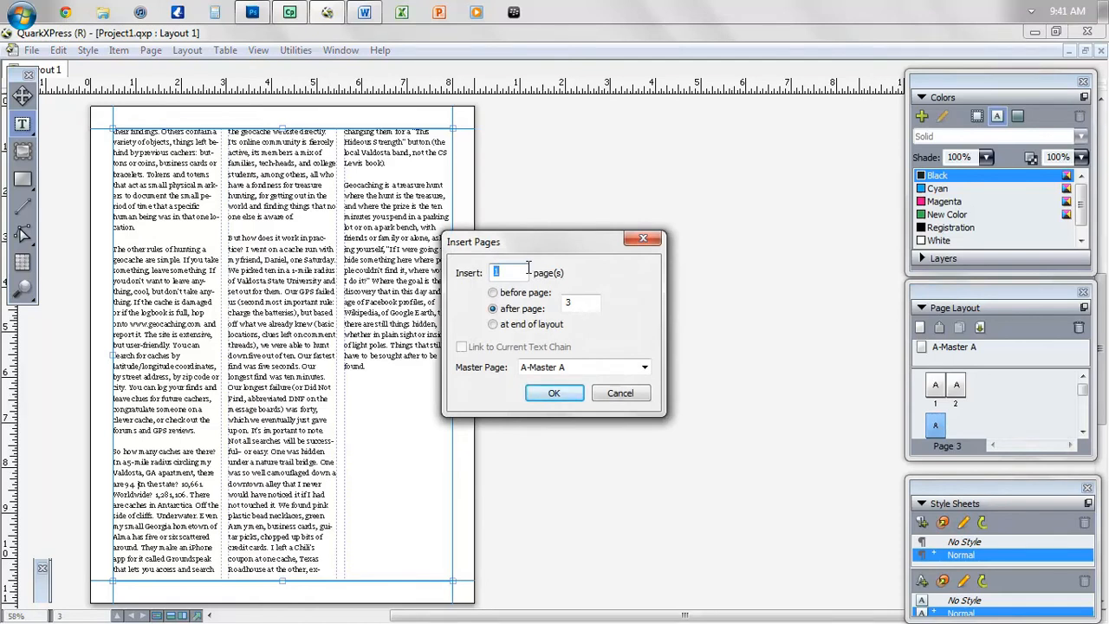
pyautogui.click(554, 392)
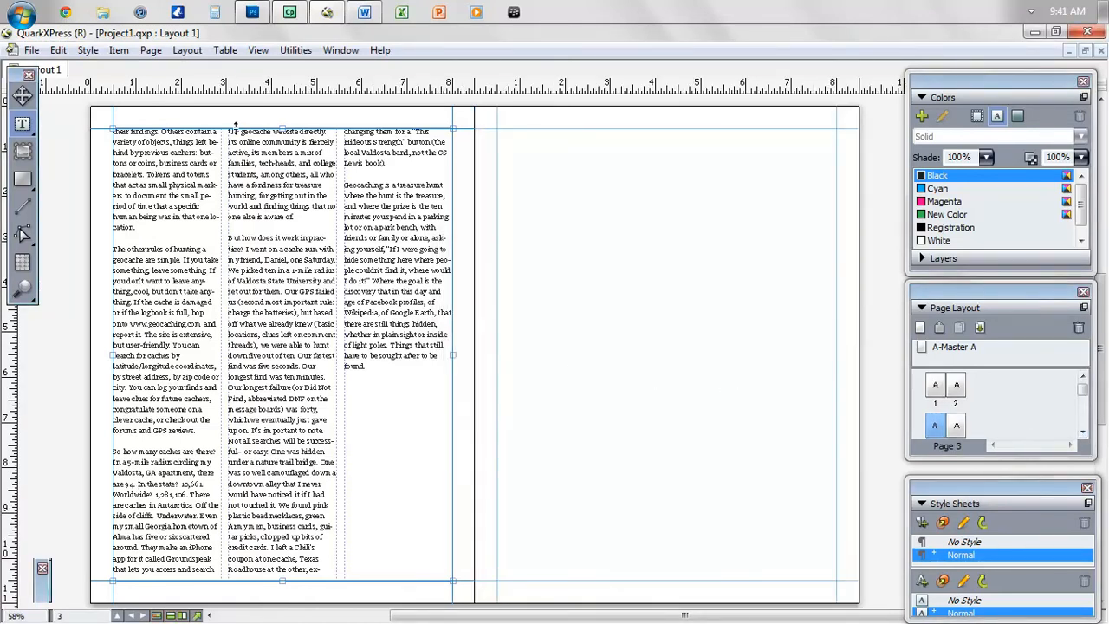
pyautogui.moveTo(279, 161); pyautogui.dragTo(288, 366)
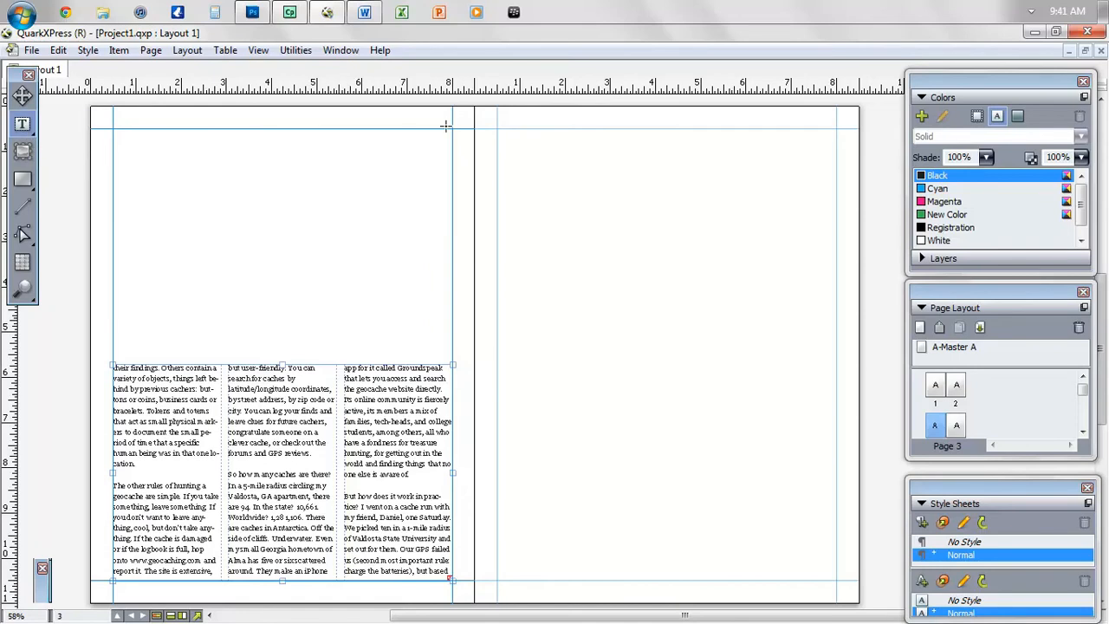
pyautogui.moveTo(496, 127); pyautogui.dragTo(837, 354)
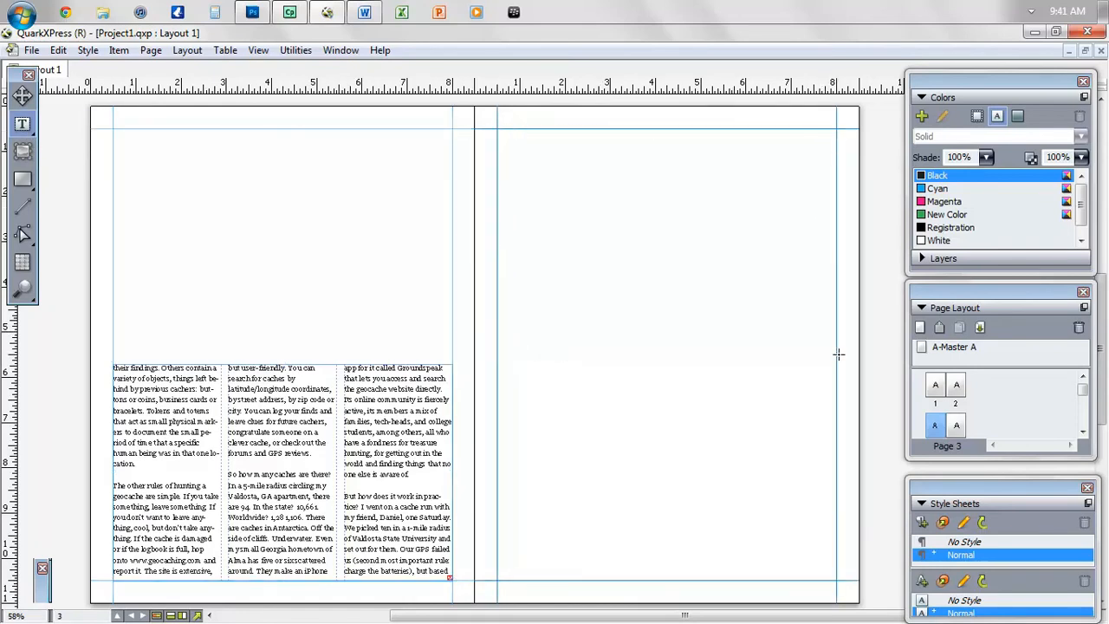
# - Link the page 3 article box to the new page 4 text box
pyautogui.click(26, 136)
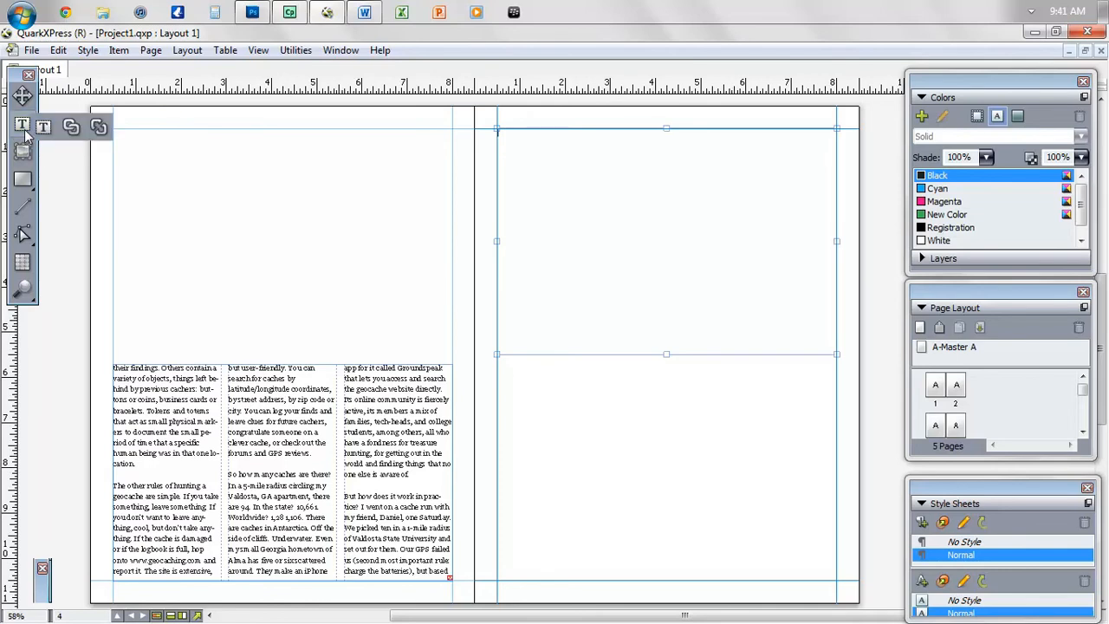
pyautogui.click(71, 129)
pyautogui.click(314, 409)
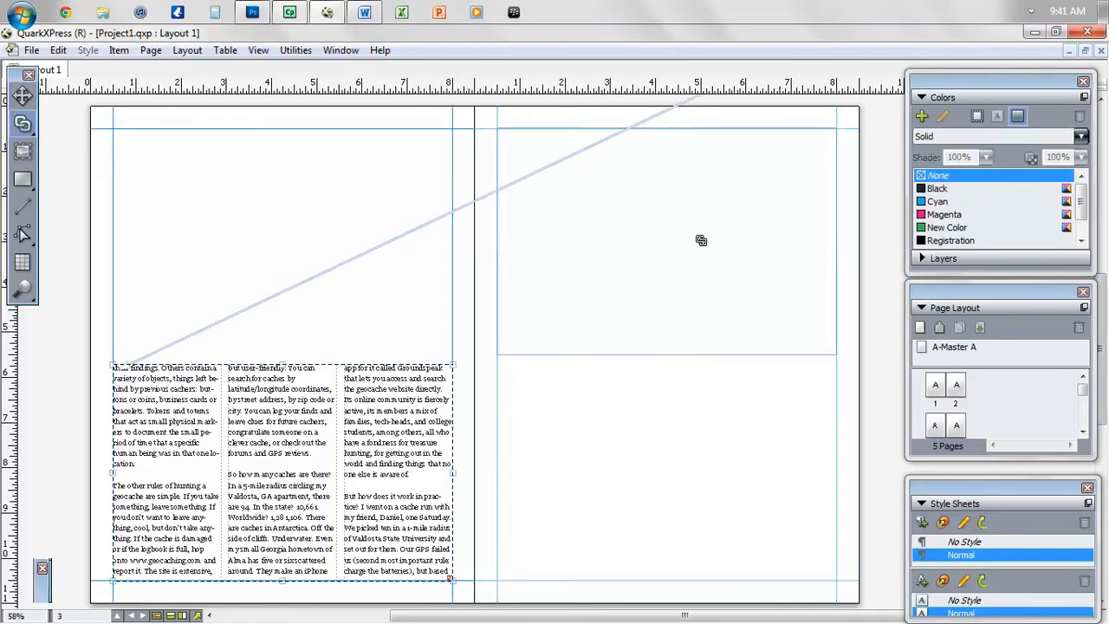
pyautogui.click(700, 240)
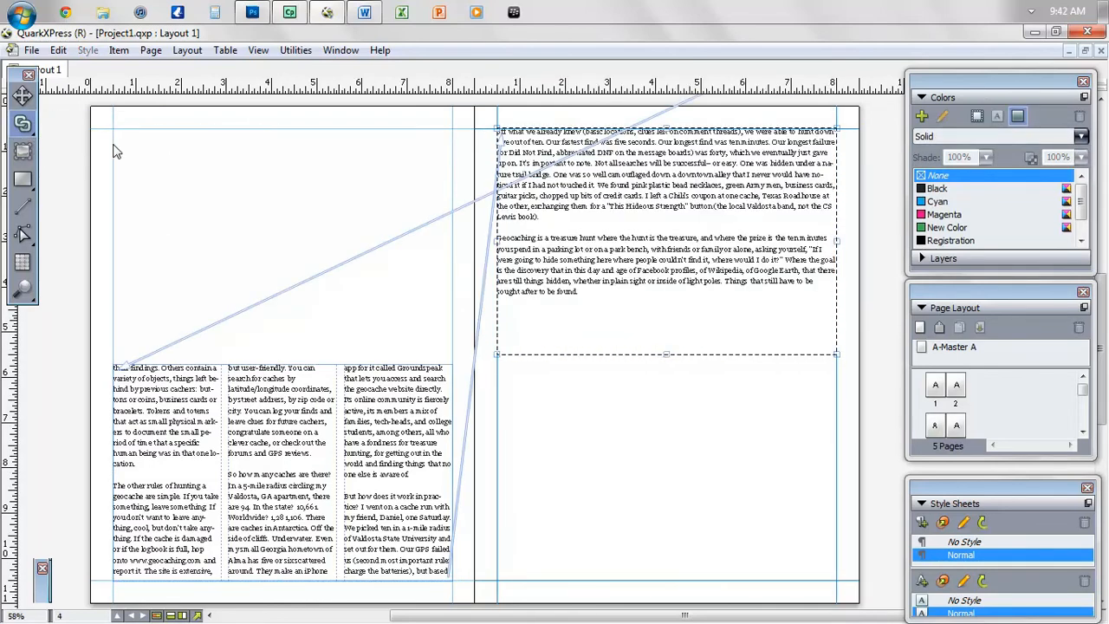
pyautogui.click(23, 124)
pyautogui.click(42, 127)
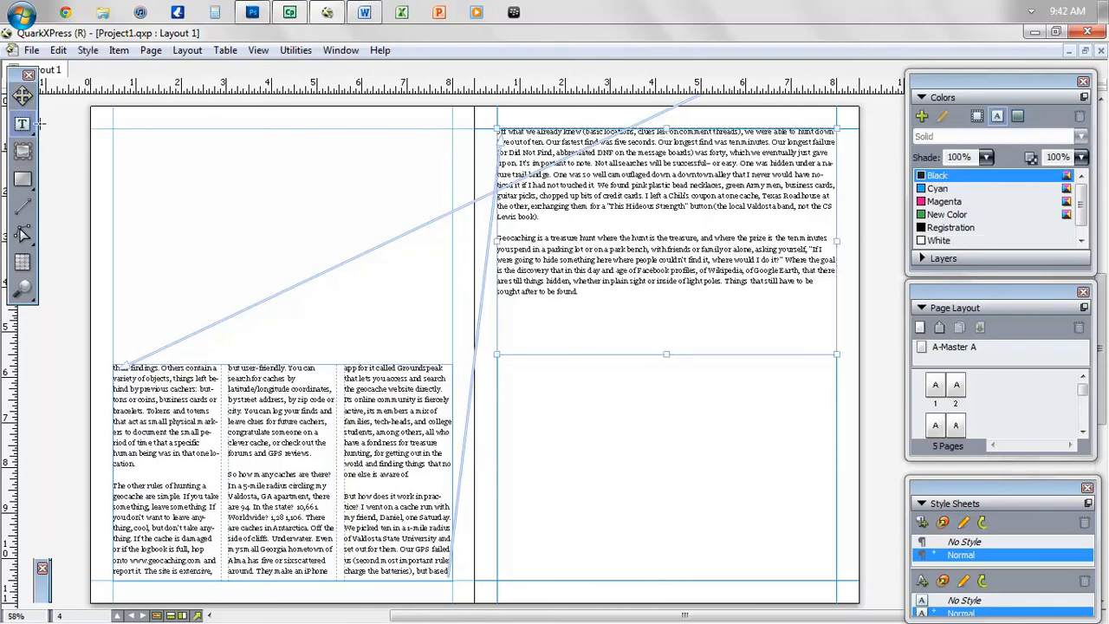
# - Set the page 4 box to 3 columns and drag its bottom edge up
pyautogui.doubleClick(42, 589)
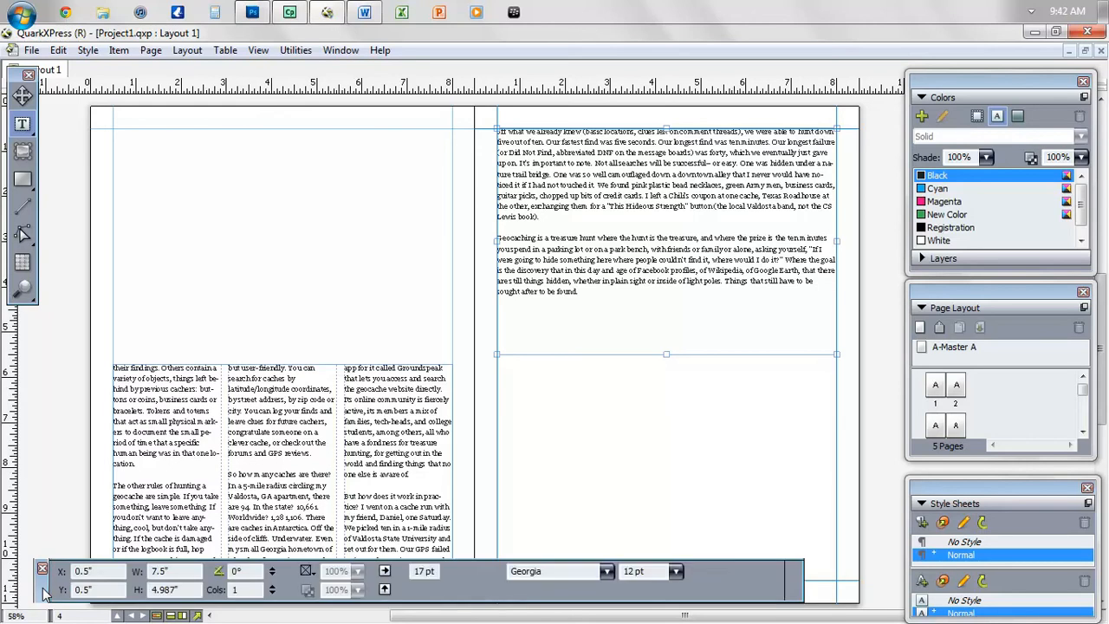
pyautogui.click(272, 586)
pyautogui.click(272, 586)
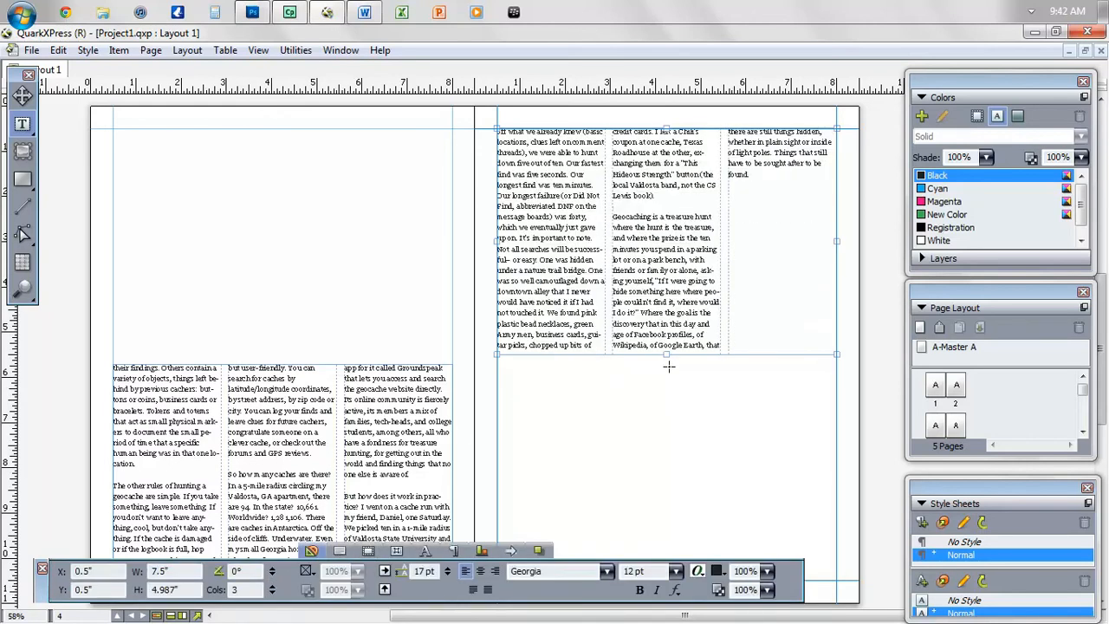
pyautogui.doubleClick(40, 588)
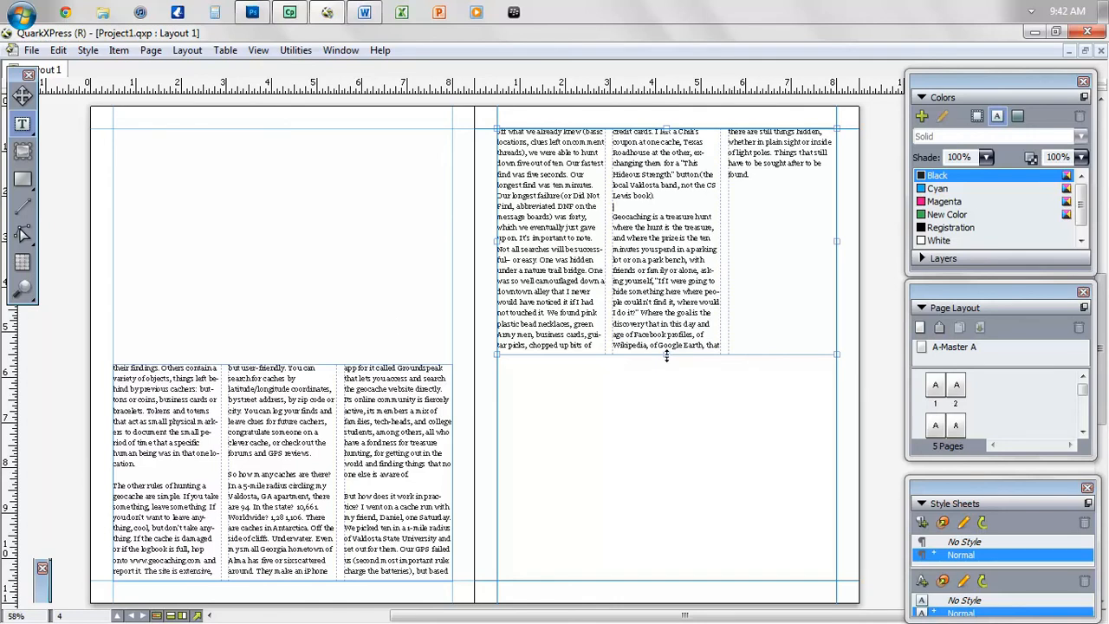
pyautogui.moveTo(667, 351); pyautogui.dragTo(665, 301)
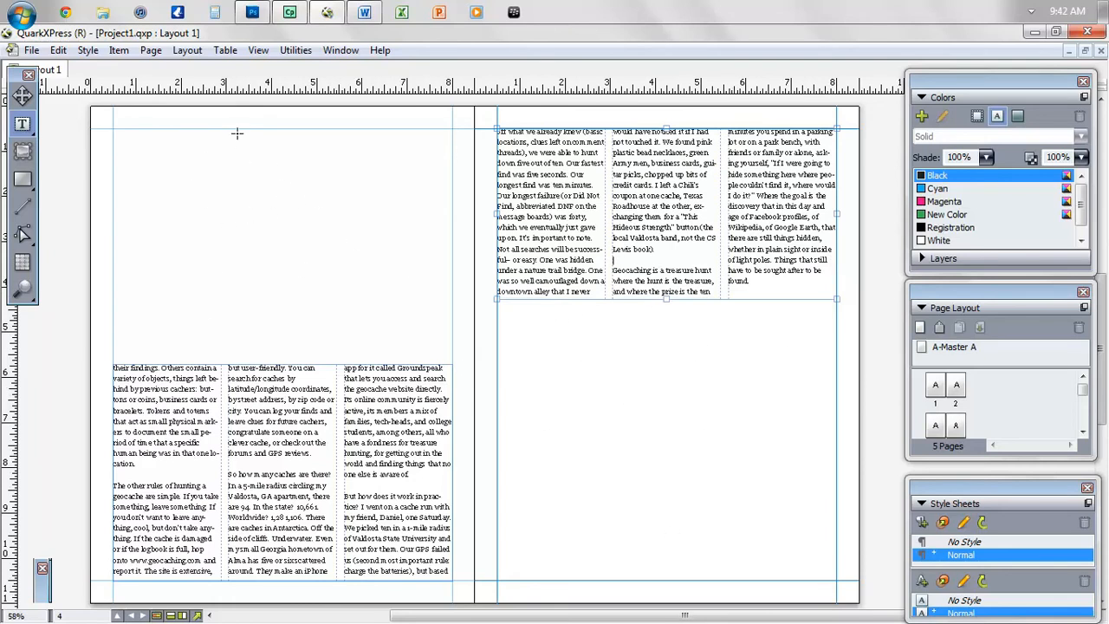
# - Draw a picture box across page 3's top and import the brick-cache photo into it
pyautogui.click(23, 150)
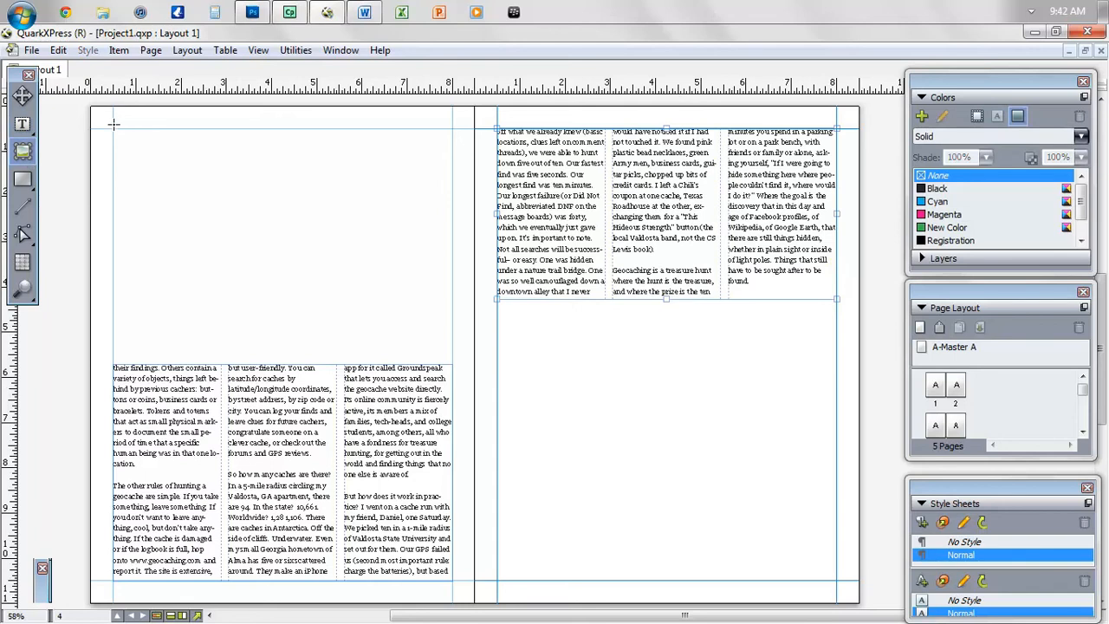
pyautogui.moveTo(112, 127); pyautogui.dragTo(454, 353)
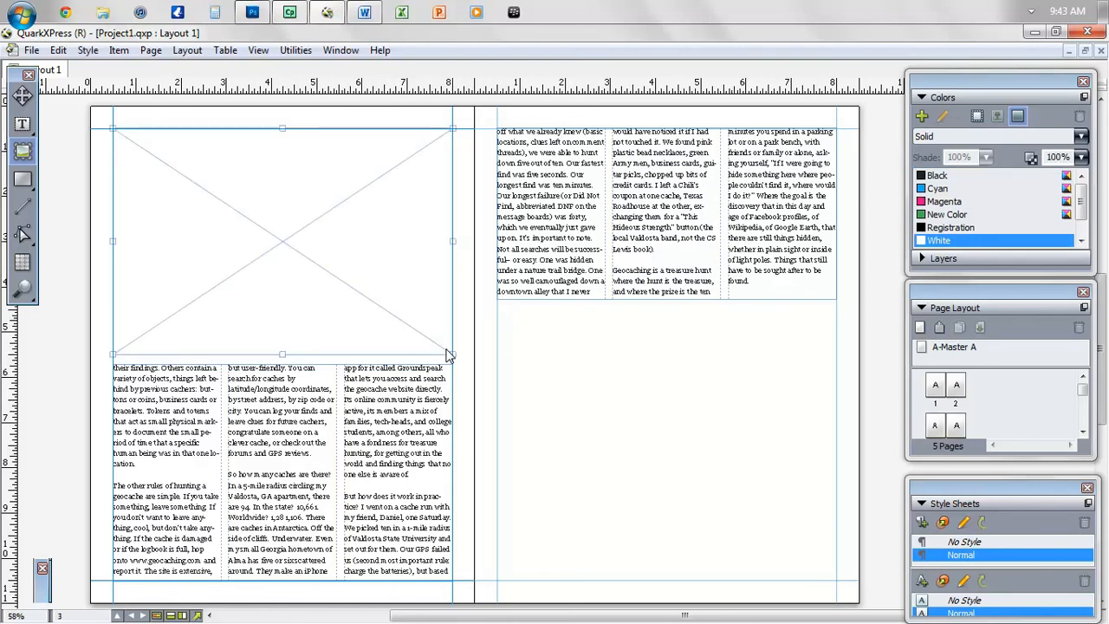
pyautogui.rightClick(362, 230)
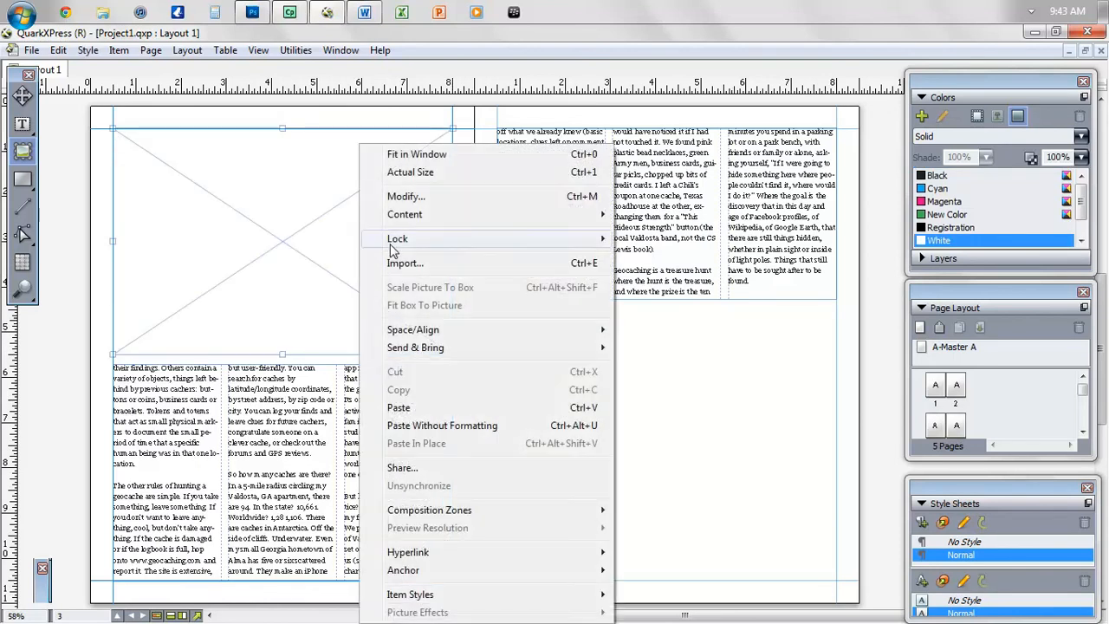
pyautogui.click(404, 265)
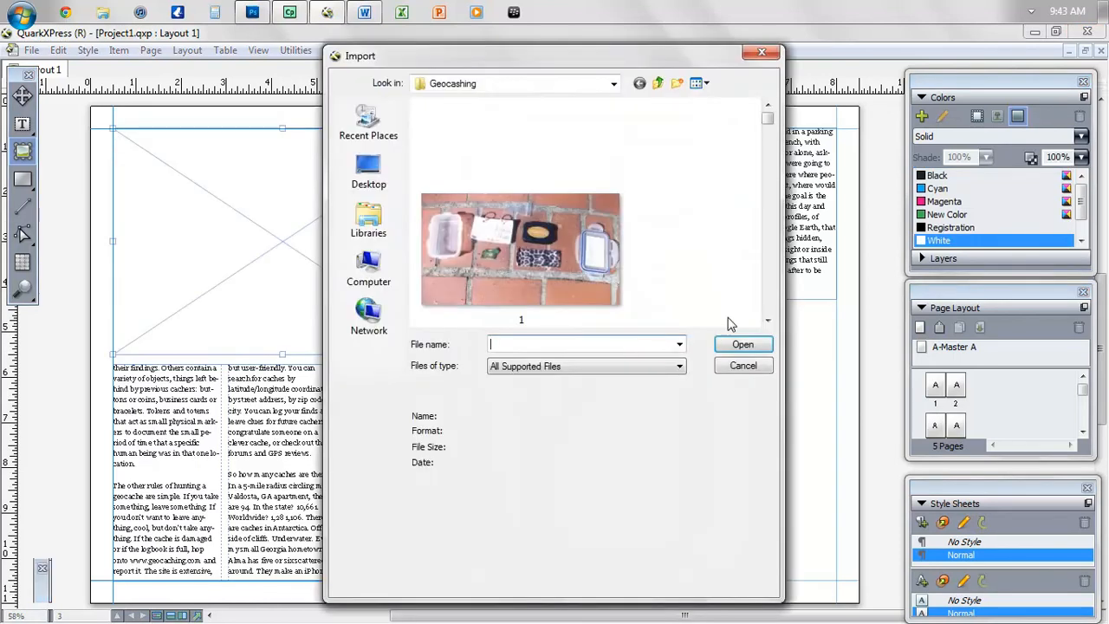
pyautogui.click(536, 267)
pyautogui.doubleClick(535, 267)
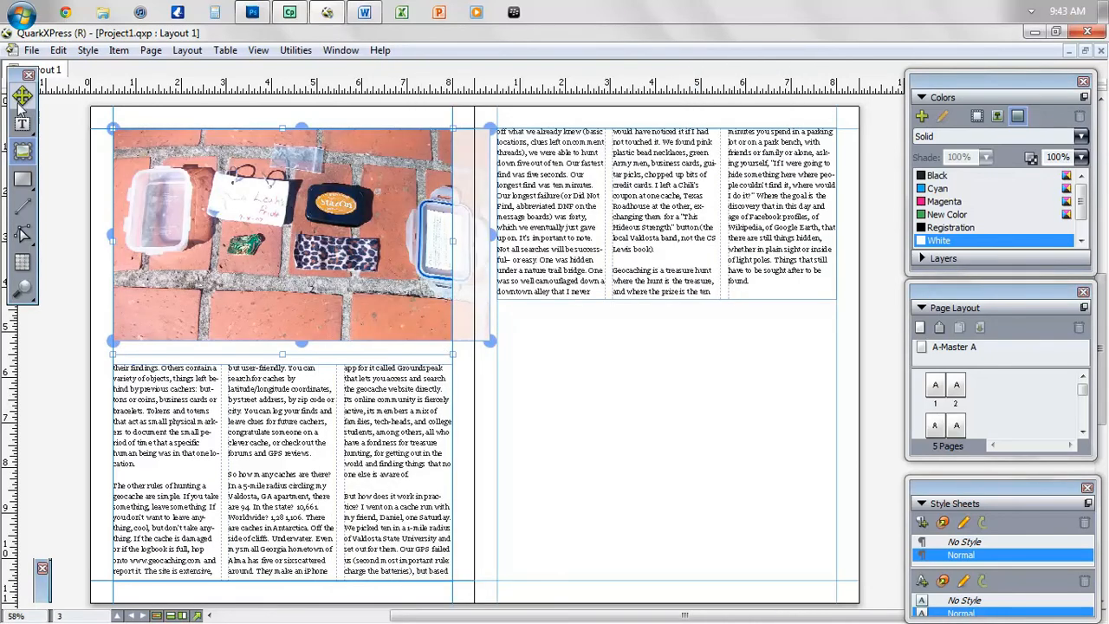
# - Widen the picture box on both sides and scale the photo to the box (101.4%)
pyautogui.click(22, 97)
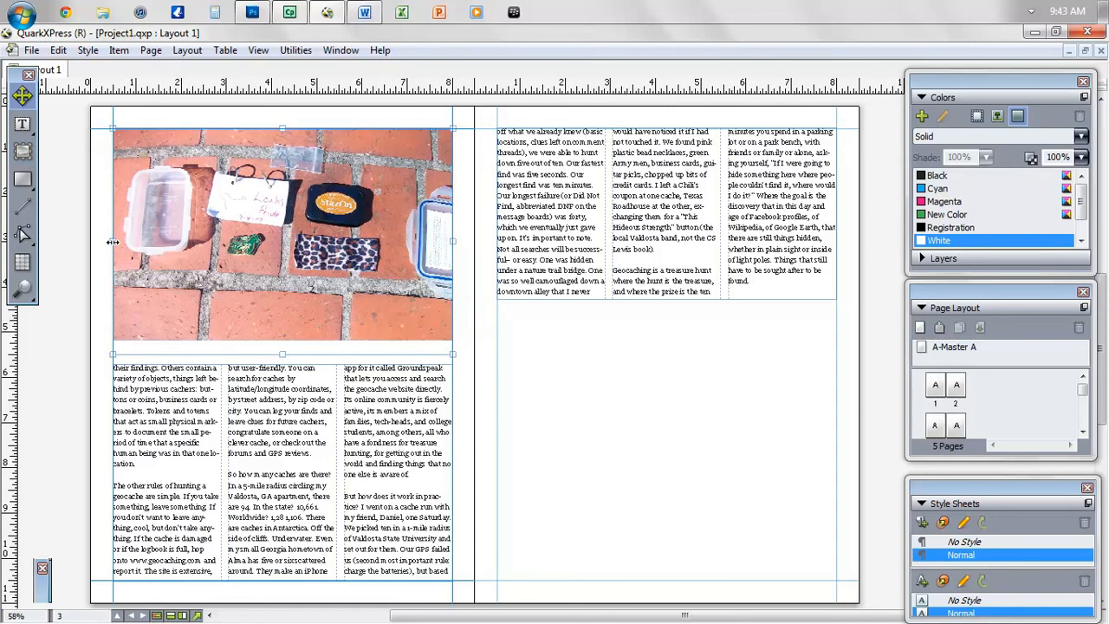
pyautogui.moveTo(112, 242); pyautogui.dragTo(90, 241)
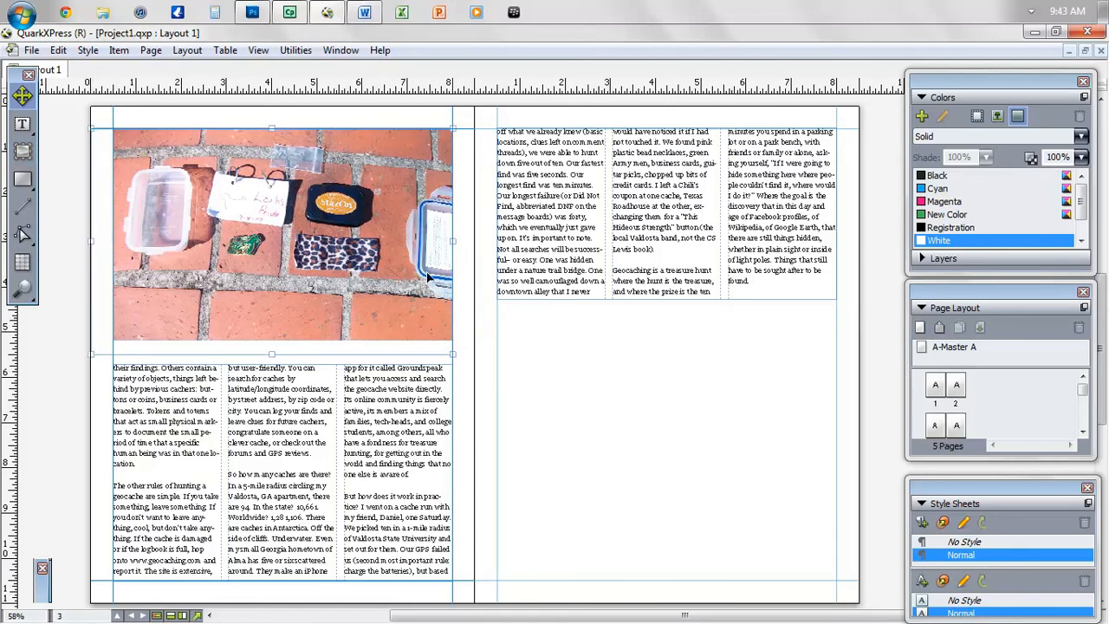
pyautogui.moveTo(451, 241); pyautogui.dragTo(472, 247)
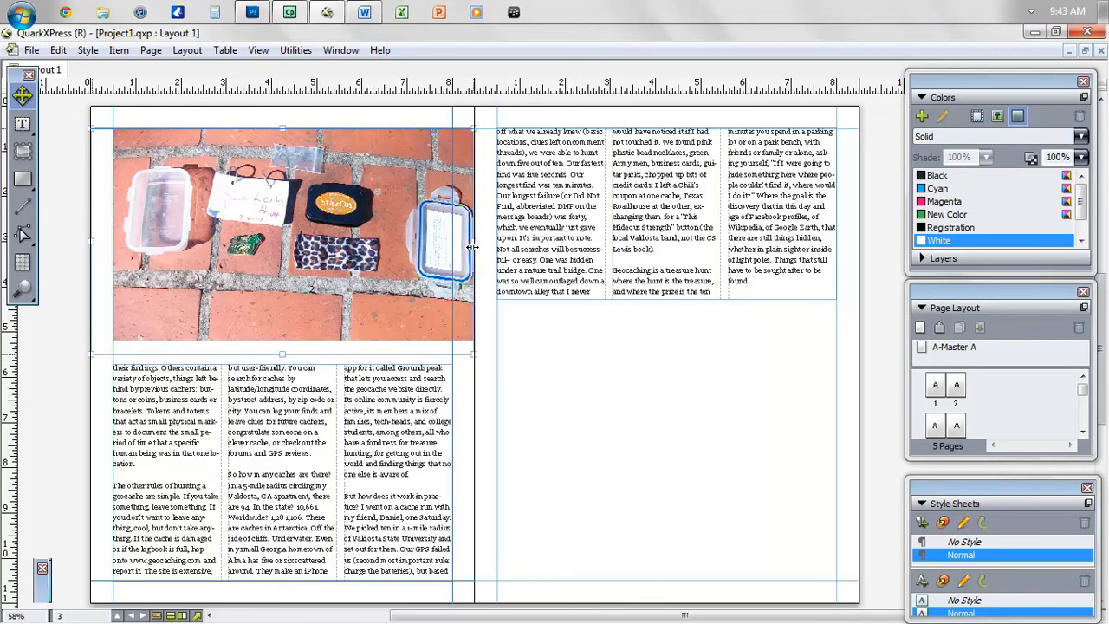
pyautogui.doubleClick(275, 235)
pyautogui.moveTo(276, 234); pyautogui.dragTo(254, 234)
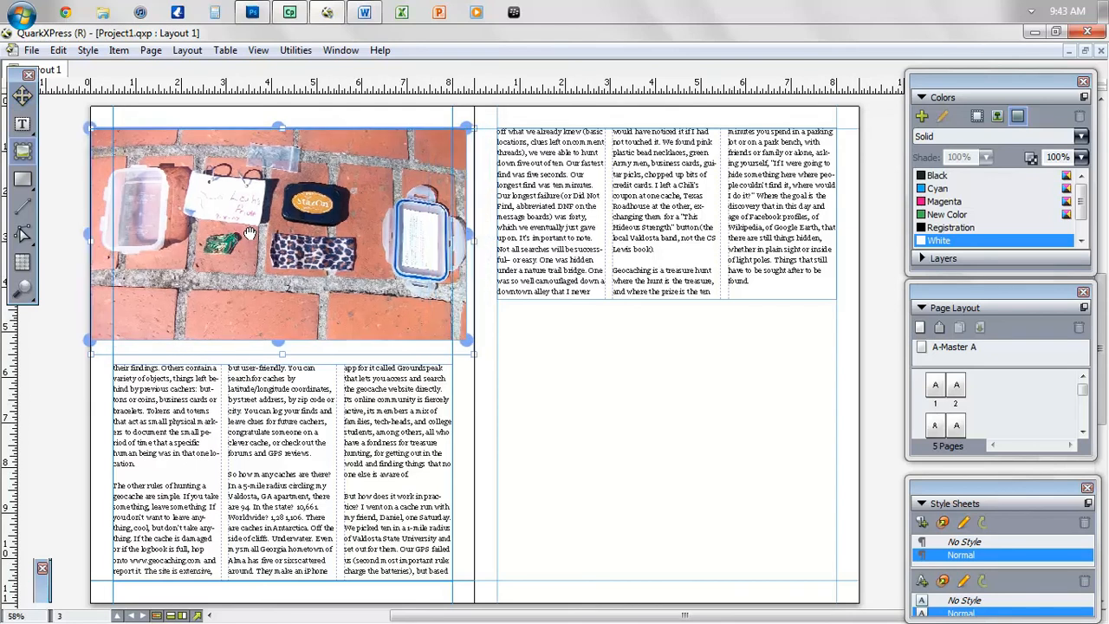
pyautogui.rightClick(254, 233)
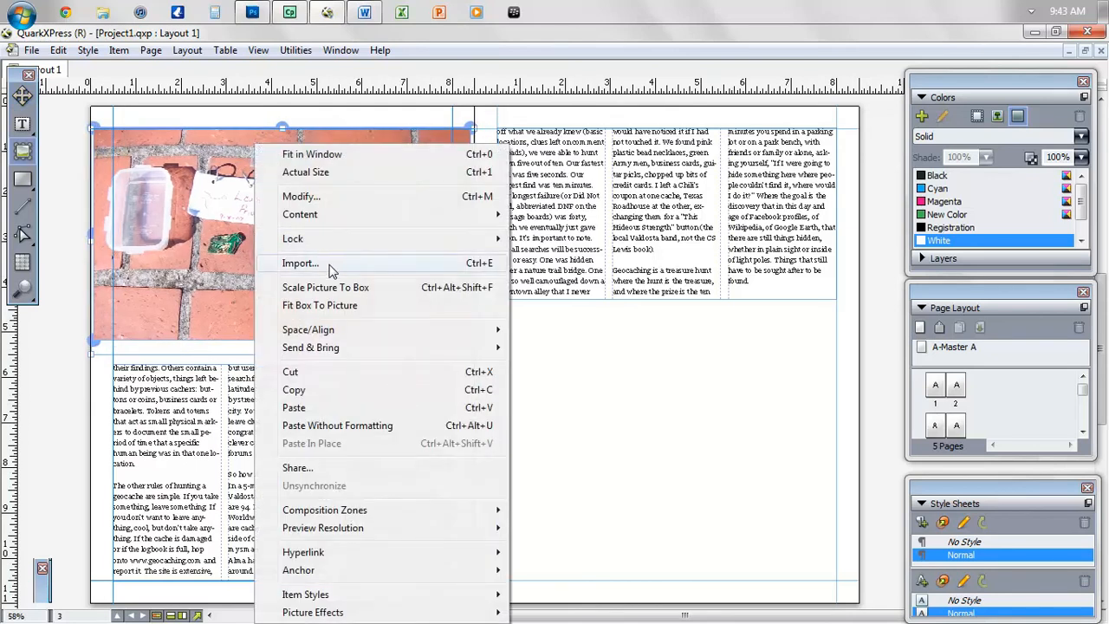
pyautogui.click(344, 294)
pyautogui.rightClick(284, 264)
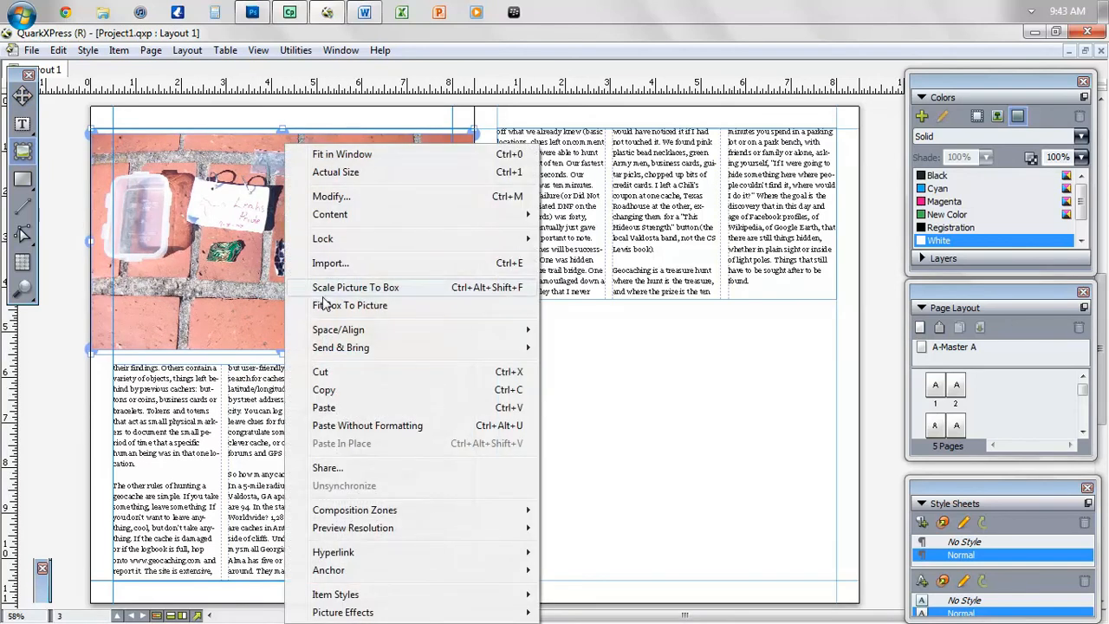
pyautogui.click(322, 290)
pyautogui.click(23, 96)
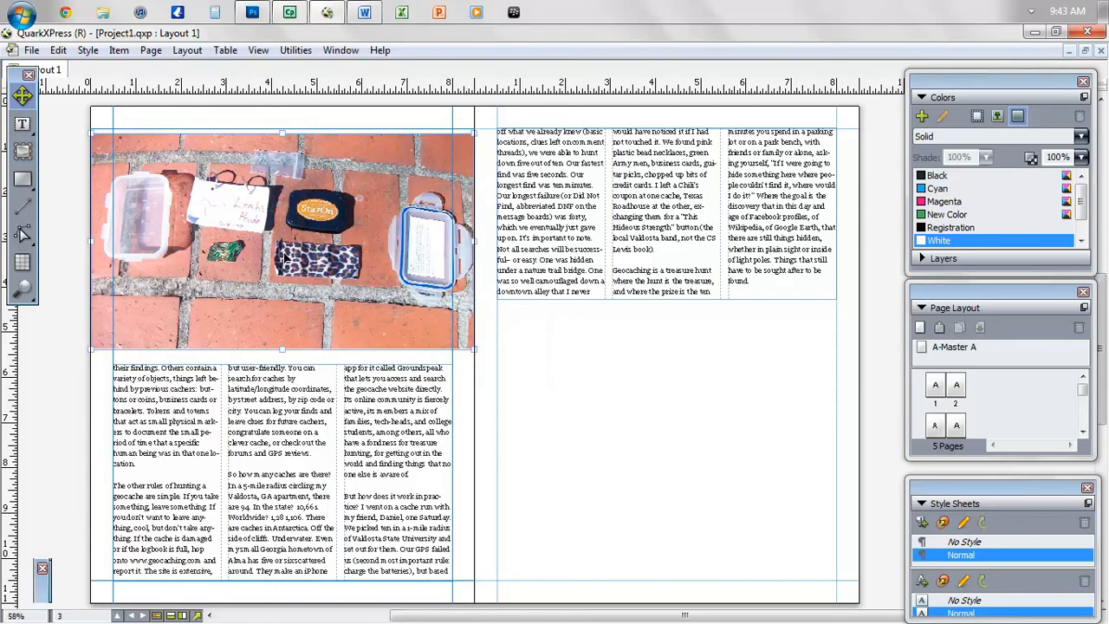
pyautogui.click(43, 593)
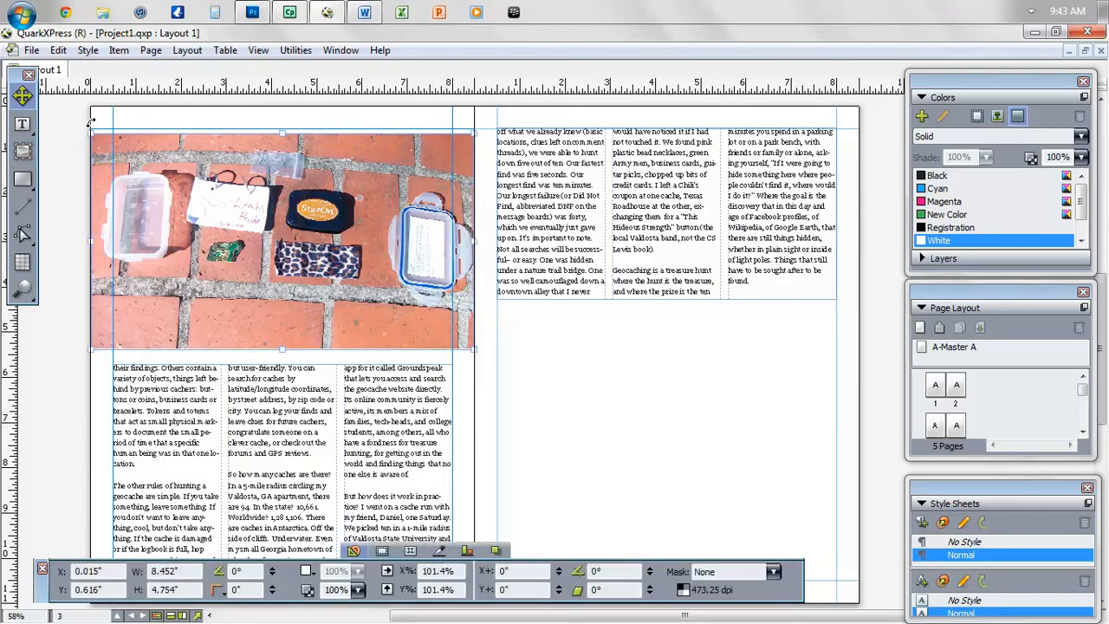
# - Align the photo box to the page's left and top edges, relative to the page
pyautogui.click(467, 552)
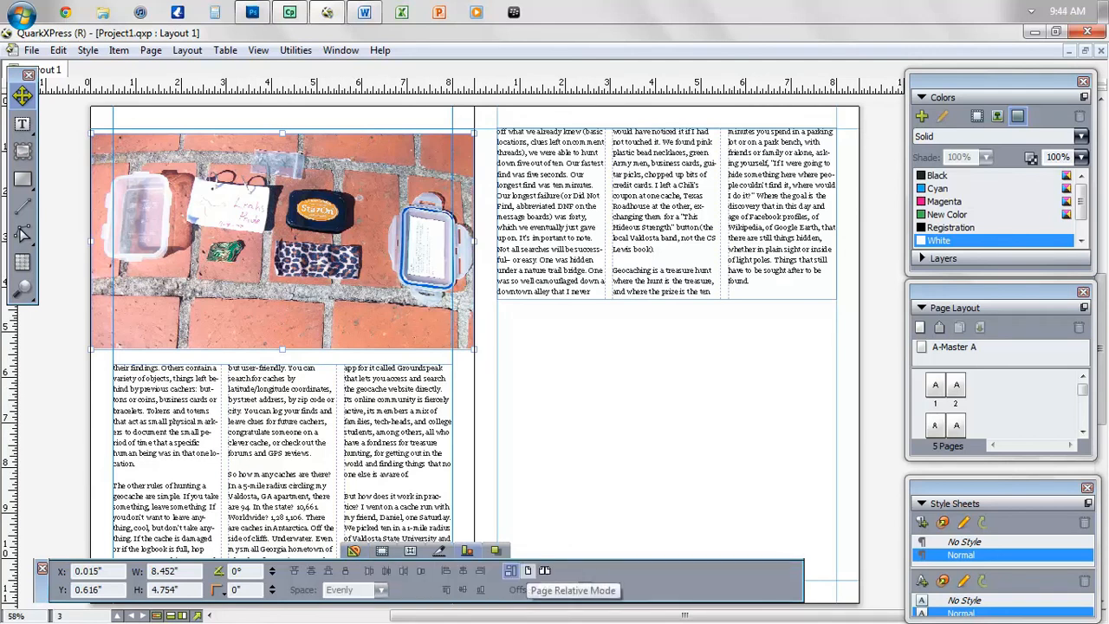
pyautogui.click(527, 570)
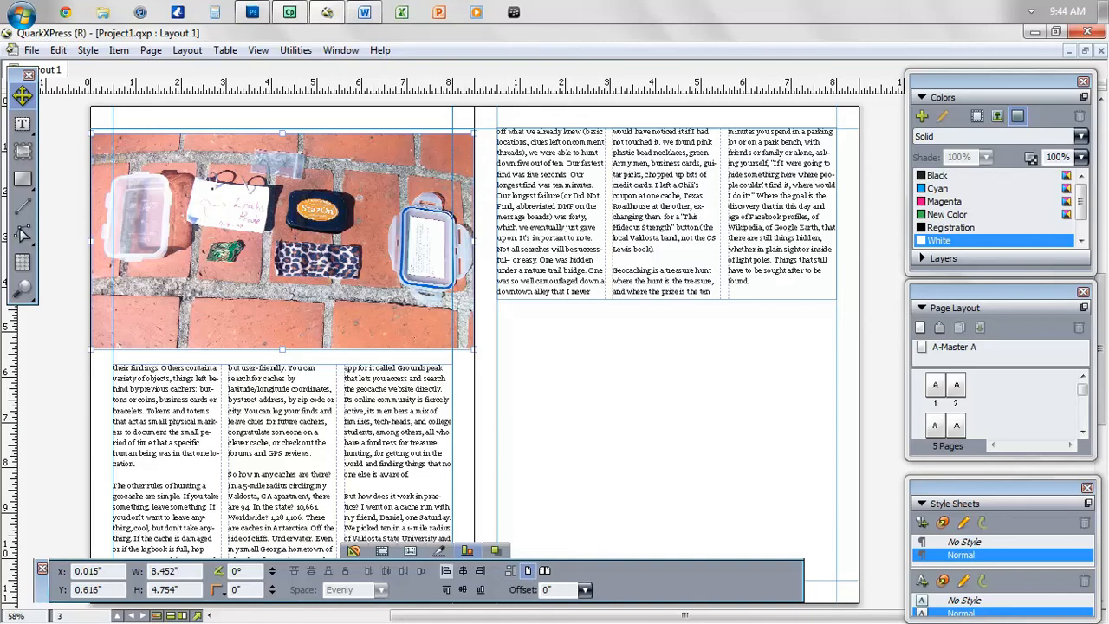
pyautogui.click(445, 588)
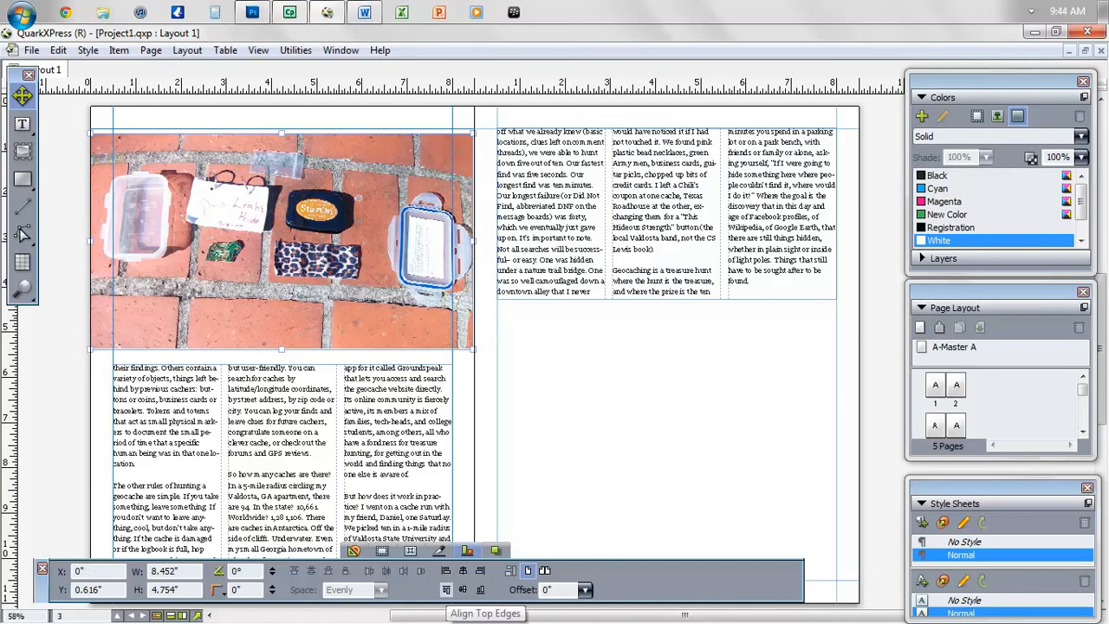
pyautogui.click(462, 589)
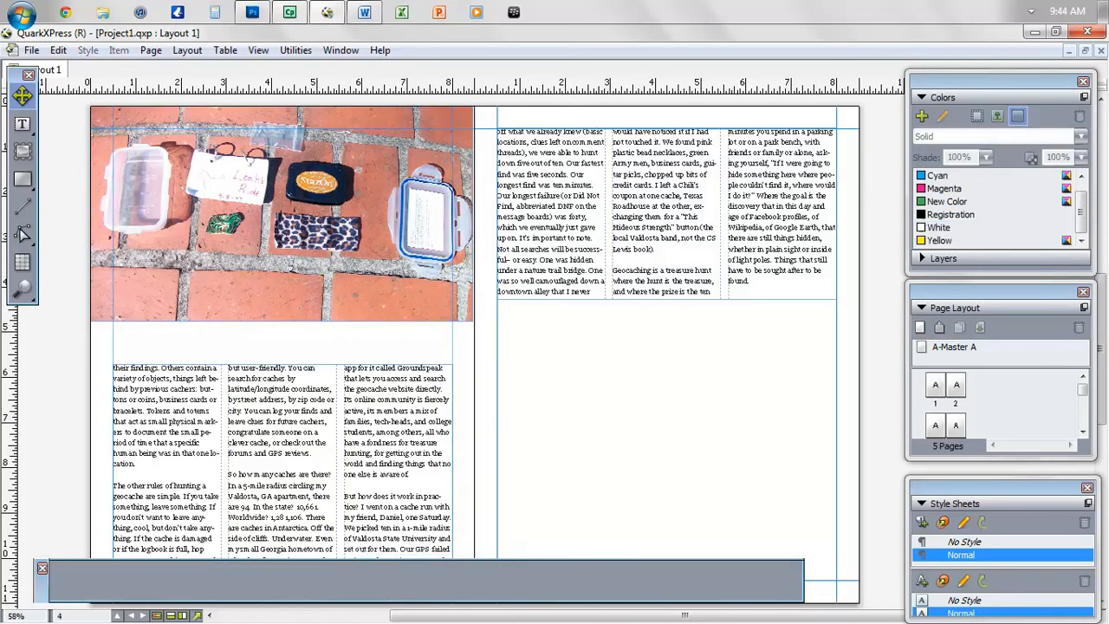
# - At 100% view, widen the photo's frame to 8.483" and scale the image to 101.9%
pyautogui.hotkey('ctrl', '1')
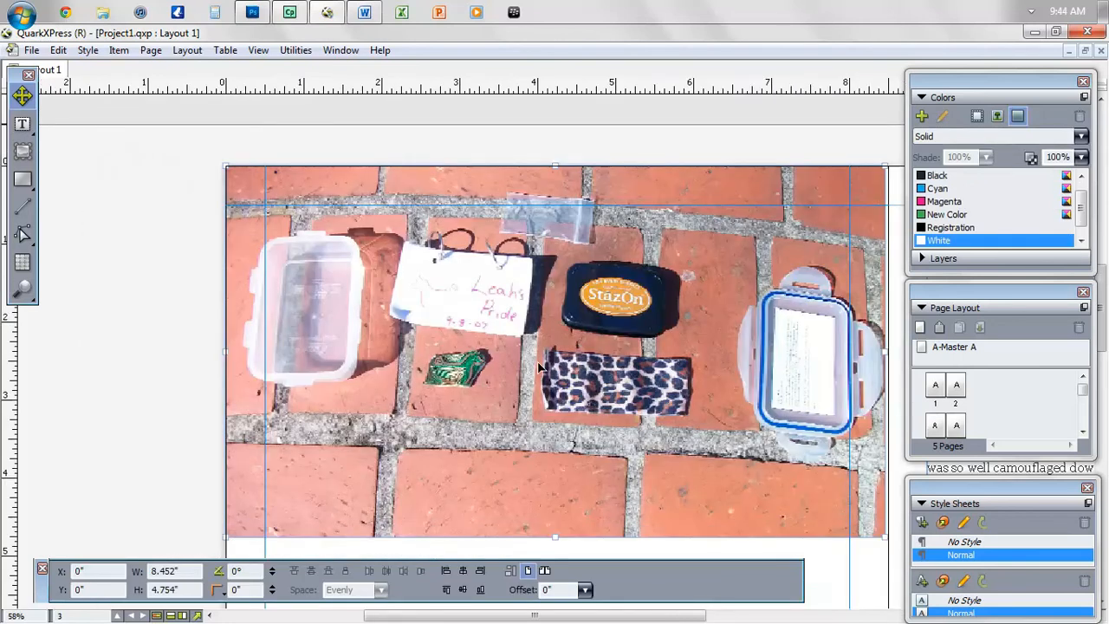
pyautogui.moveTo(699, 621); pyautogui.dragTo(753, 622)
pyautogui.click(726, 269)
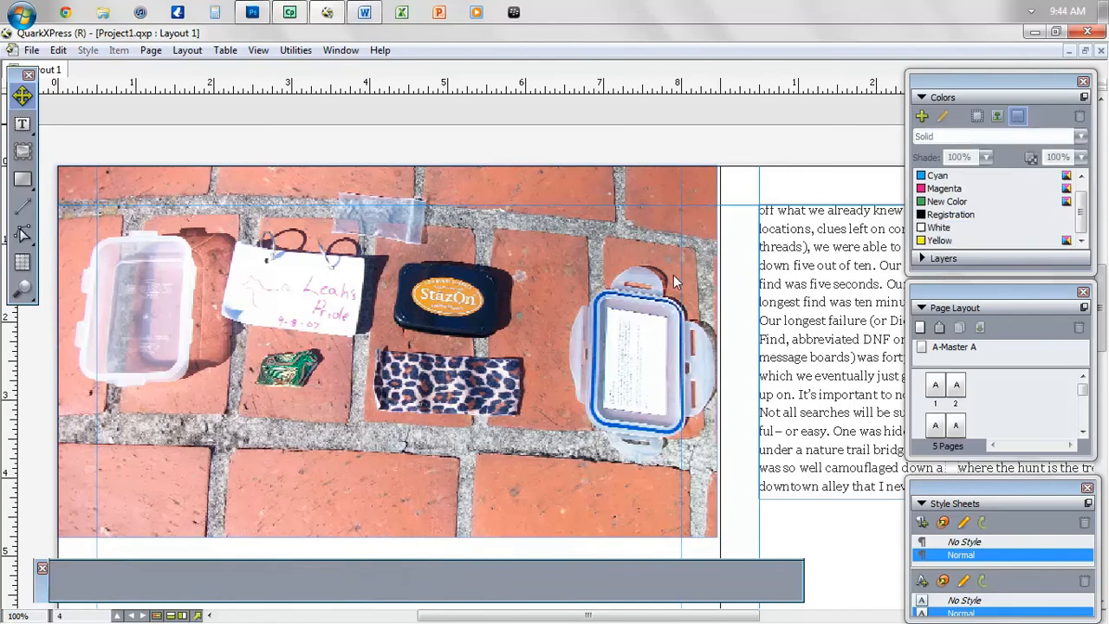
pyautogui.click(709, 351)
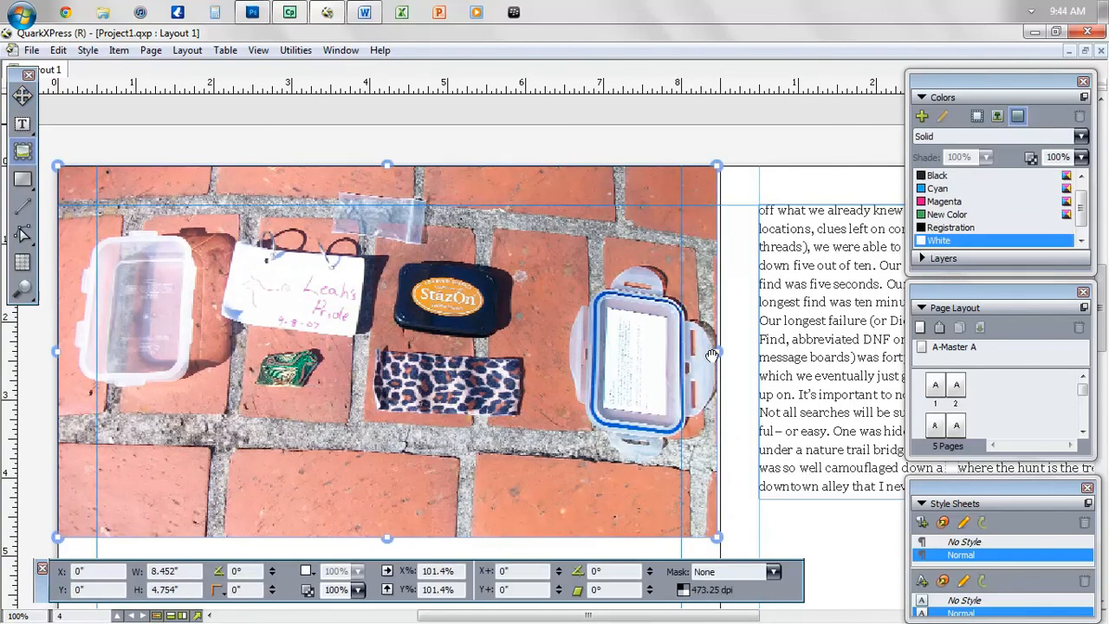
pyautogui.click(23, 95)
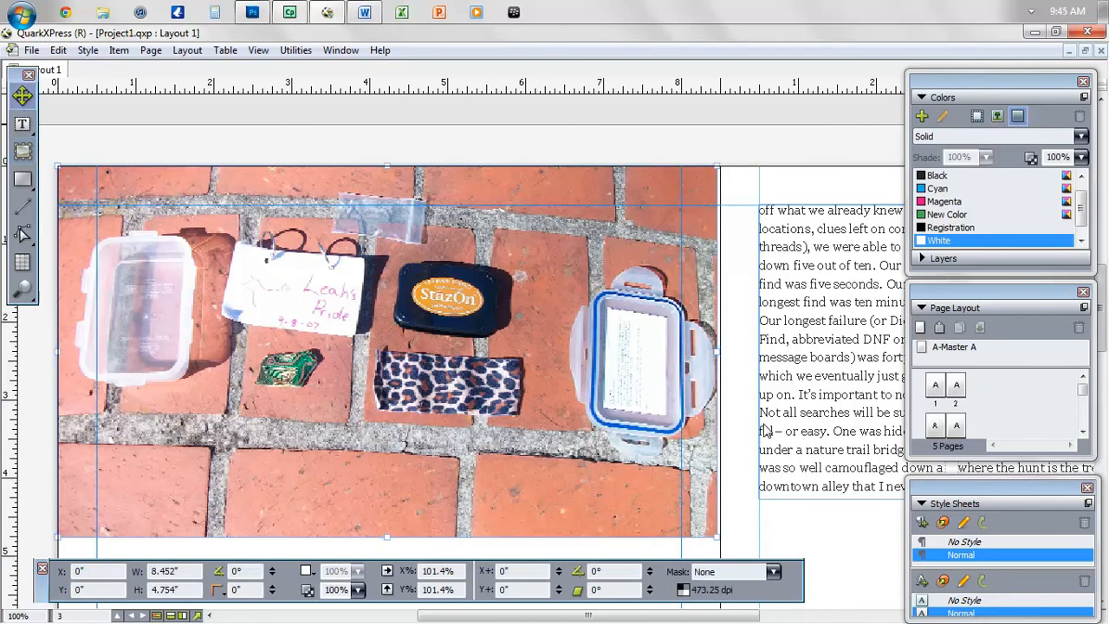
pyautogui.moveTo(717, 353); pyautogui.dragTo(720, 355)
pyautogui.press('r')
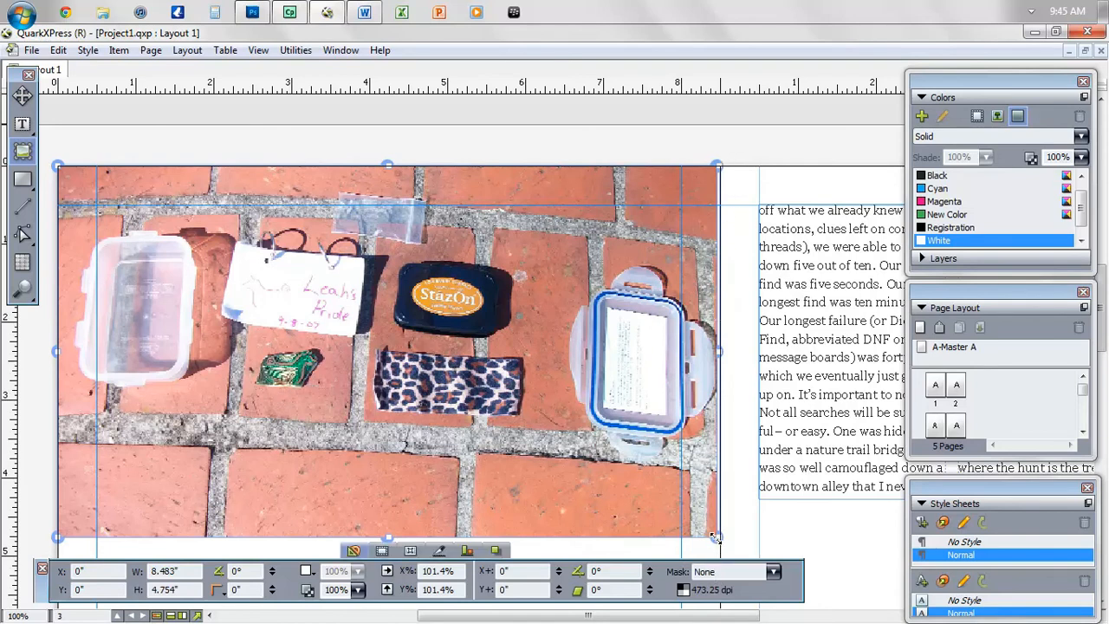
pyautogui.moveTo(716, 537); pyautogui.dragTo(717, 539)
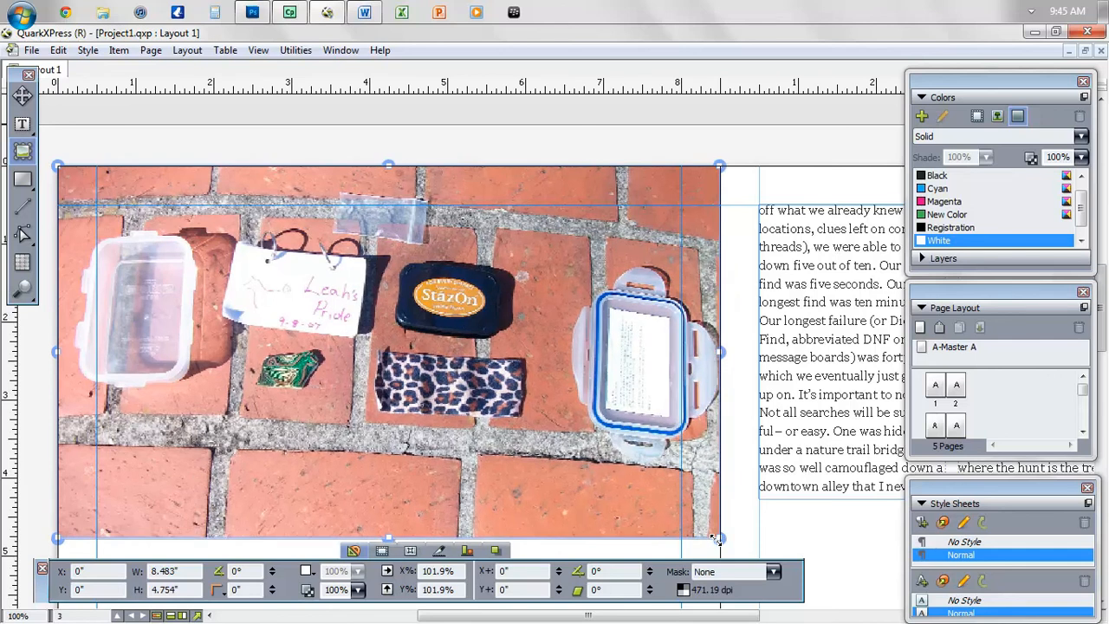
pyautogui.click(745, 494)
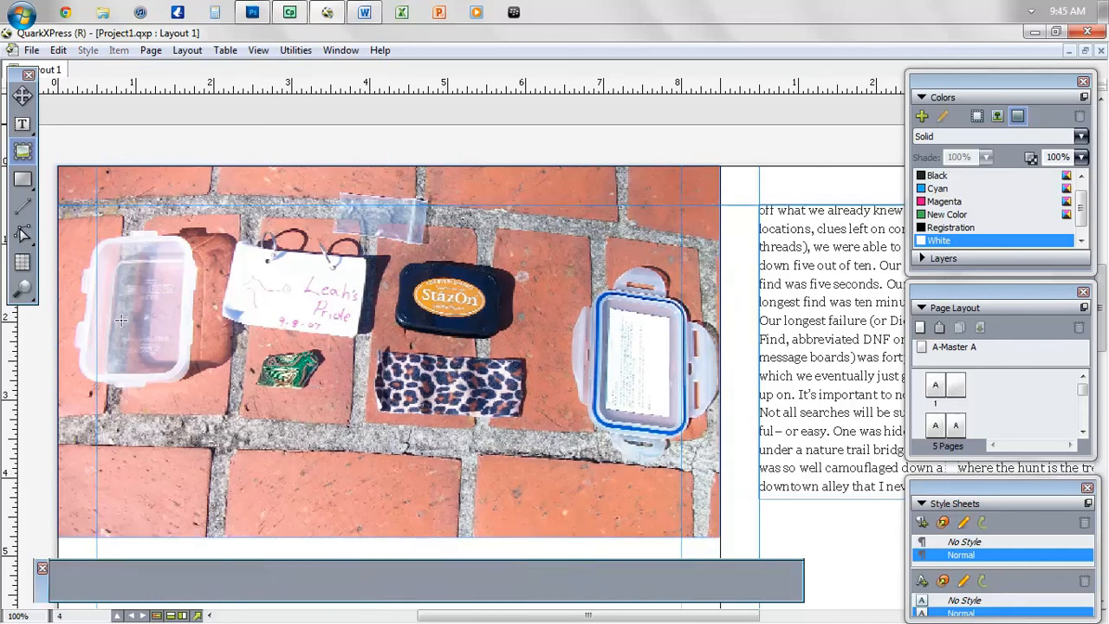
pyautogui.click(21, 96)
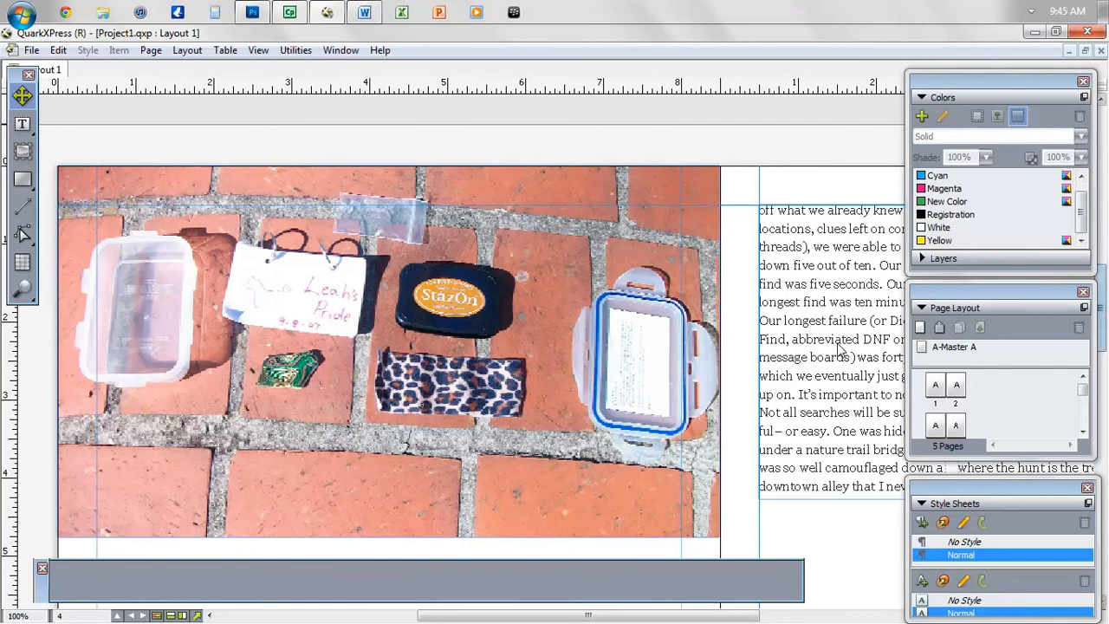
# - Zoom to fit and raise the top edge of page 3's article box
pyautogui.hotkey('ctrl', '0')
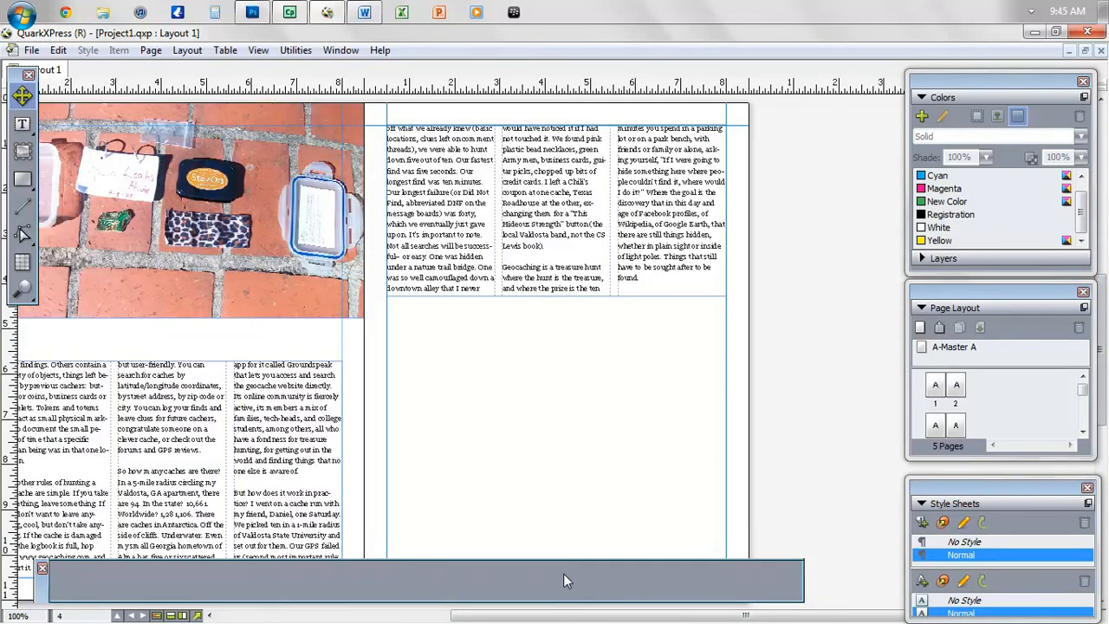
pyautogui.moveTo(515, 620); pyautogui.dragTo(443, 620)
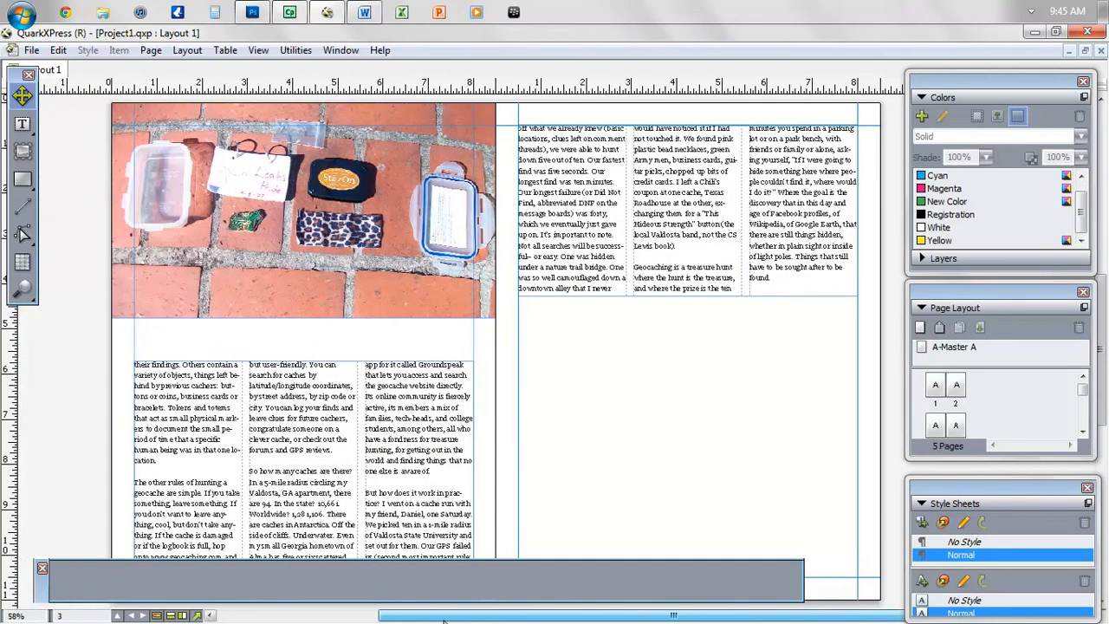
pyautogui.click(296, 484)
pyautogui.moveTo(304, 360); pyautogui.dragTo(302, 333)
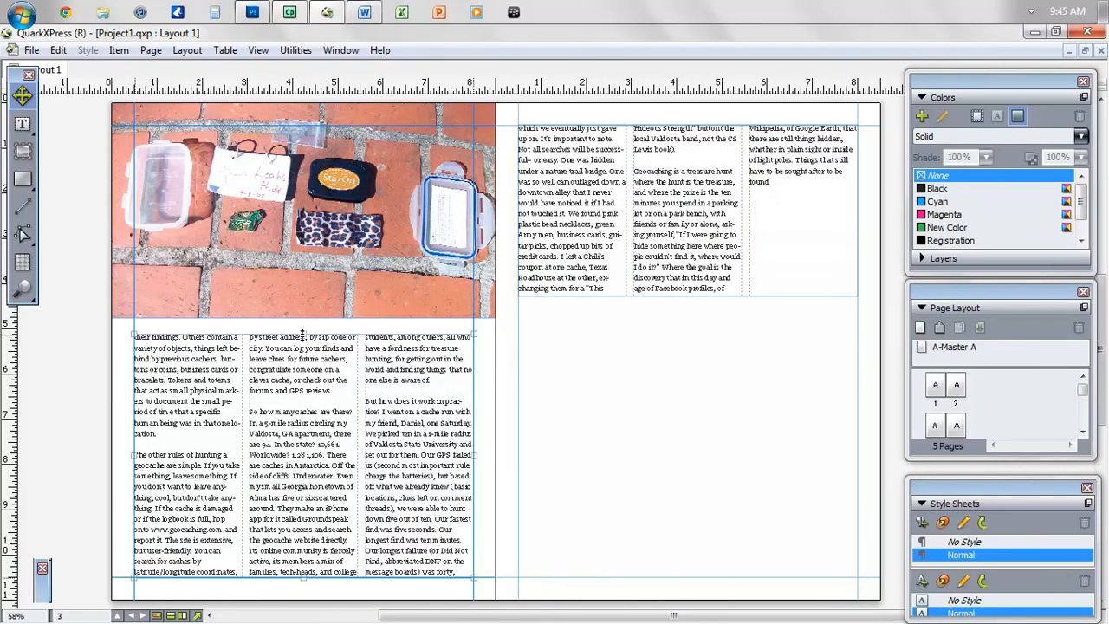
pyautogui.click(629, 457)
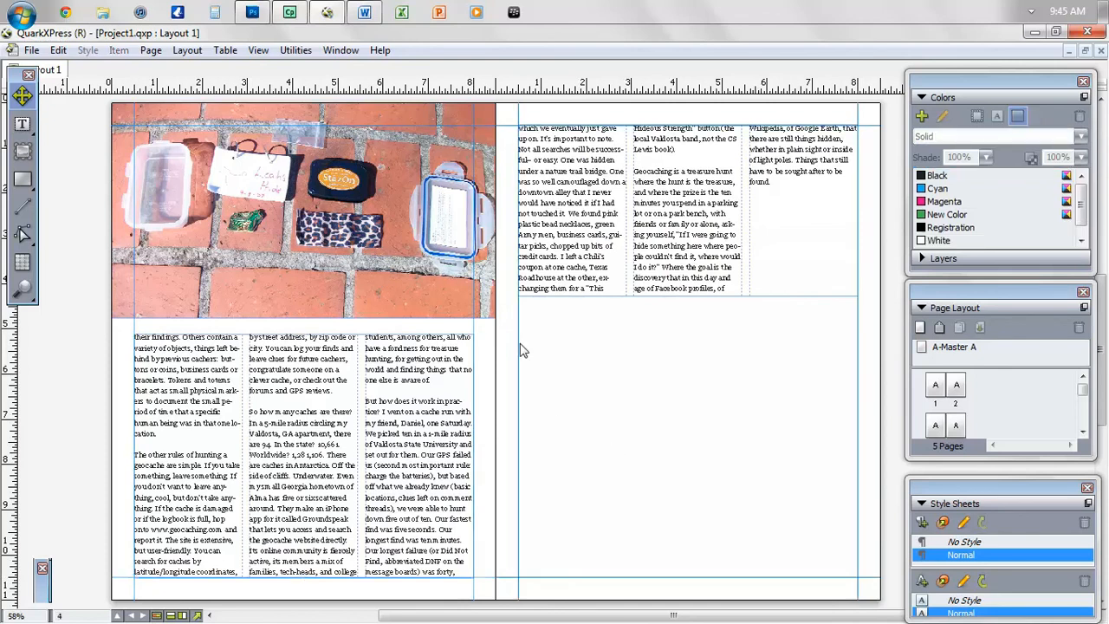
# - Shorten page 4's three-column article box and move it down, leaving space above
pyautogui.click(672, 256)
pyautogui.moveTo(688, 295); pyautogui.dragTo(687, 265)
pyautogui.moveTo(664, 182); pyautogui.dragTo(667, 283)
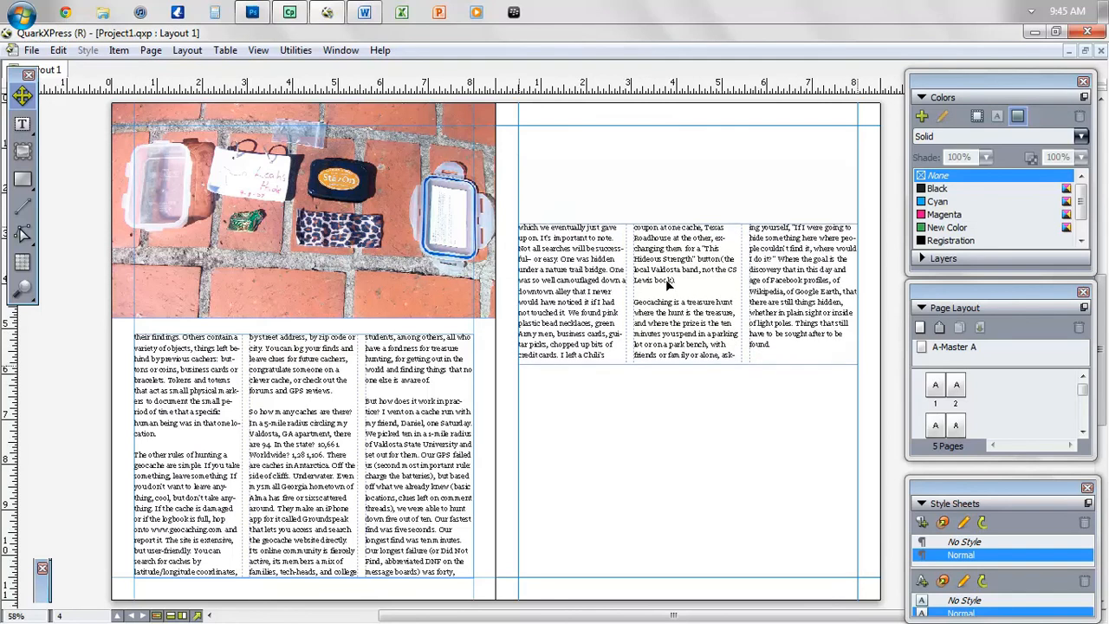
pyautogui.click(660, 190)
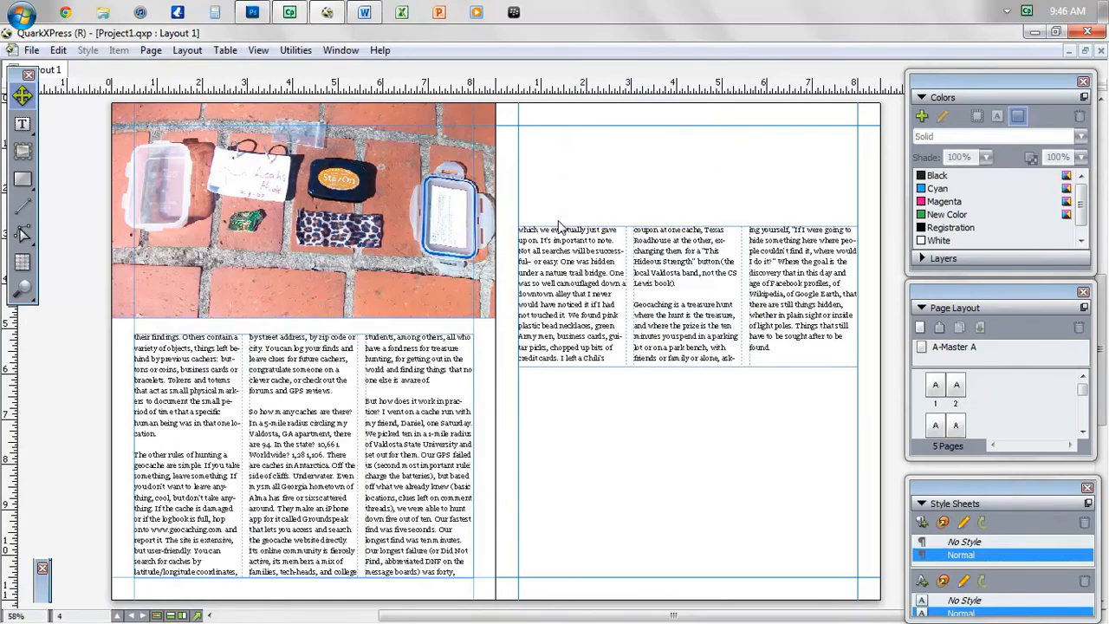
# - In Word's Geocaching 3, copy the 'the goal is the discovery…' passage, then minimize Word
pyautogui.click(365, 14)
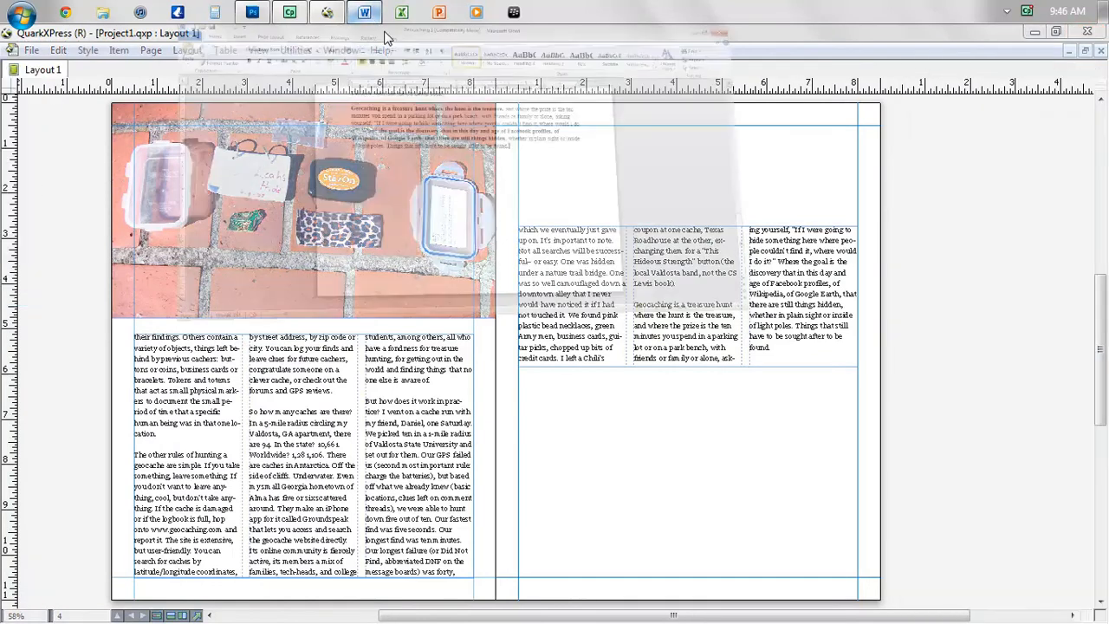
pyautogui.moveTo(1093, 477); pyautogui.dragTo(1095, 451)
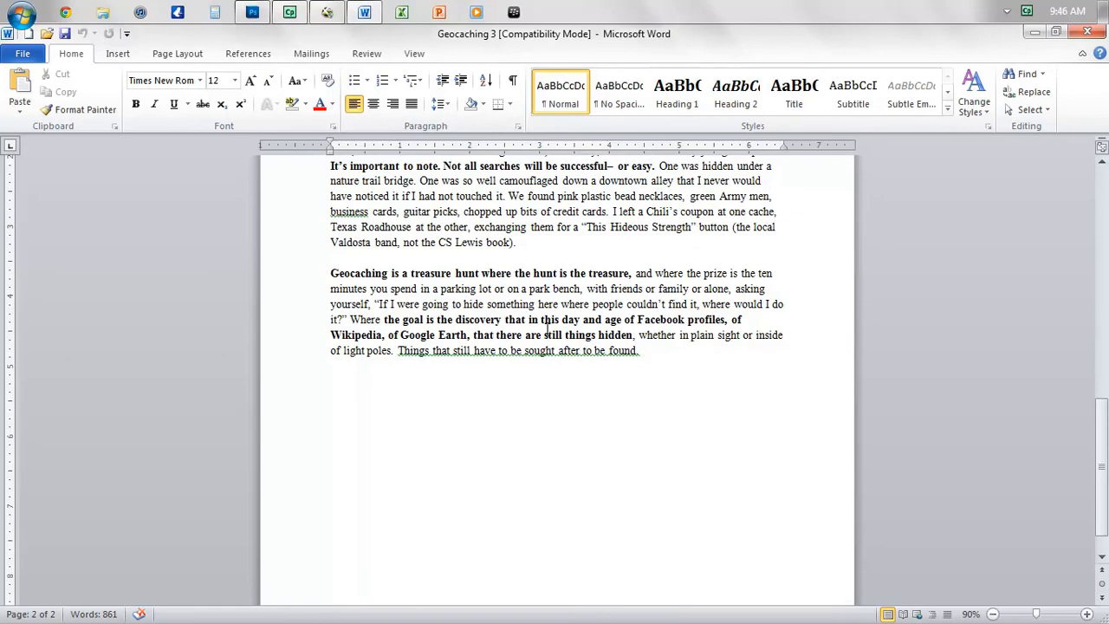
pyautogui.moveTo(384, 319); pyautogui.dragTo(631, 338)
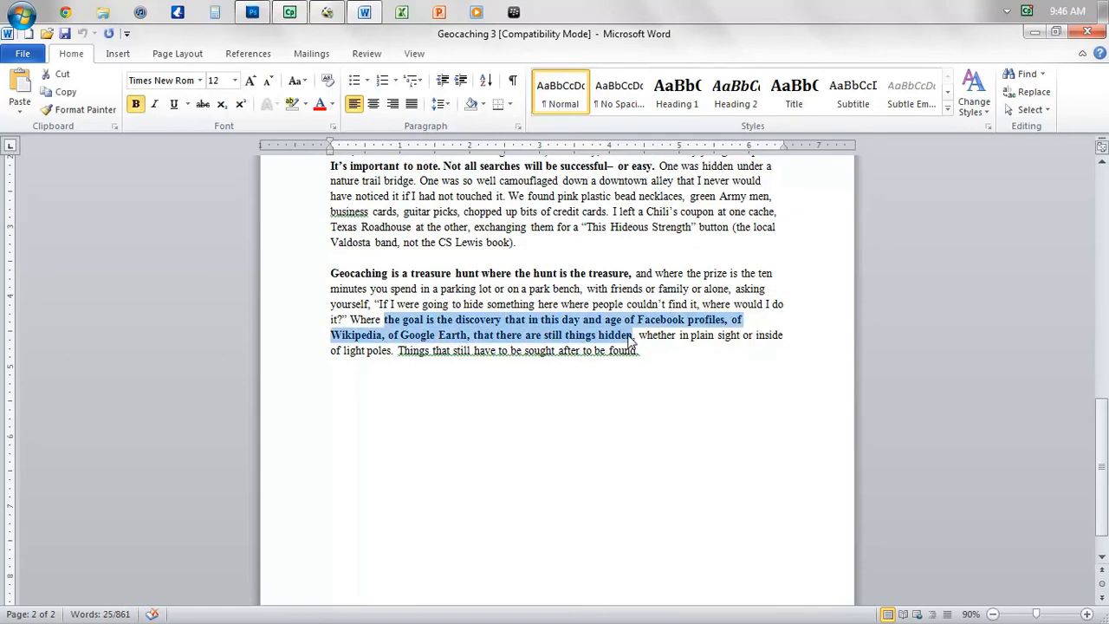
pyautogui.click(1035, 32)
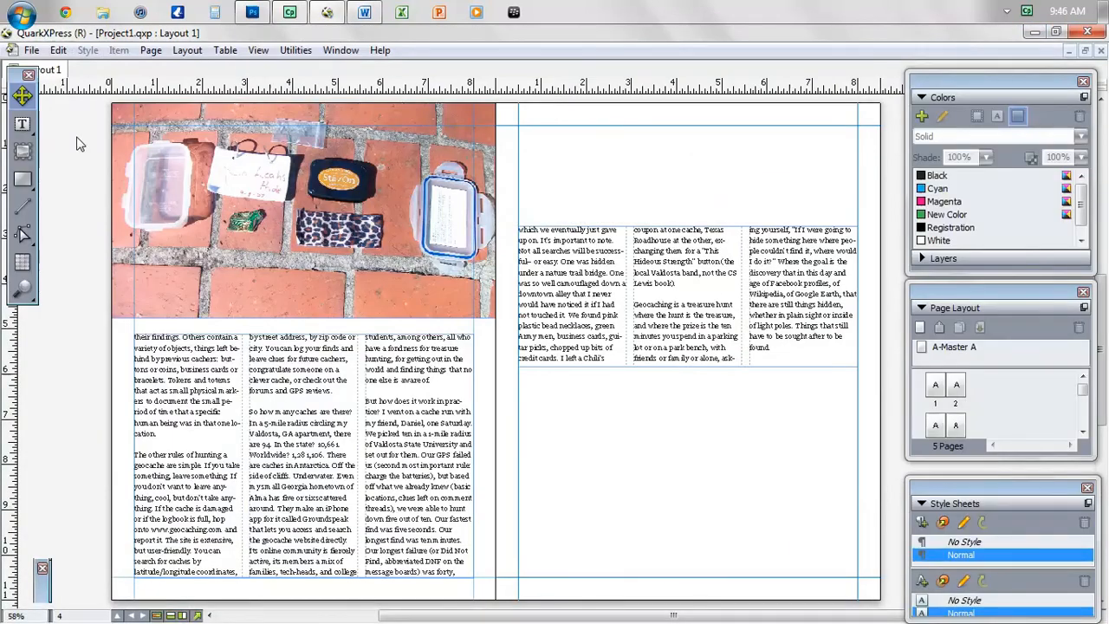
# - Draw a text box across the right page's top and paste the copied goal passage into it
pyautogui.click(23, 124)
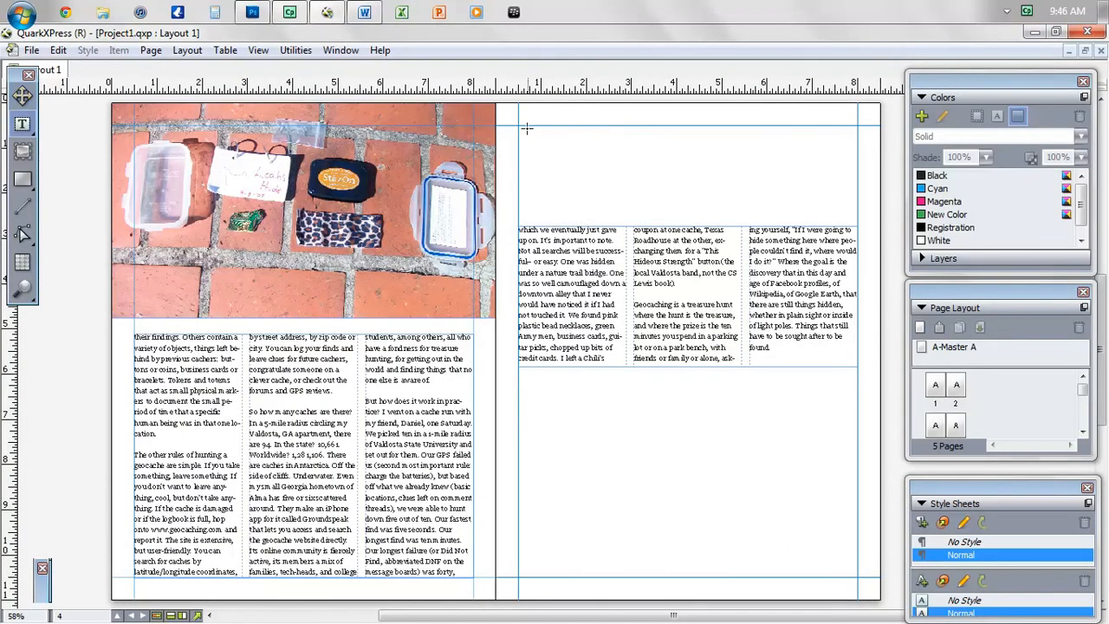
pyautogui.moveTo(517, 124); pyautogui.dragTo(858, 215)
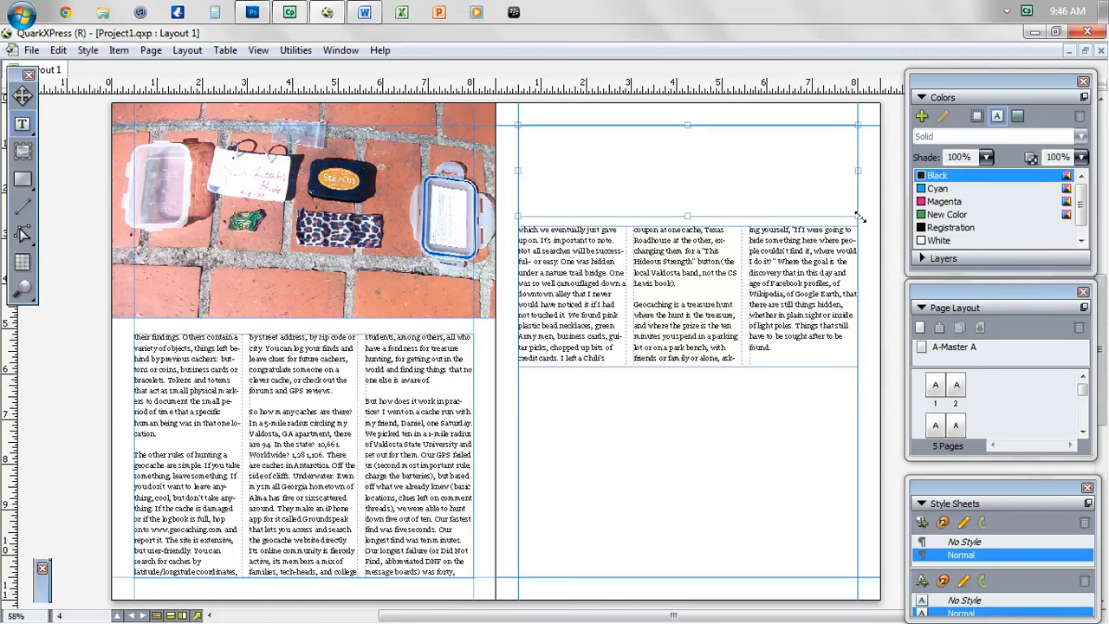
pyautogui.write('The goal is the discovery that in this day and age of Facebook profiles, of Wikipedia, of Google Earth, that there are still things hidden')
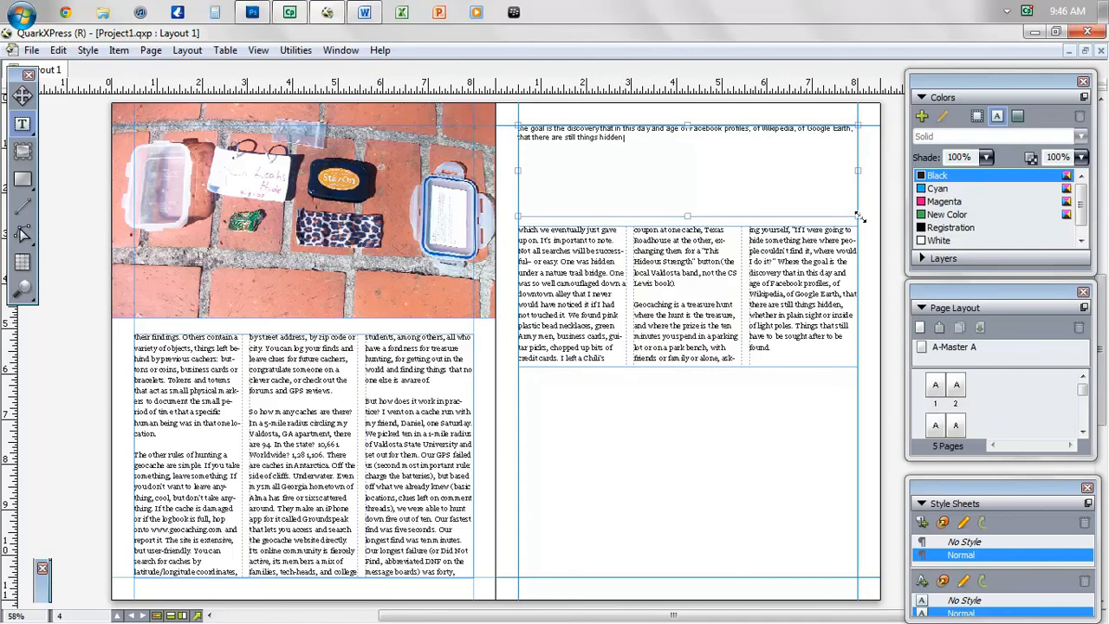
# - Format the quote centred in 36 pt Candara and lengthen the box so all four lines show
pyautogui.hotkey('ctrl', 'a')
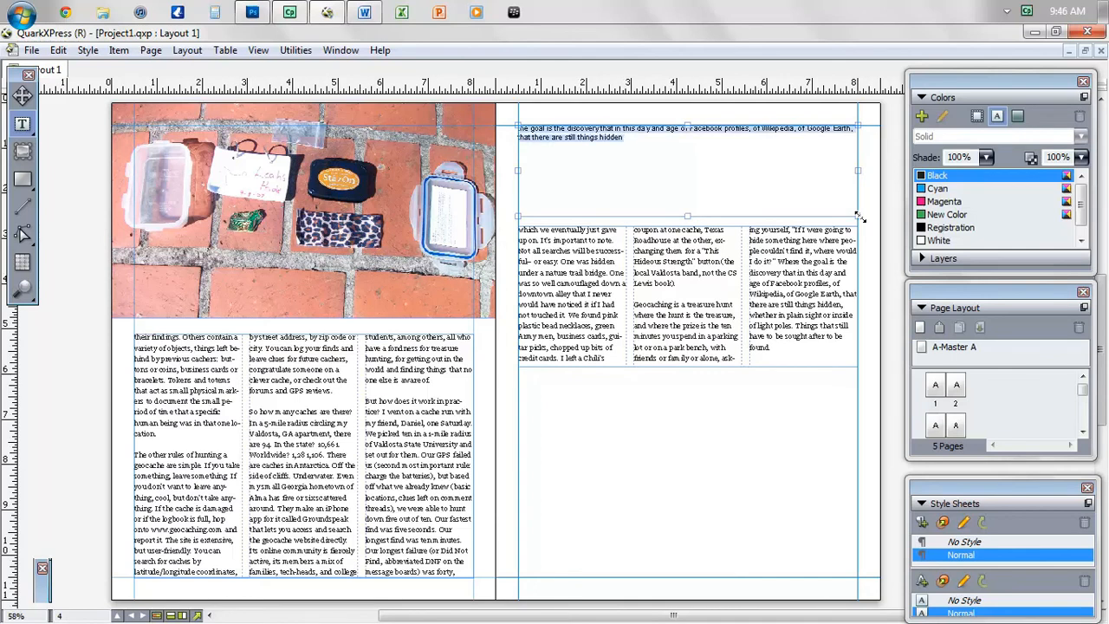
pyautogui.doubleClick(40, 596)
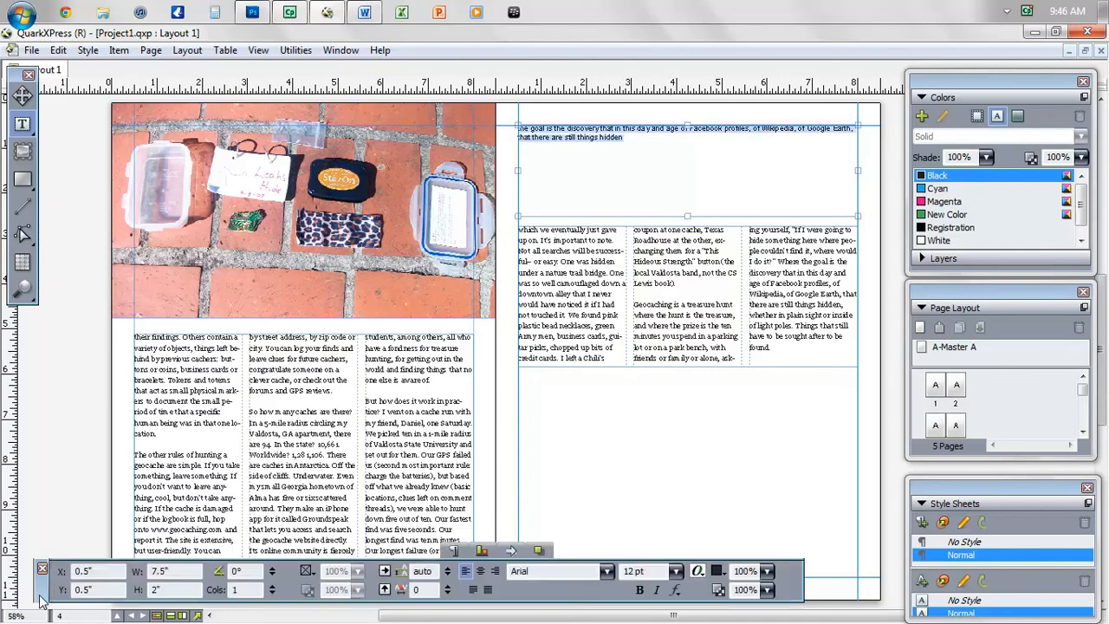
pyautogui.click(480, 571)
pyautogui.click(538, 569)
pyautogui.write('Candara')
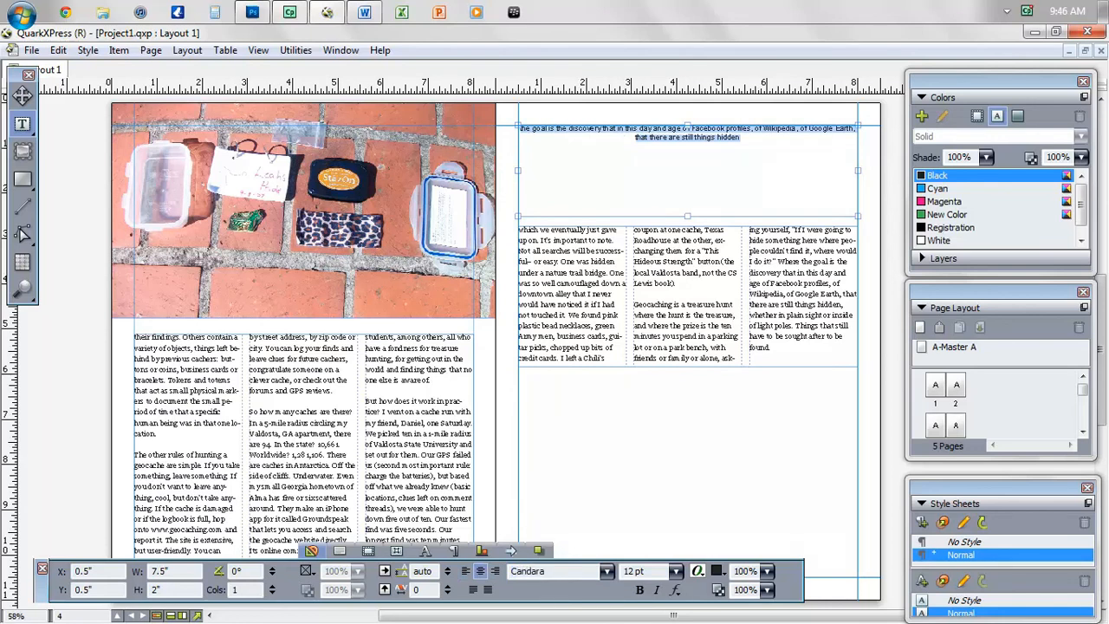
pyautogui.press('Return')
pyautogui.click(676, 571)
pyautogui.click(659, 524)
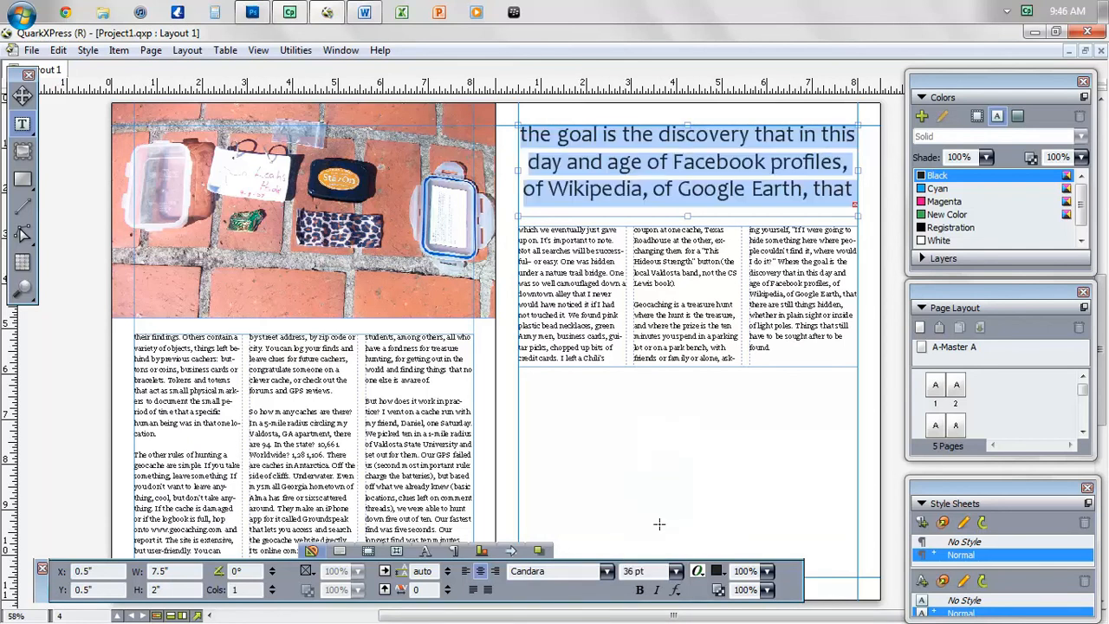
pyautogui.moveTo(687, 215)
pyautogui.mouseDown()
pyautogui.moveTo(688, 246)
pyautogui.moveTo(690, 234)
pyautogui.mouseUp()
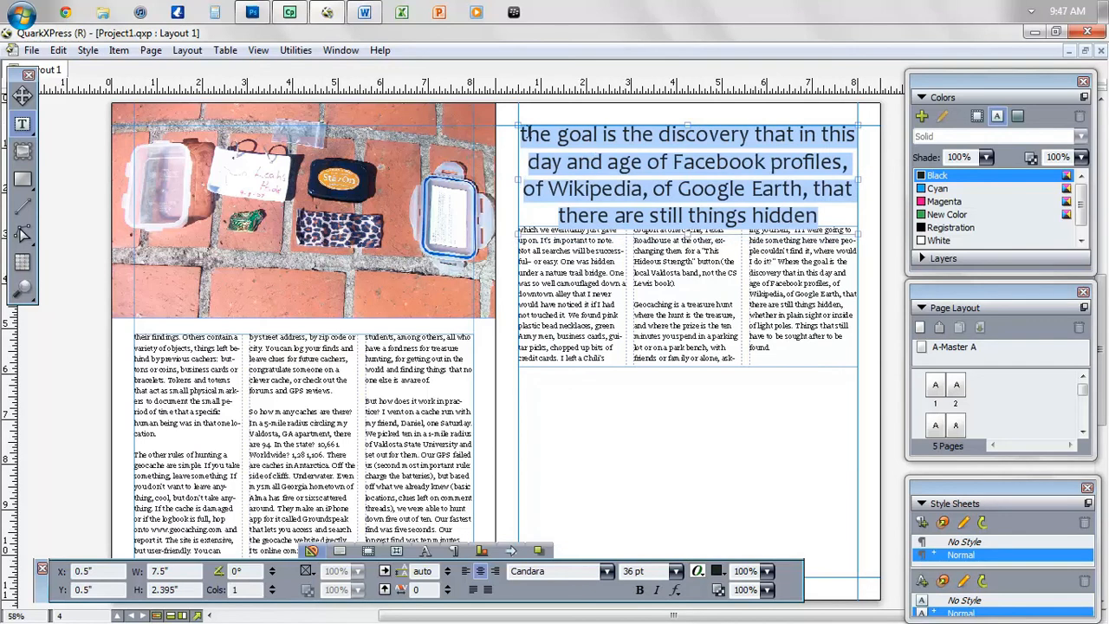
# - Capitalise the quote's first letter as 'T' and try, then remove, a line break before 'profiles'
pyautogui.click(529, 136)
pyautogui.press('BackSpace')
pyautogui.write('T')
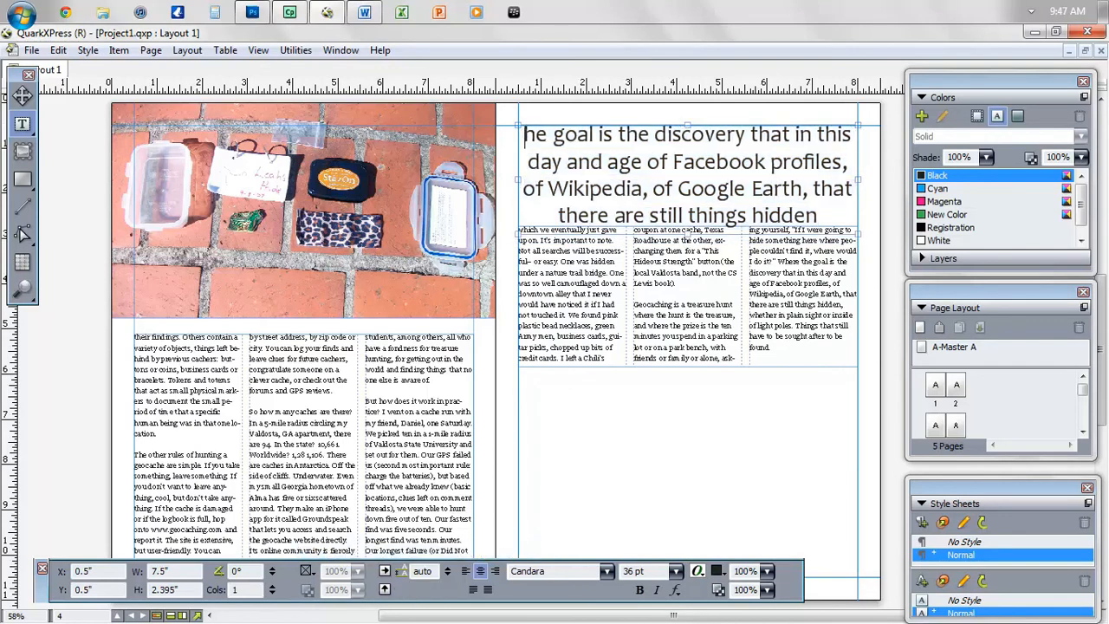
pyautogui.hotkey('ctrl', 'a')
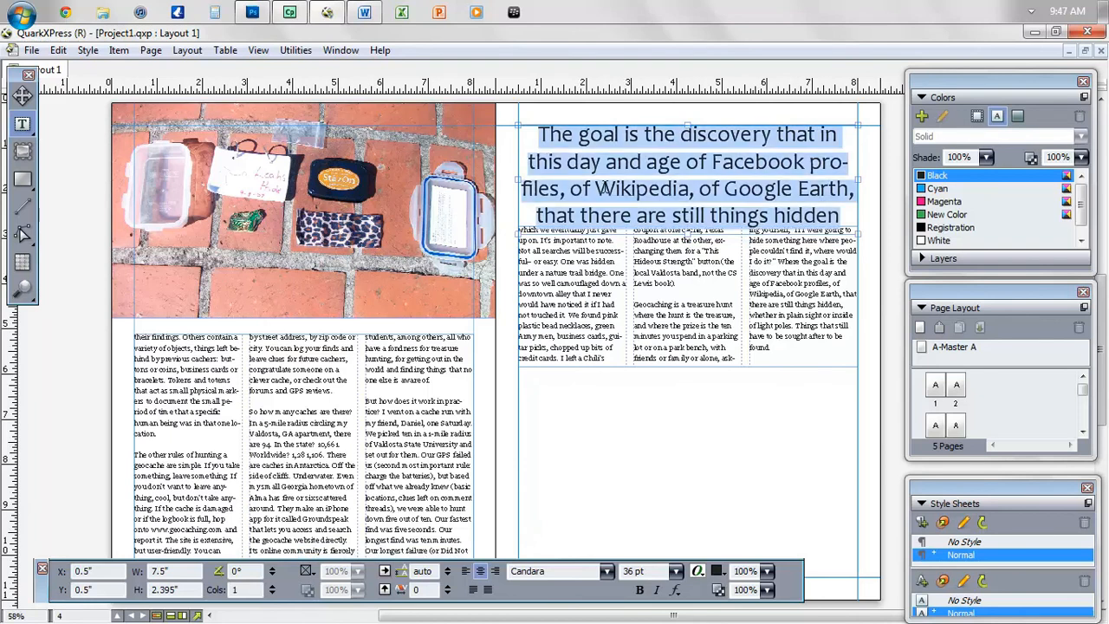
pyautogui.click(814, 161)
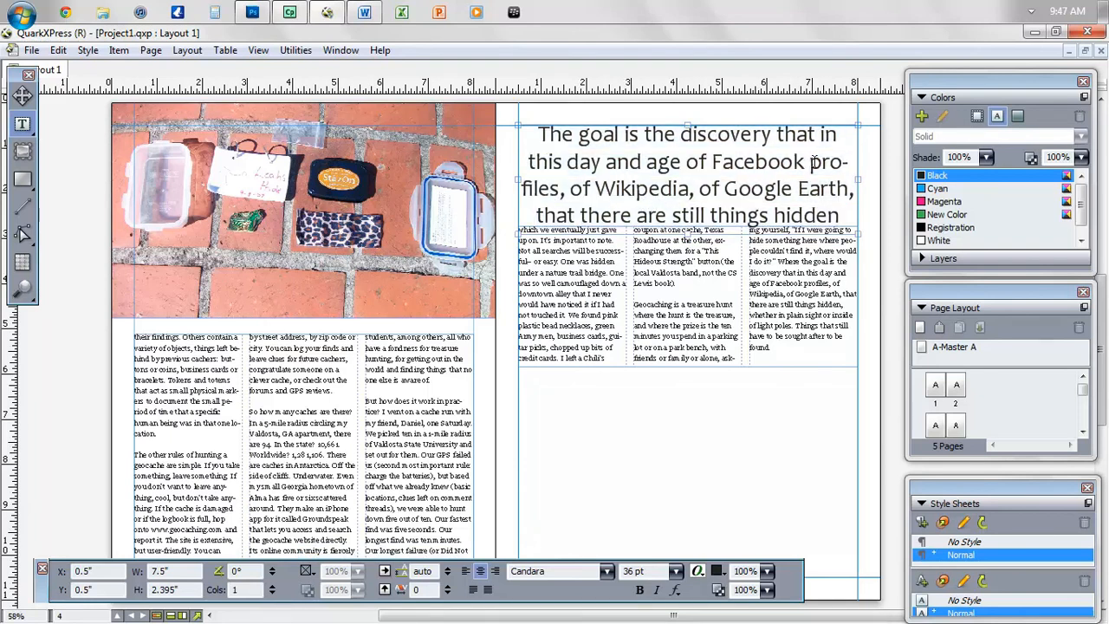
pyautogui.hotkey('shift', 'Return')
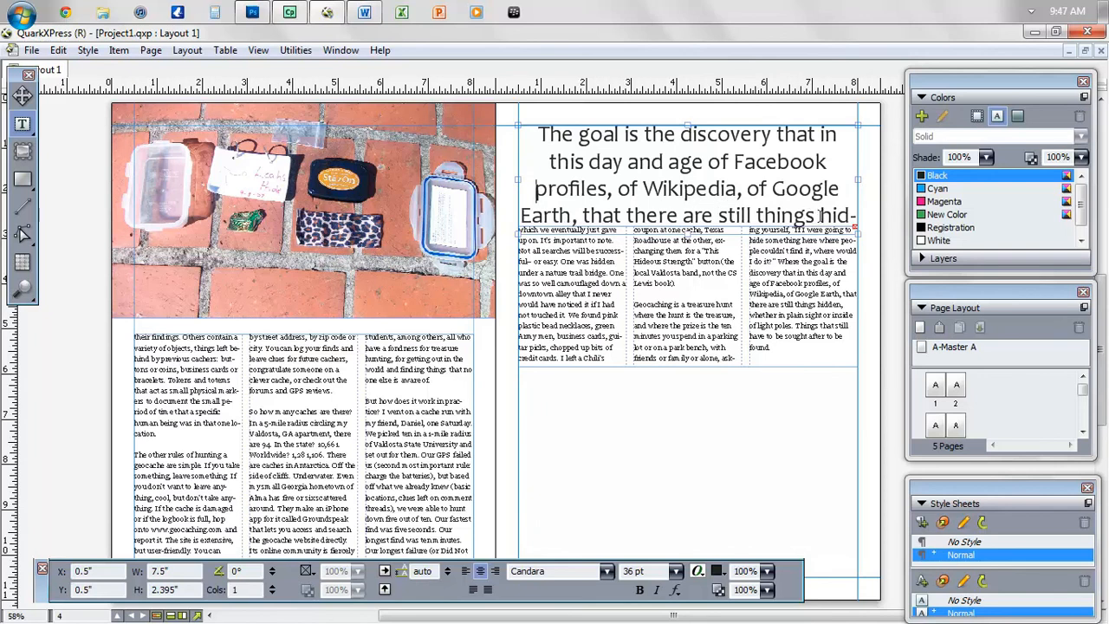
pyautogui.press('BackSpace')
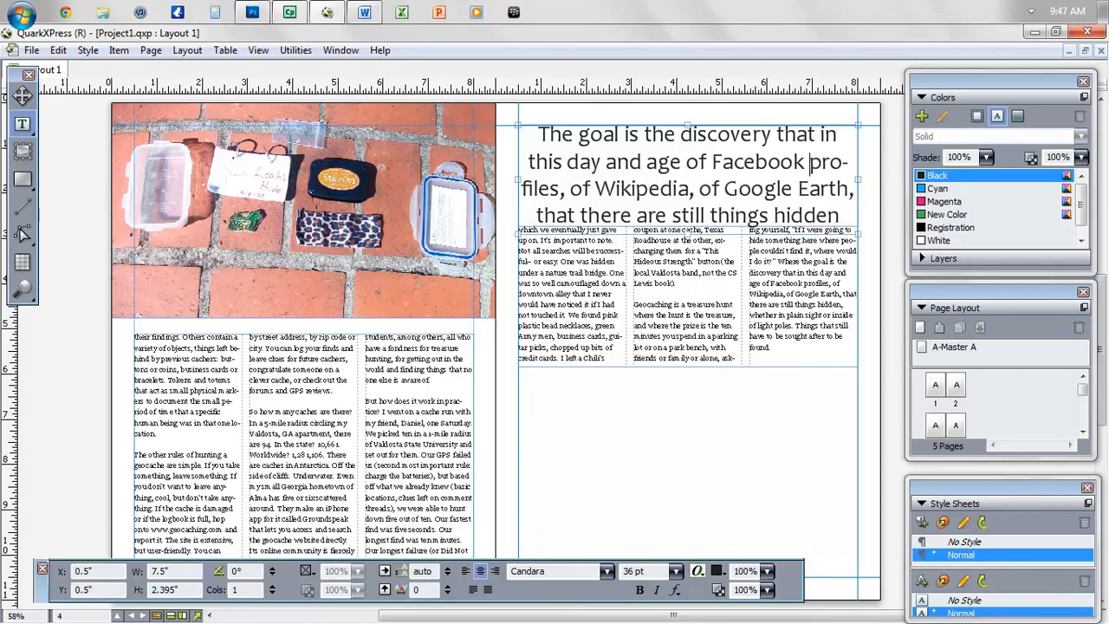
pyautogui.hotkey('ctrl', 'a')
pyautogui.click(688, 189)
# - Keep the quote at 36 pt, restore the capital T start, and enlarge the box to fit
pyautogui.hotkey('ctrl', 'a')
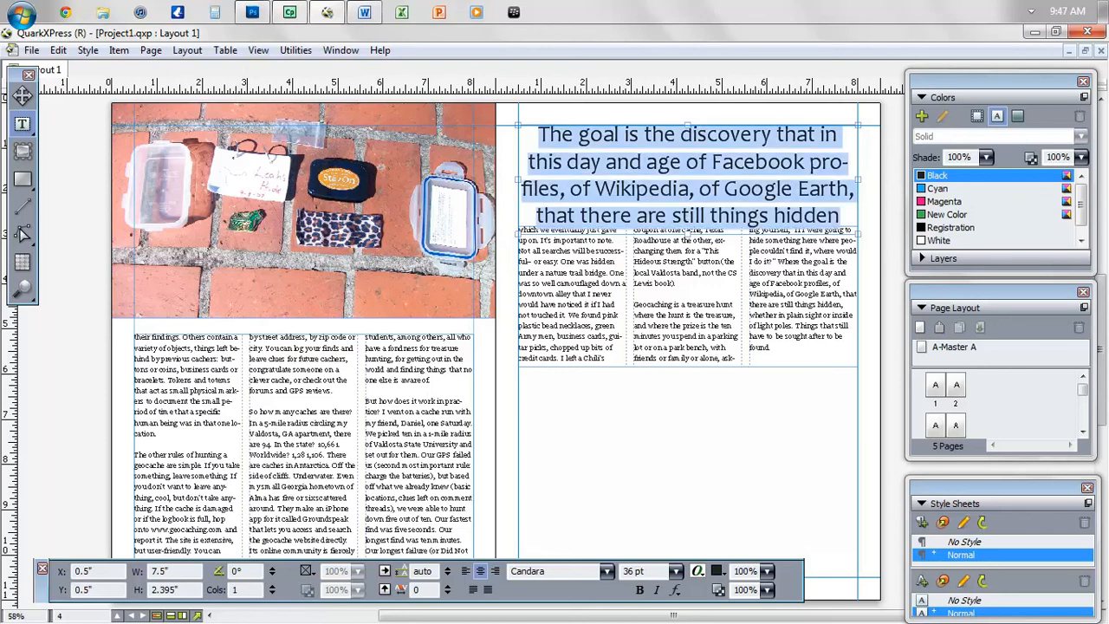
pyautogui.click(676, 572)
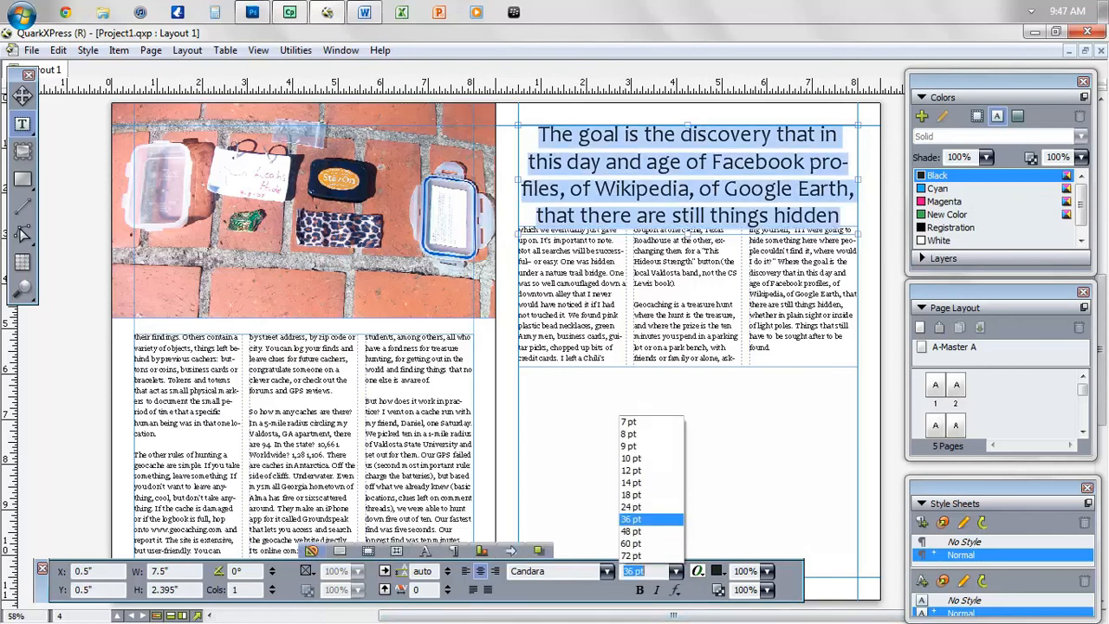
pyautogui.click(651, 519)
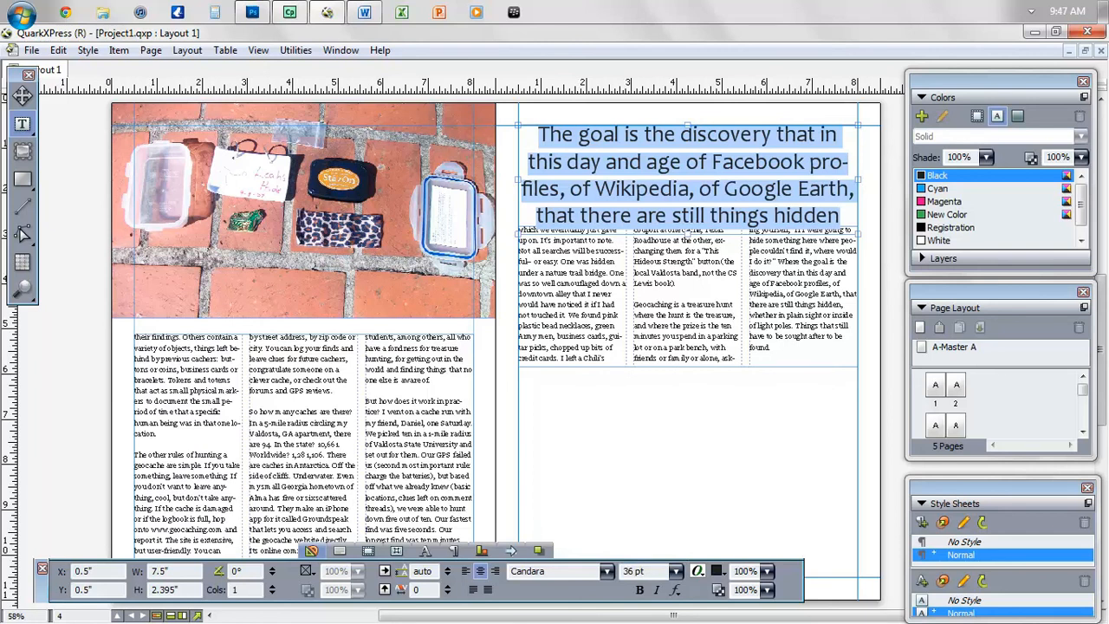
pyautogui.click(688, 187)
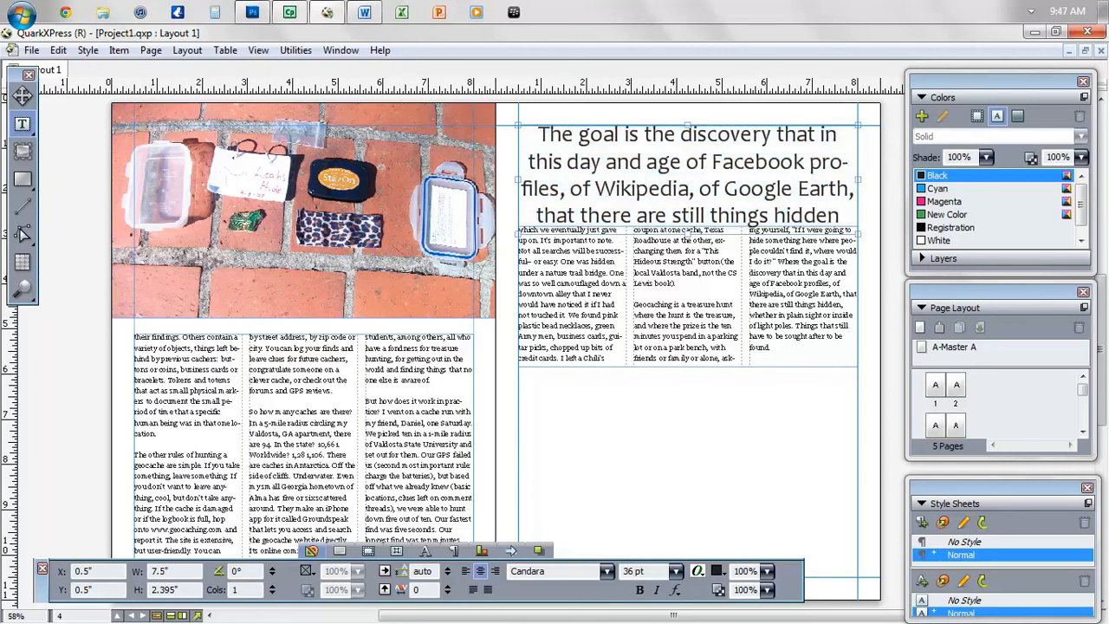
pyautogui.press('Return')
pyautogui.hotkey('ctrl', 'z')
pyautogui.hotkey('ctrl', 'z')
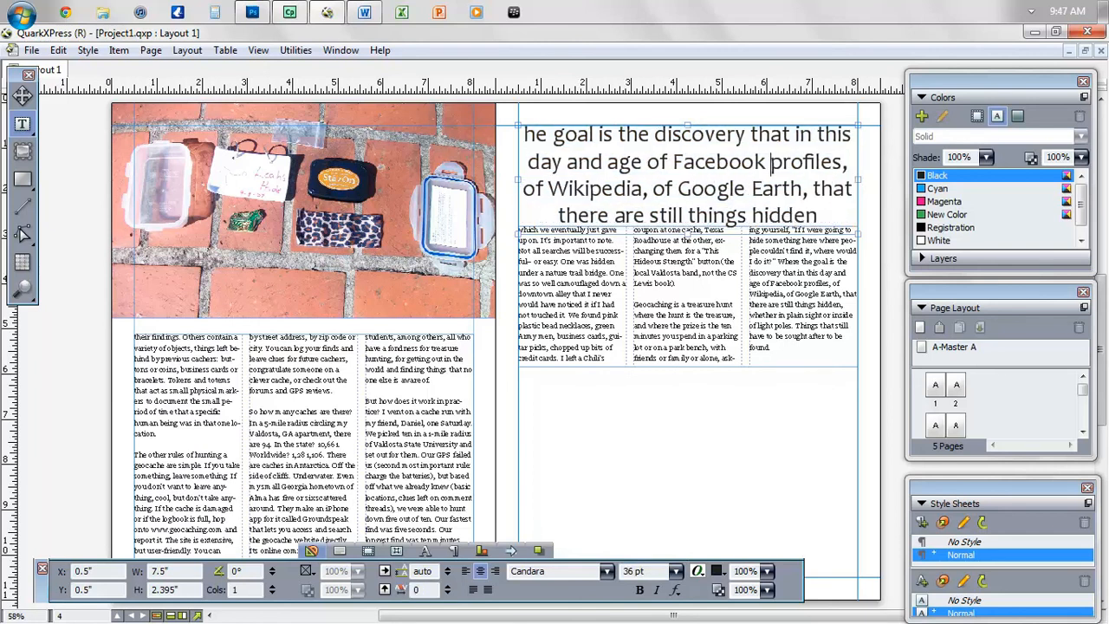
pyautogui.hotkey('ctrl', 'y')
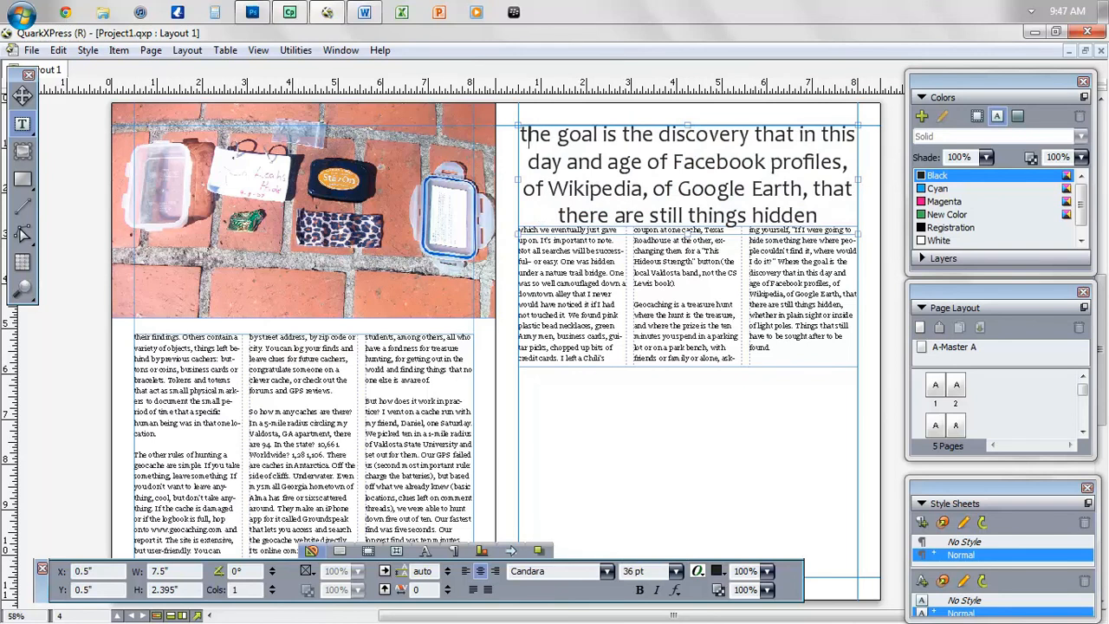
pyautogui.hotkey('ctrl', 'z')
pyautogui.hotkey('ctrl', 'y')
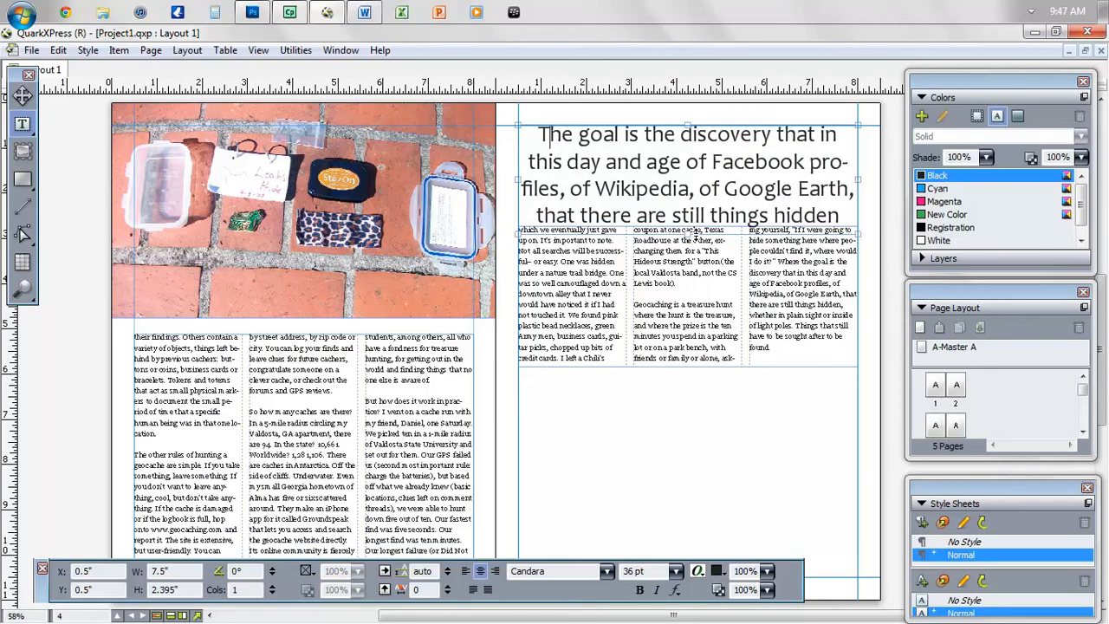
pyautogui.moveTo(694, 234); pyautogui.dragTo(690, 254)
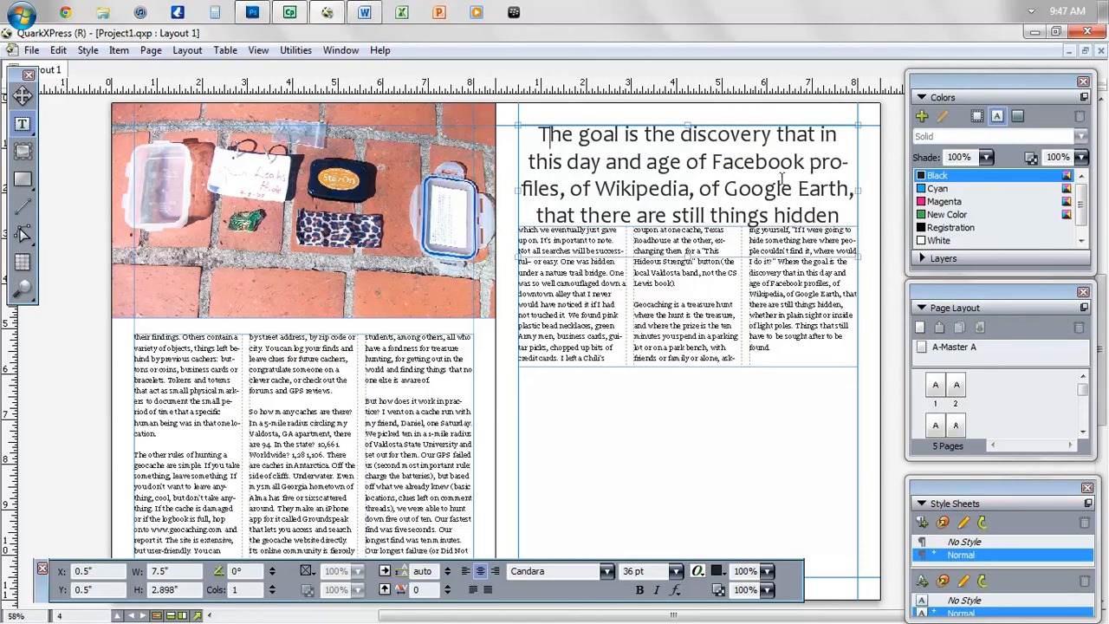
# - Test line breaks before 'profiles' and 'hidden' with a taller box, then remove both breaks
pyautogui.click(811, 167)
pyautogui.press('Return')
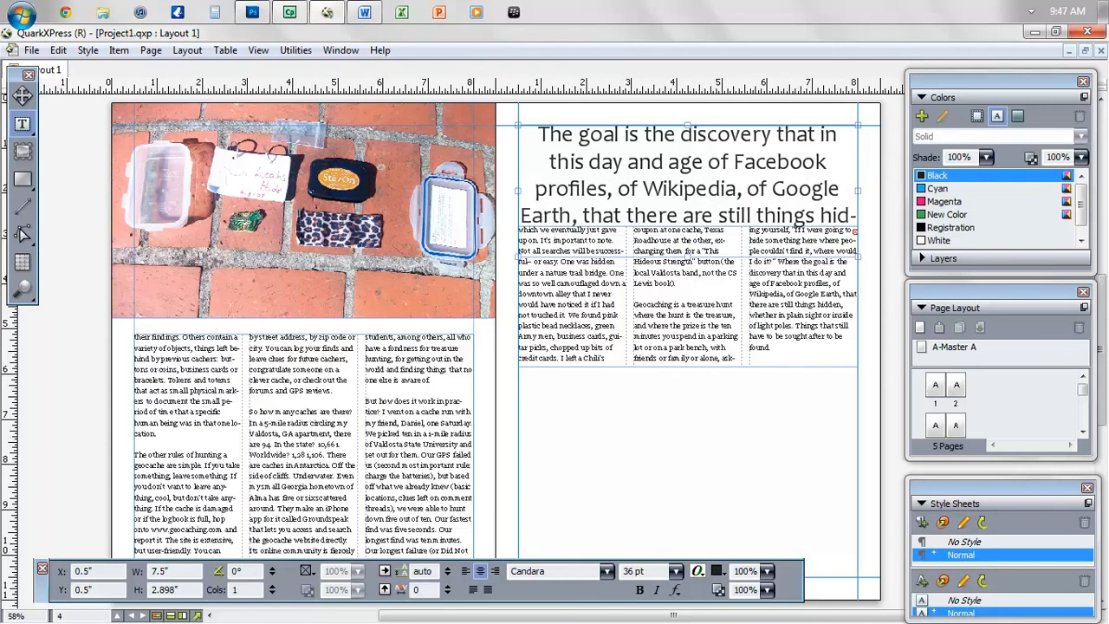
pyautogui.click(820, 217)
pyautogui.press('Return')
pyautogui.moveTo(689, 256); pyautogui.dragTo(688, 283)
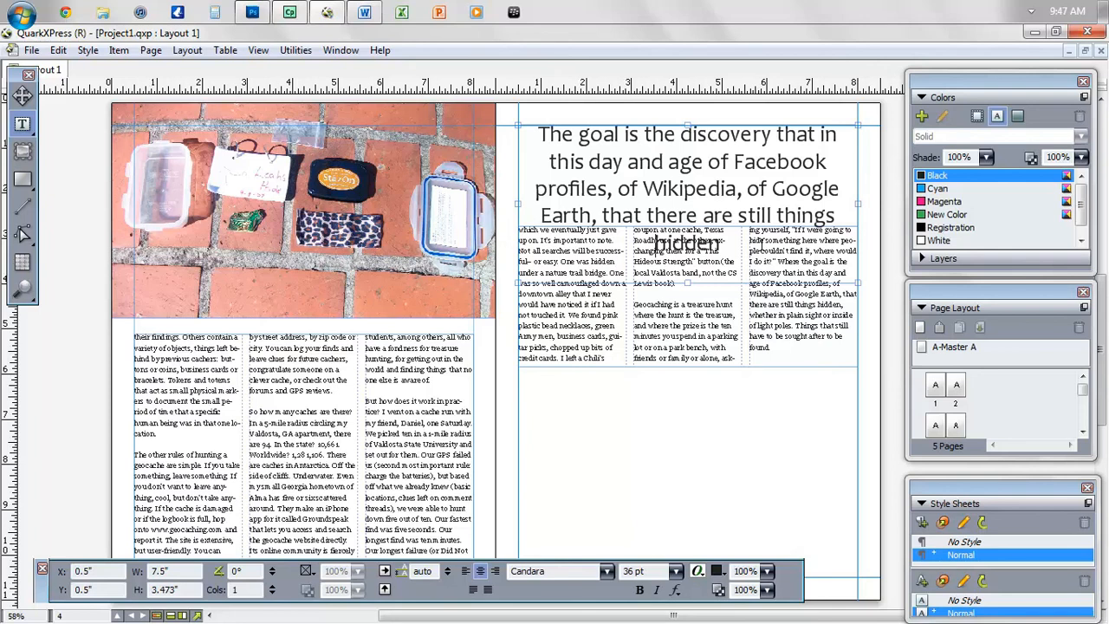
pyautogui.press('BackSpace')
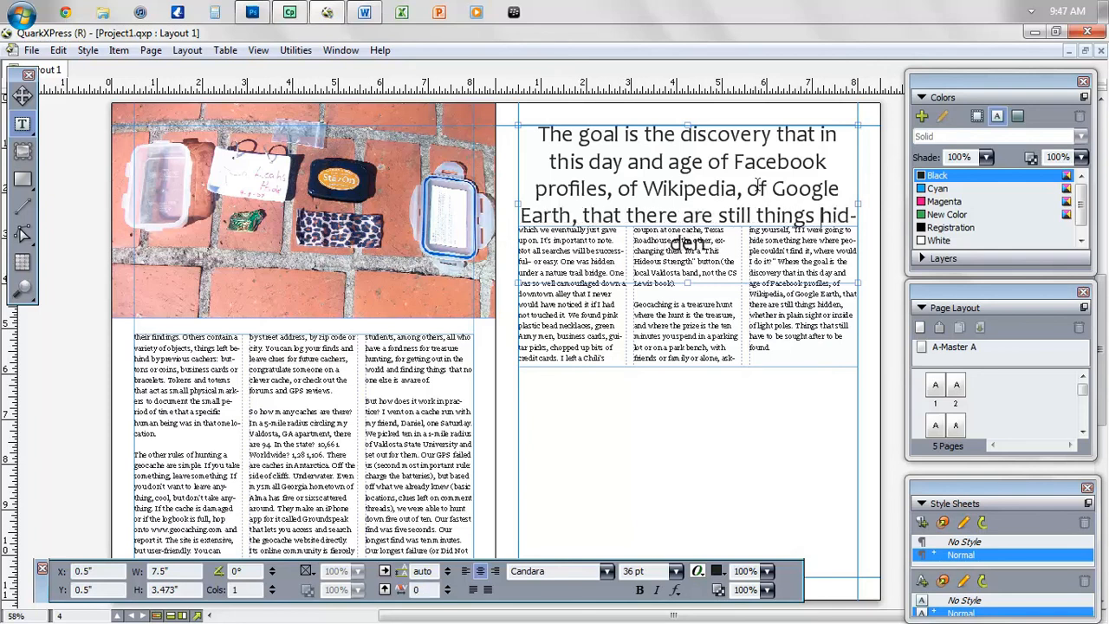
pyautogui.click(532, 186)
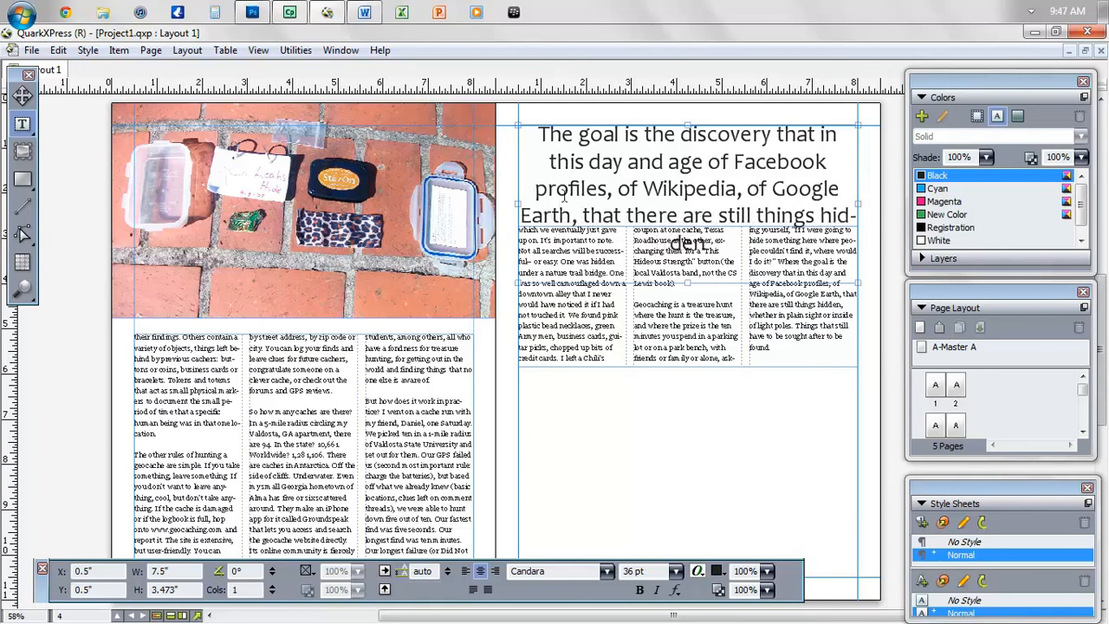
pyautogui.press('BackSpace')
# - Set the whole headline to 34 pt bold with leading raised to 46 pt
pyautogui.hotkey('ctrl', 'a')
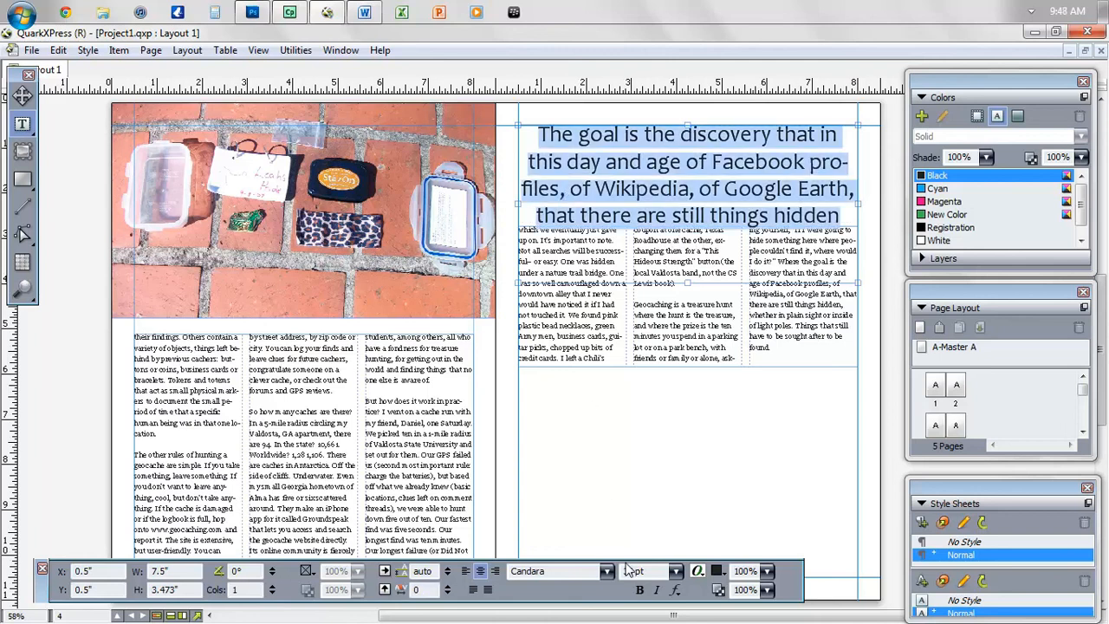
pyautogui.click(650, 573)
pyautogui.write('34')
pyautogui.press('Return')
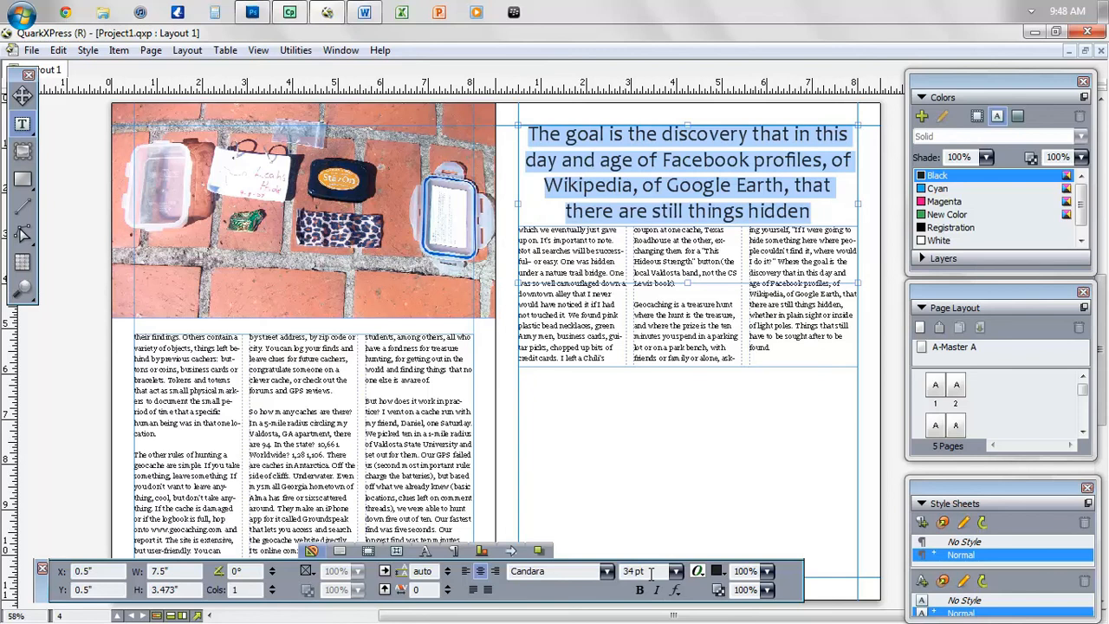
pyautogui.click(447, 568)
pyautogui.click(447, 568)
pyautogui.click(447, 568)
pyautogui.click(447, 568)
pyautogui.click(447, 569)
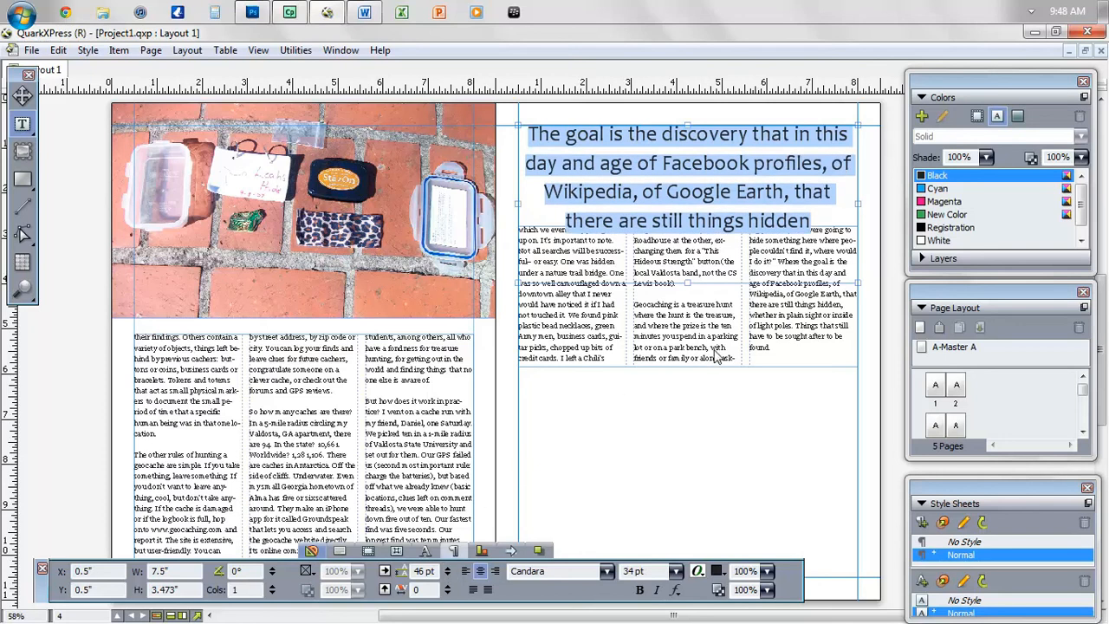
pyautogui.click(639, 589)
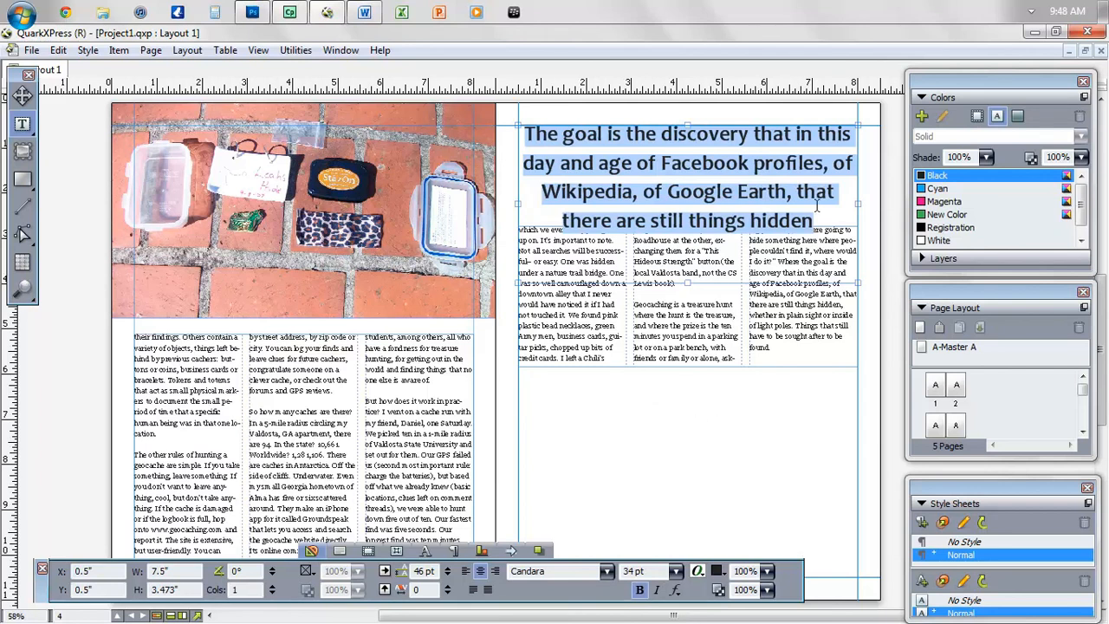
# - Colour the pull quote green and shrink its box back to 2.395 inches tall
pyautogui.click(933, 215)
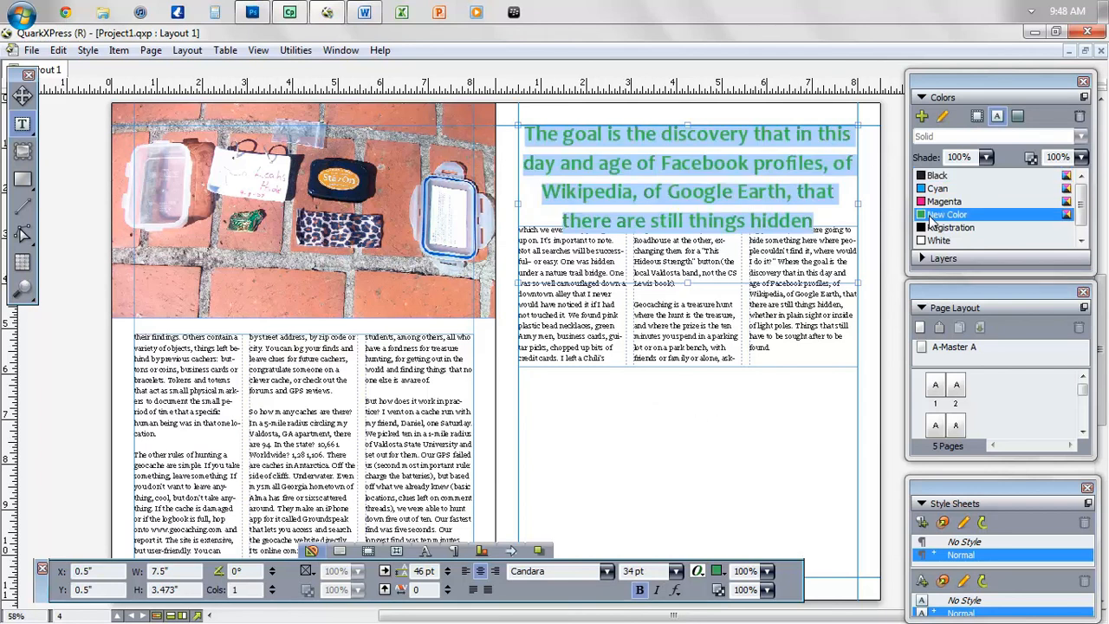
pyautogui.click(684, 460)
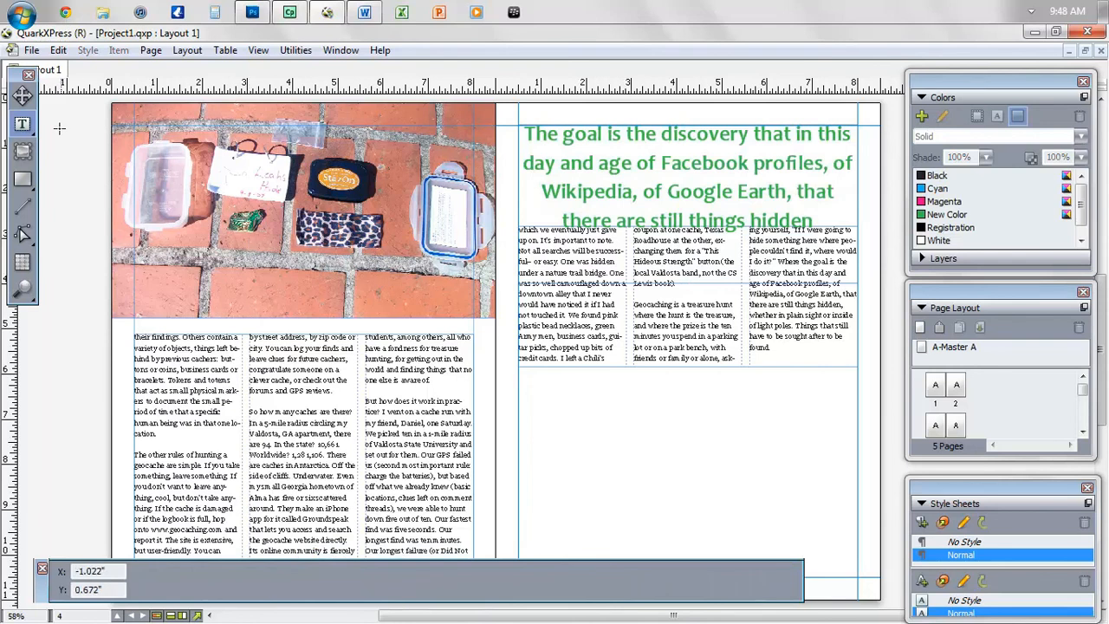
pyautogui.click(23, 95)
pyautogui.moveTo(576, 298); pyautogui.dragTo(582, 363)
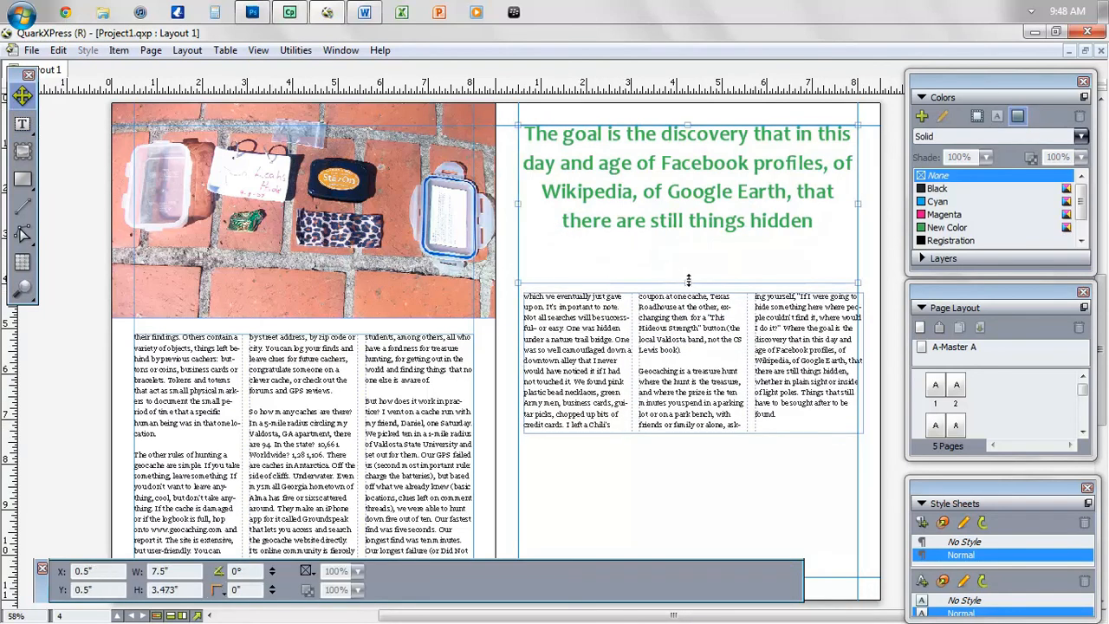
pyautogui.moveTo(687, 282); pyautogui.dragTo(686, 237)
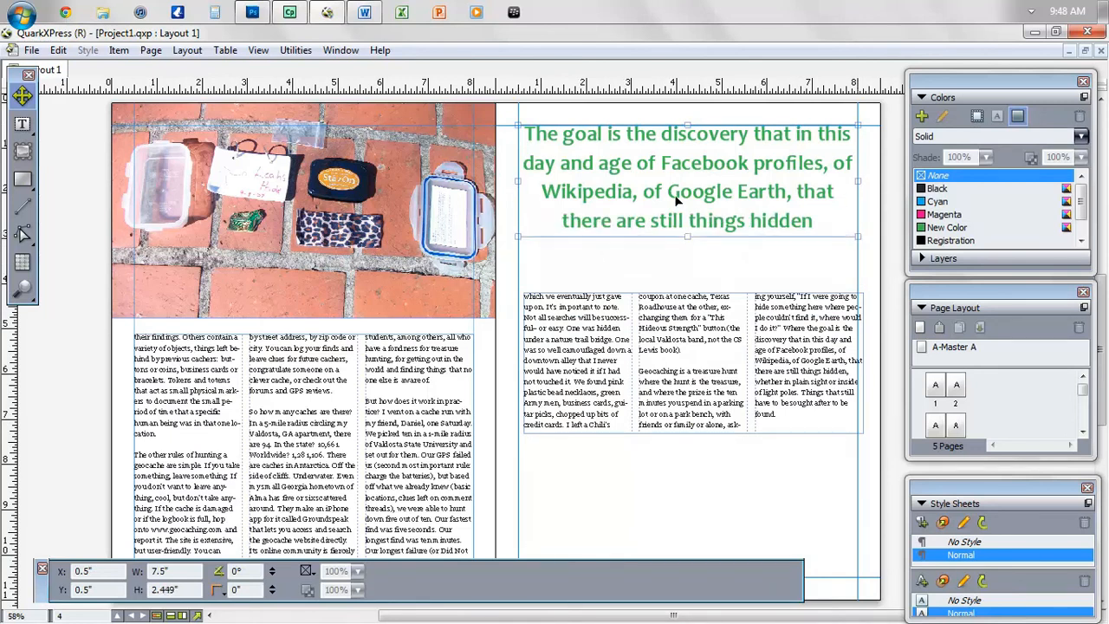
pyautogui.click(683, 276)
pyautogui.press('F7')
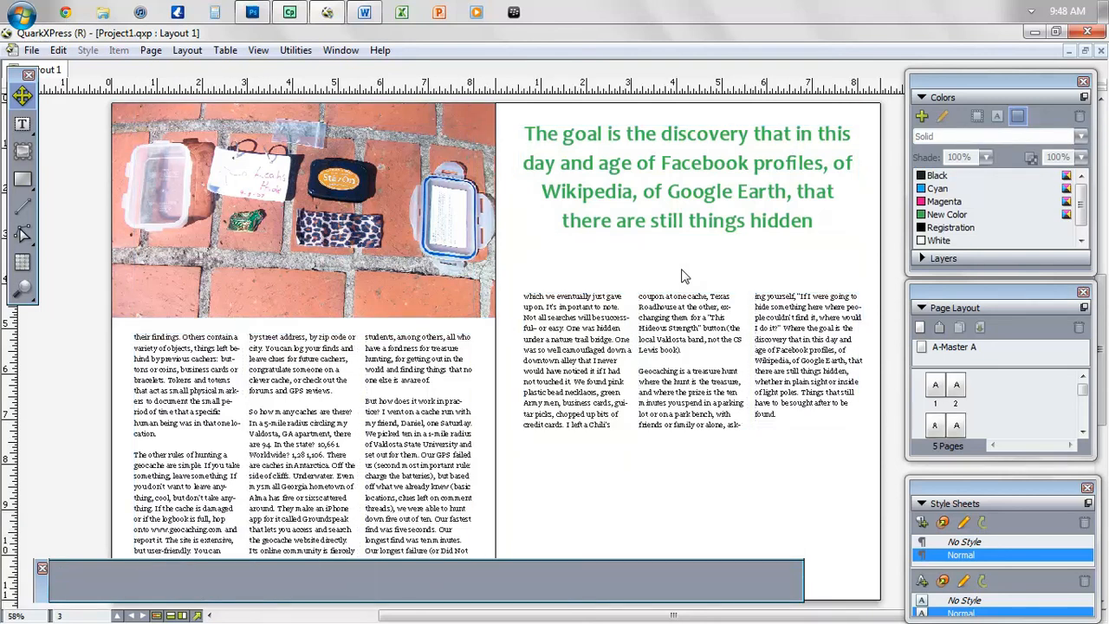
pyautogui.press('F7')
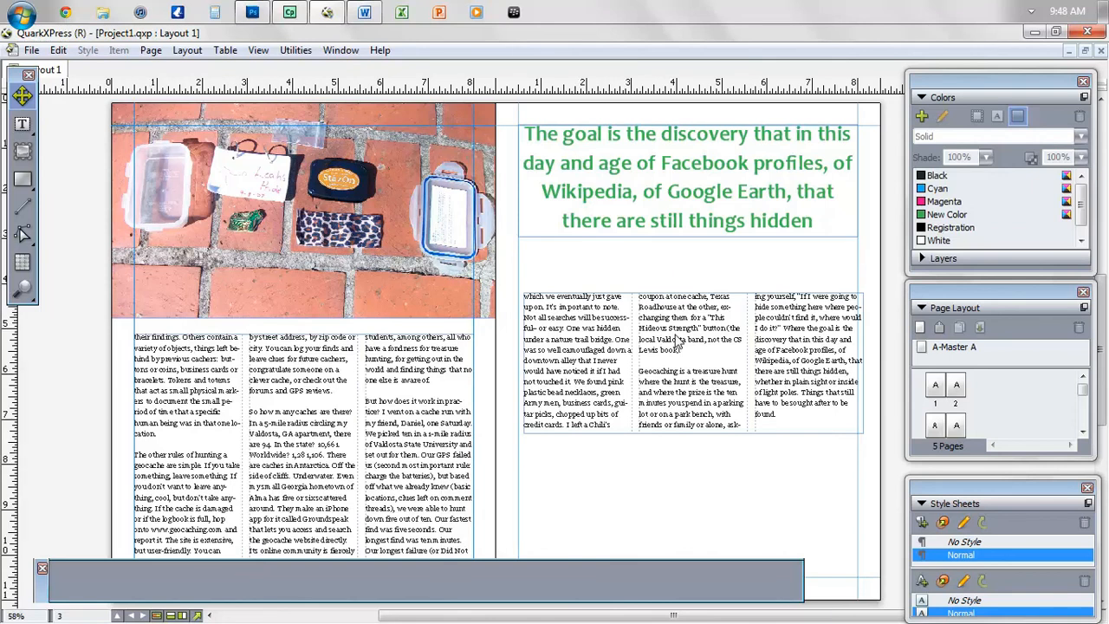
# - Move the three-column article box up to Y 3.187" directly beneath the pull quote
pyautogui.click(668, 319)
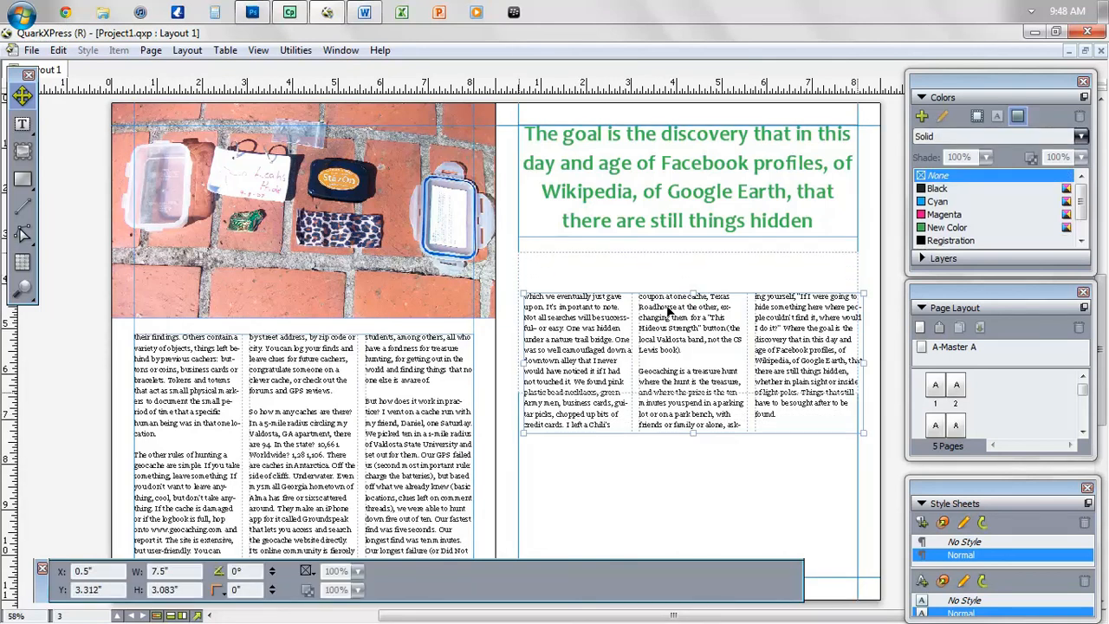
pyautogui.moveTo(668, 319); pyautogui.dragTo(666, 308)
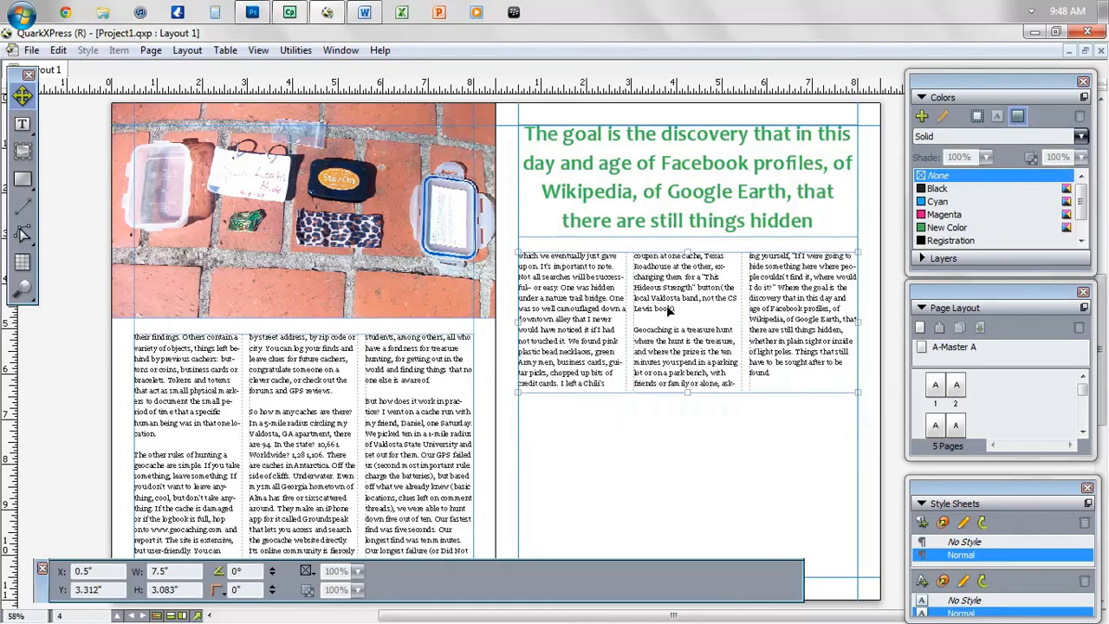
pyautogui.moveTo(667, 305); pyautogui.dragTo(667, 302)
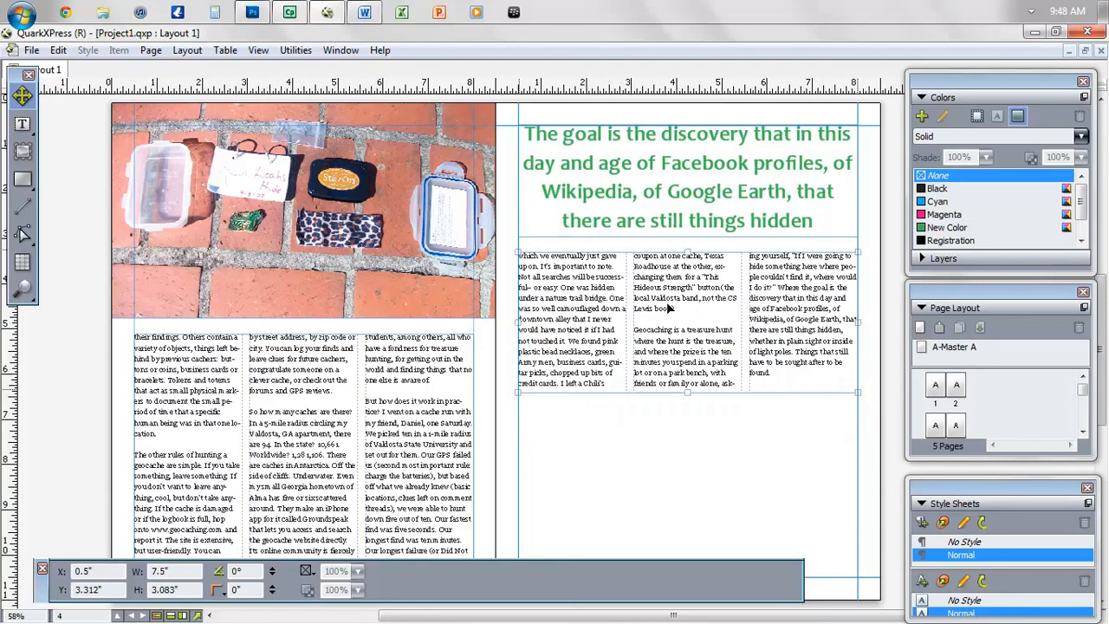
pyautogui.doubleClick(43, 596)
pyautogui.click(22, 153)
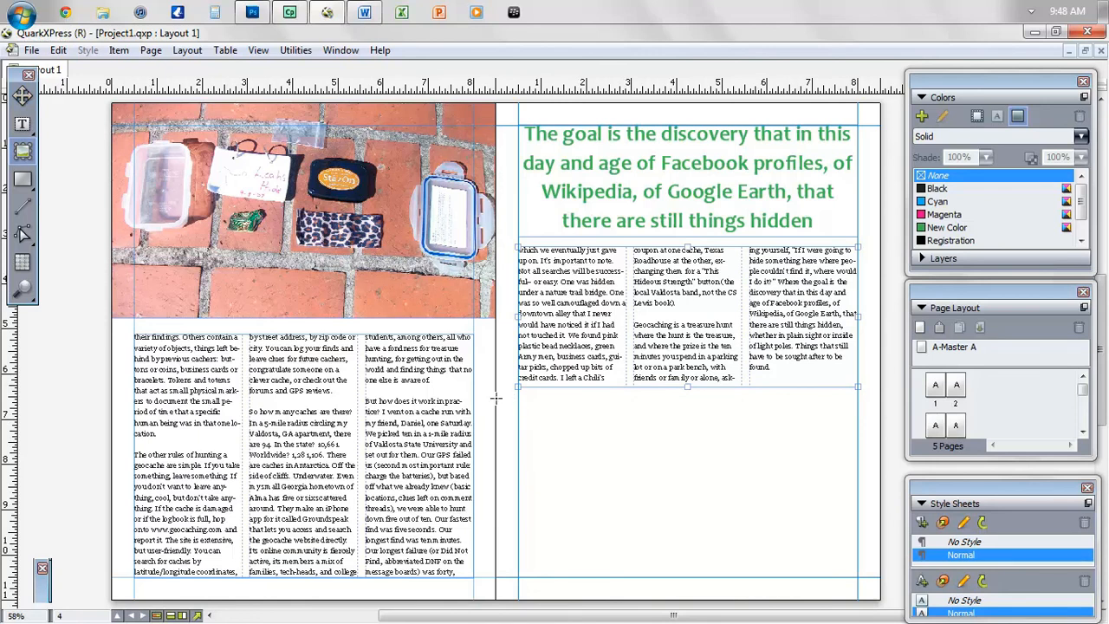
# - Draw a picture box across the lower right page and import the toy-soldier photo into it
pyautogui.moveTo(495, 398); pyautogui.dragTo(878, 597)
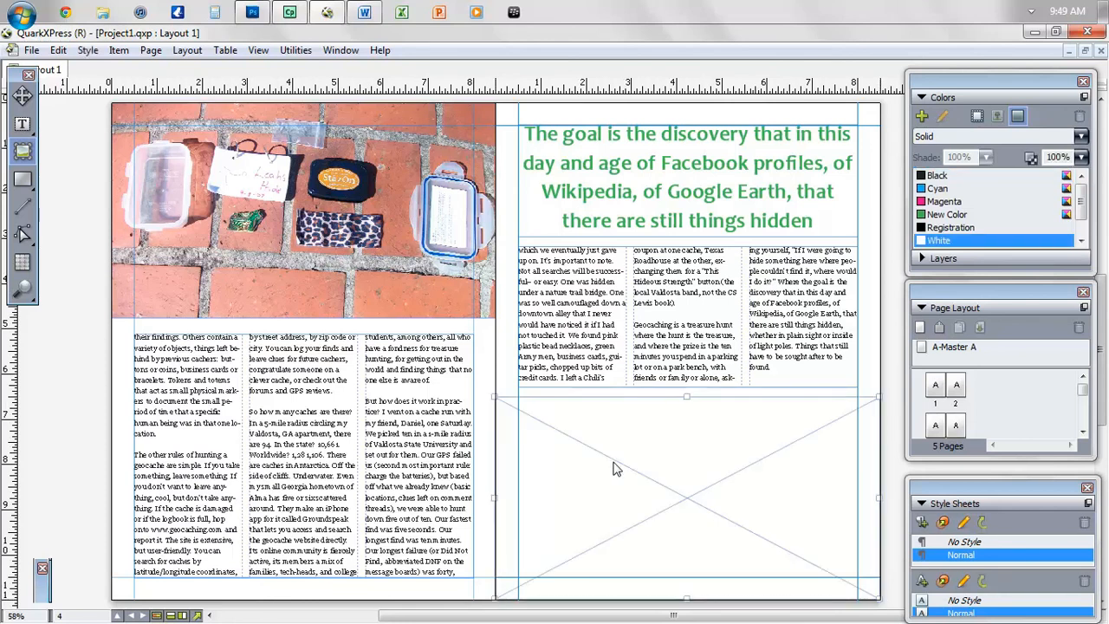
pyautogui.rightClick(613, 469)
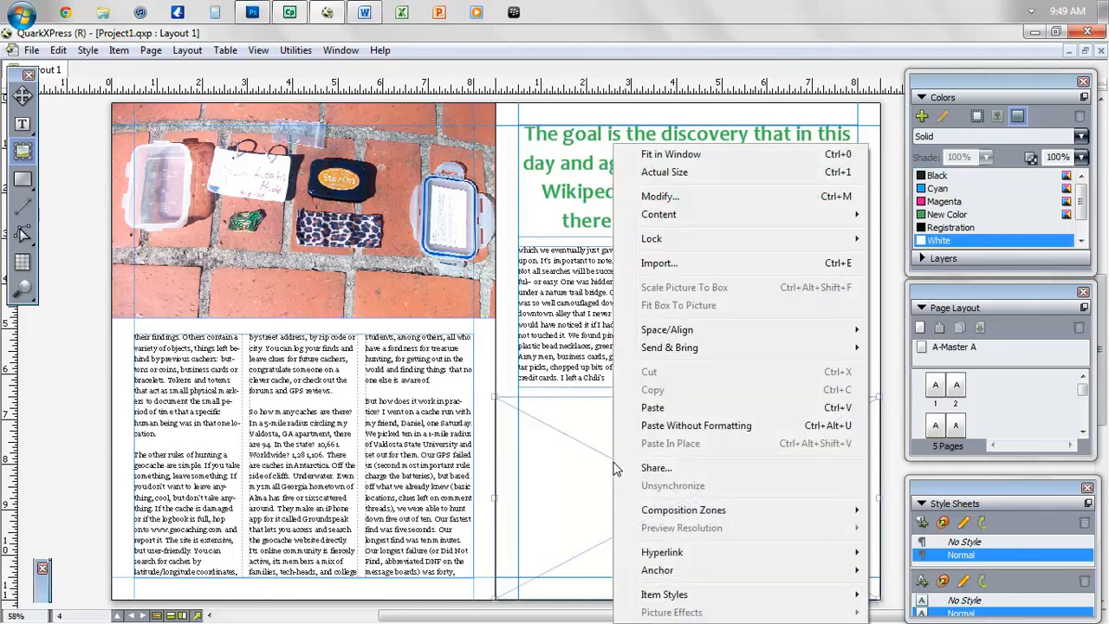
pyautogui.click(695, 265)
pyautogui.click(767, 322)
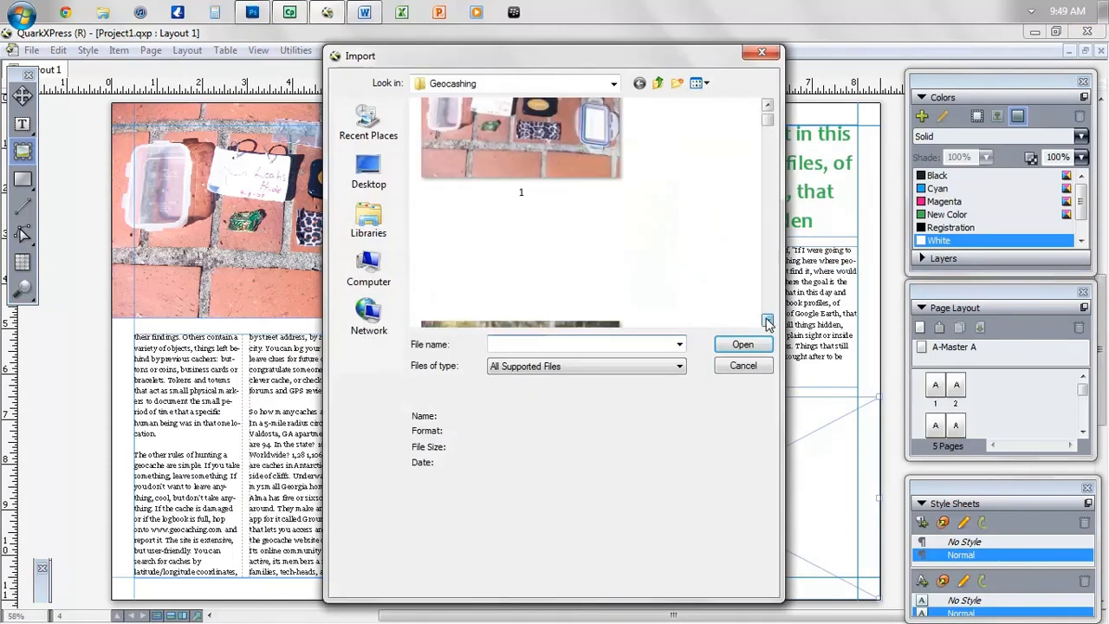
pyautogui.click(766, 322)
pyautogui.click(767, 322)
pyautogui.click(767, 322)
pyautogui.click(767, 321)
pyautogui.click(767, 321)
pyautogui.click(767, 321)
pyautogui.click(767, 321)
pyautogui.click(767, 321)
pyautogui.click(766, 322)
pyautogui.click(767, 322)
pyautogui.moveTo(766, 149); pyautogui.dragTo(770, 327)
pyautogui.click(767, 322)
pyautogui.doubleClick(502, 265)
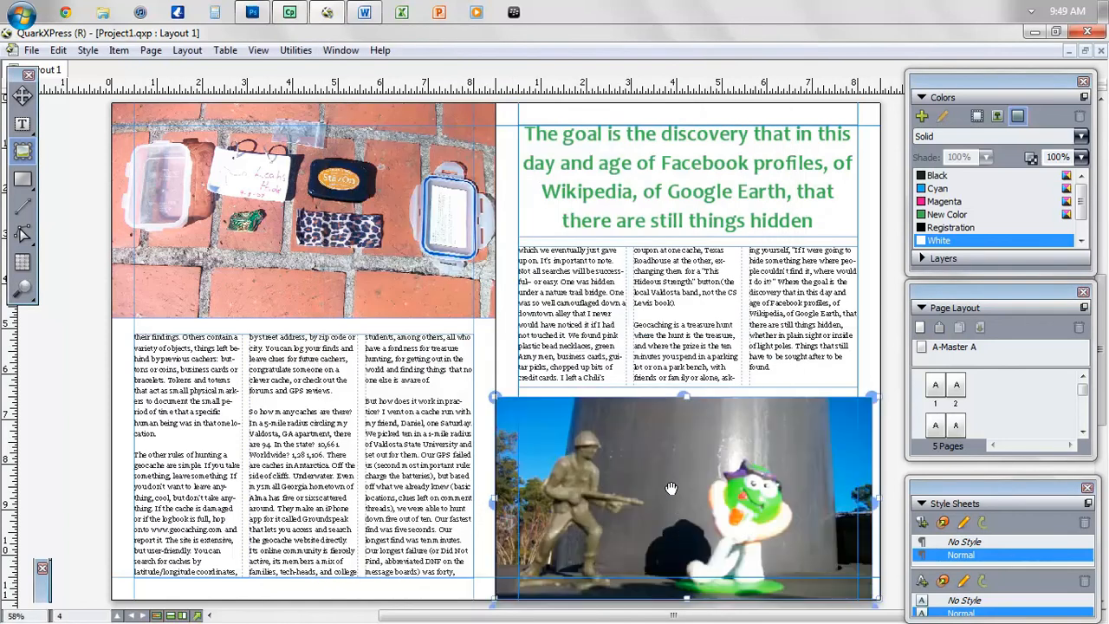
# - Scale the photo to fit the box and enlarge the box upward and to both sides
pyautogui.rightClick(671, 485)
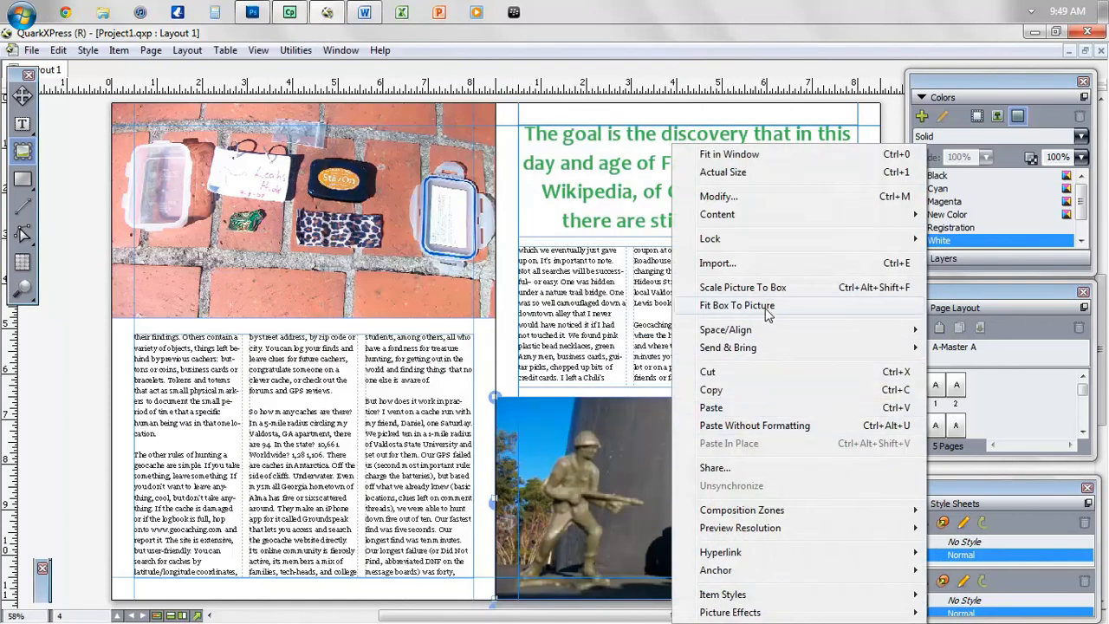
pyautogui.click(778, 294)
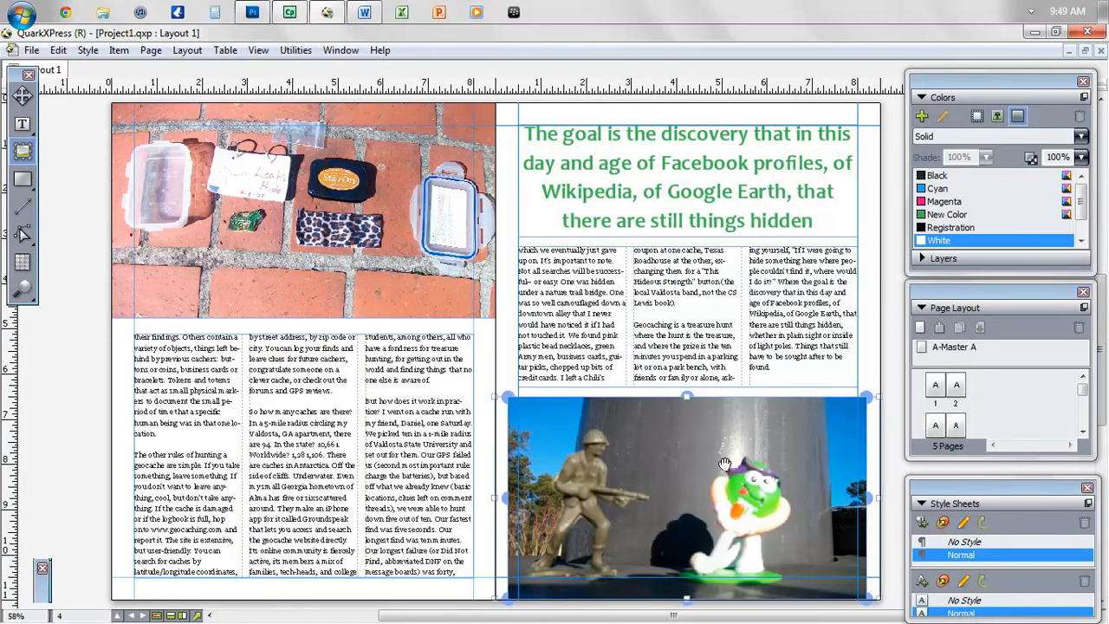
pyautogui.moveTo(688, 397); pyautogui.dragTo(688, 393)
pyautogui.moveTo(507, 396); pyautogui.dragTo(492, 388)
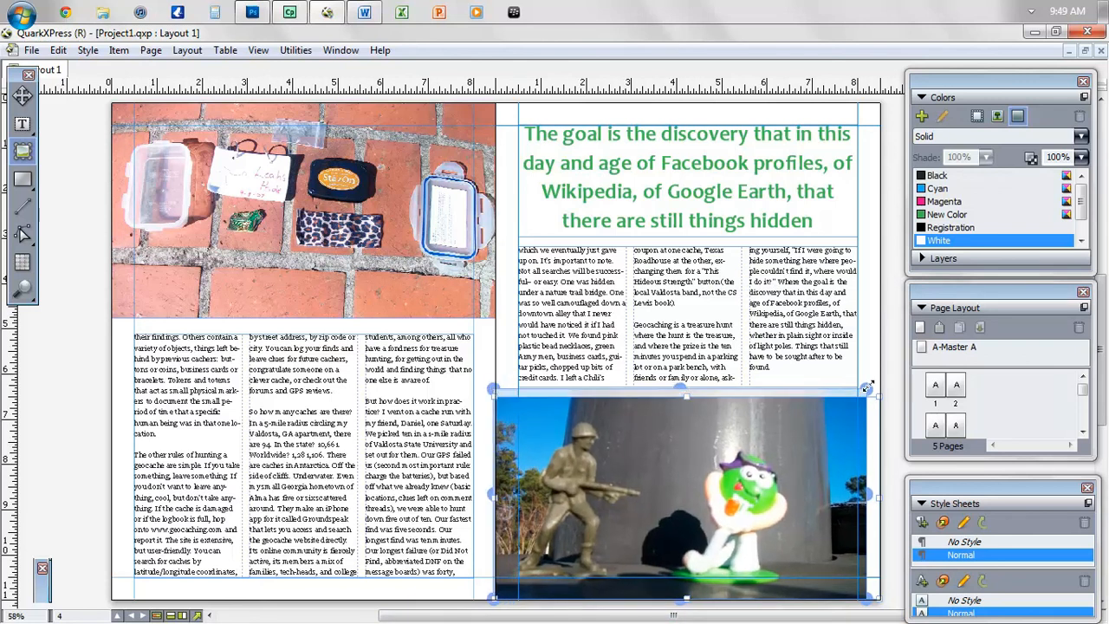
pyautogui.moveTo(872, 387); pyautogui.dragTo(916, 372)
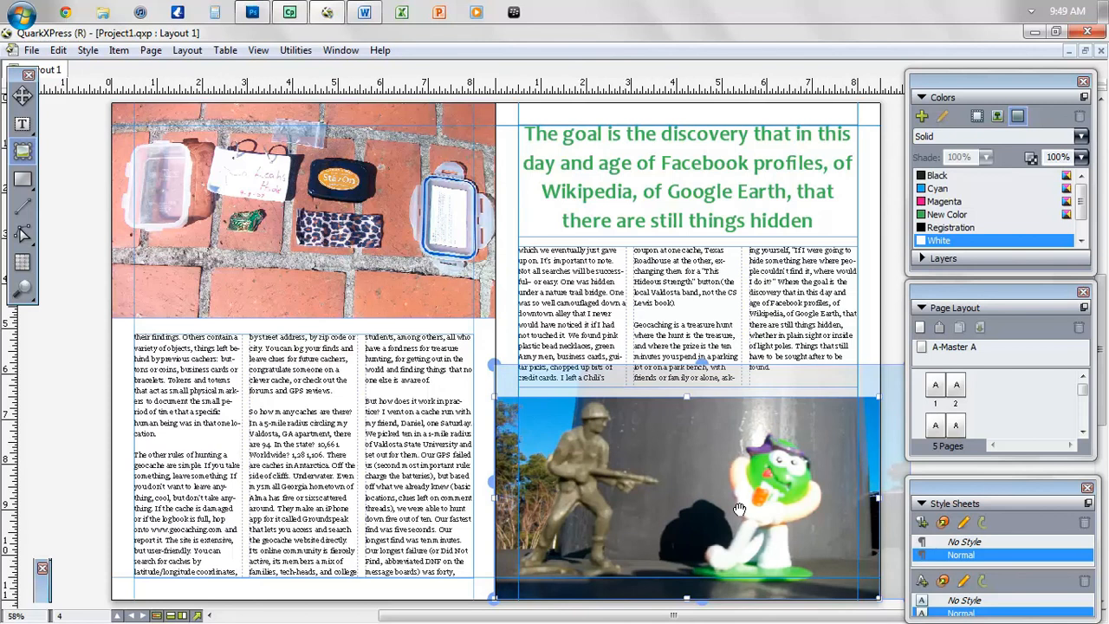
# - Align the toy-soldier photo box vertically and to the right edge using Space/Align
pyautogui.click(891, 285)
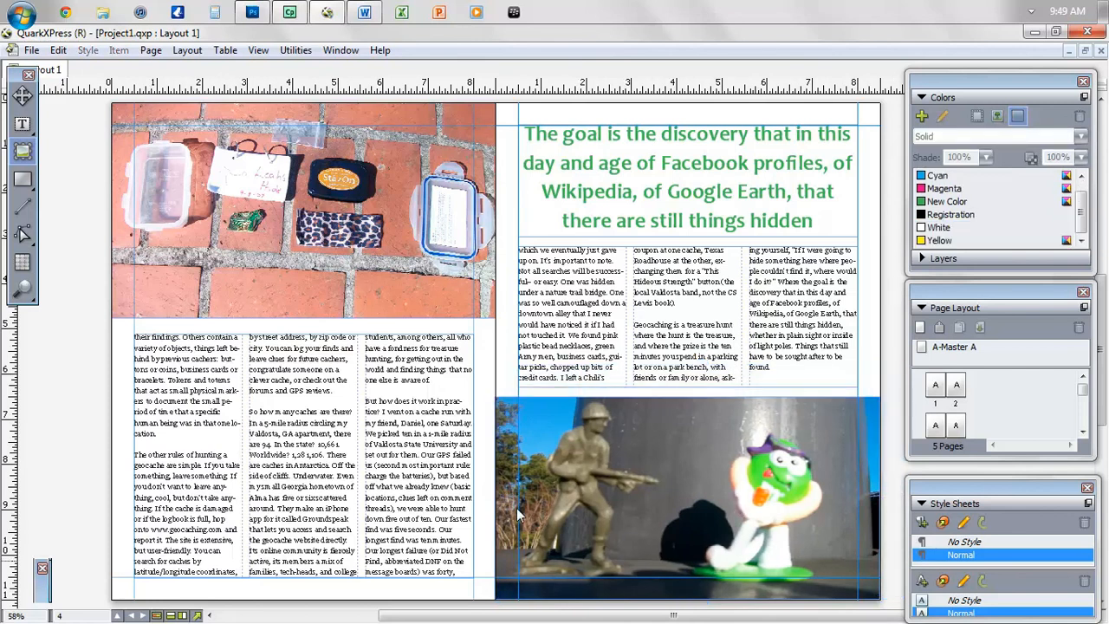
pyautogui.click(22, 93)
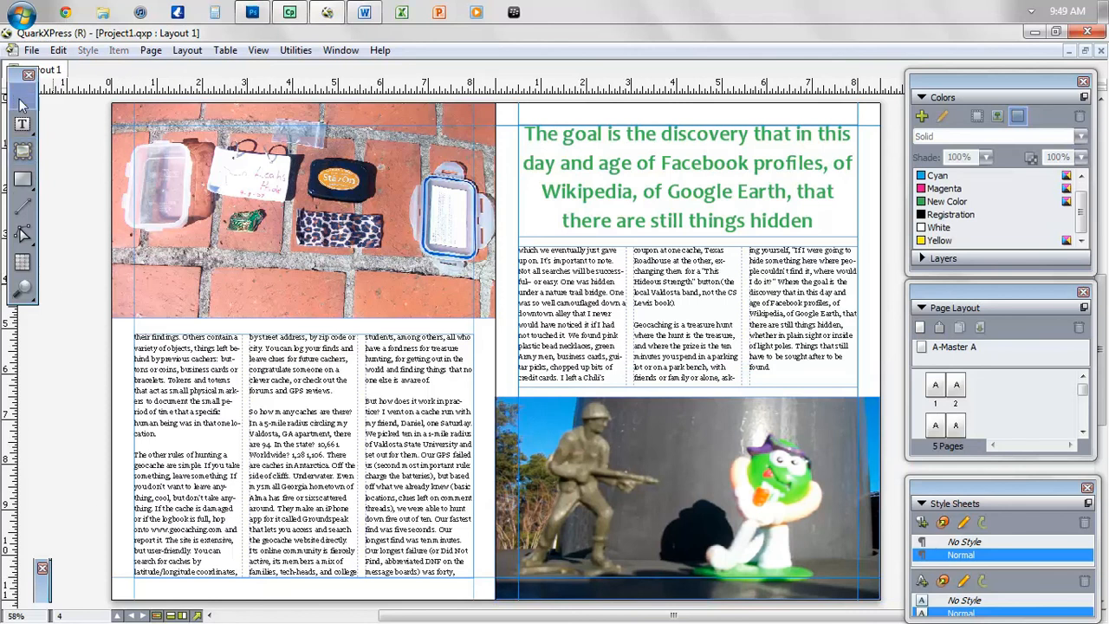
pyautogui.click(564, 456)
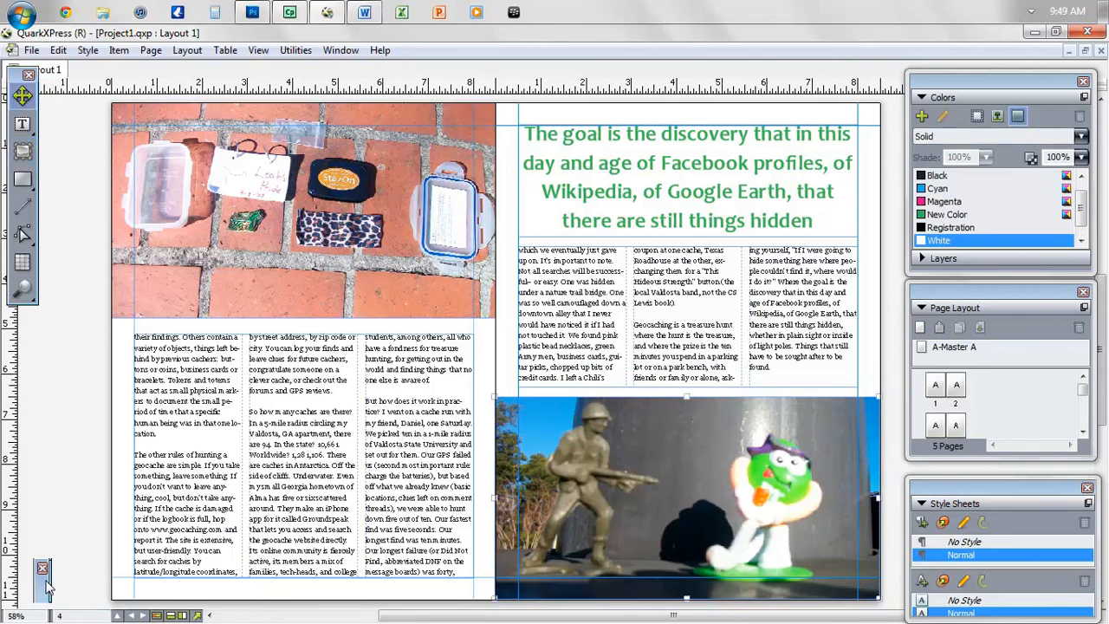
pyautogui.moveTo(48, 588)
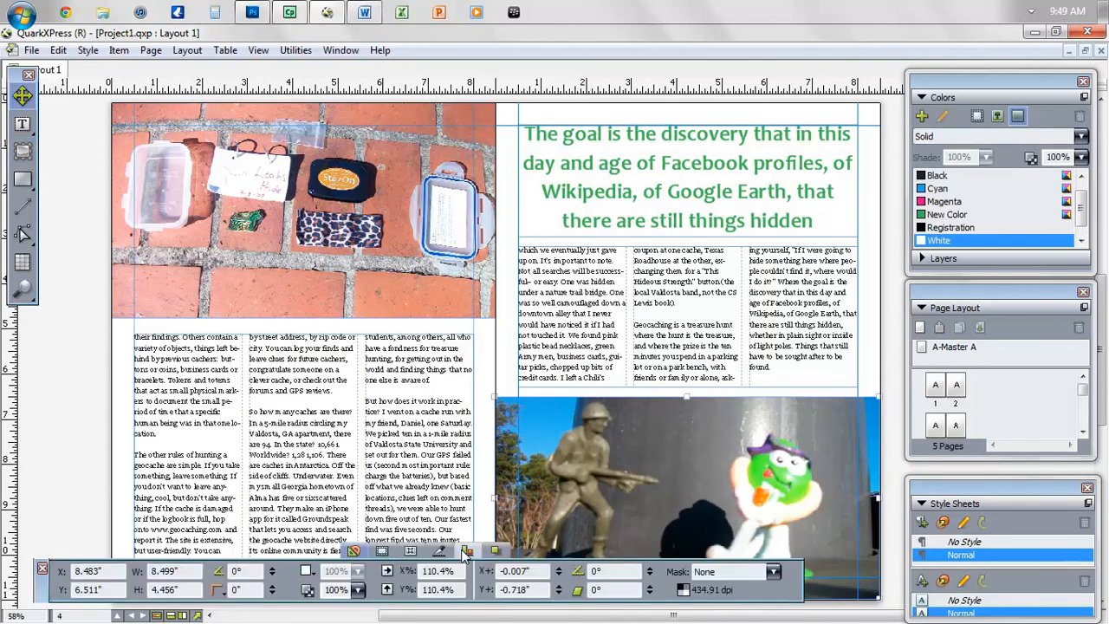
pyautogui.click(544, 571)
pyautogui.click(480, 589)
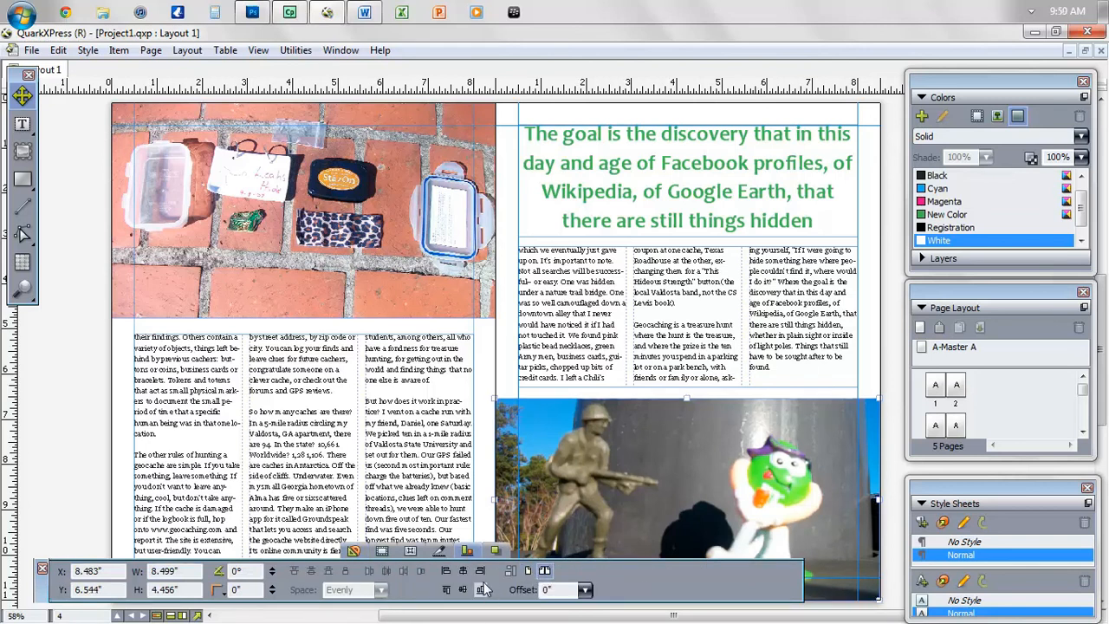
pyautogui.click(480, 571)
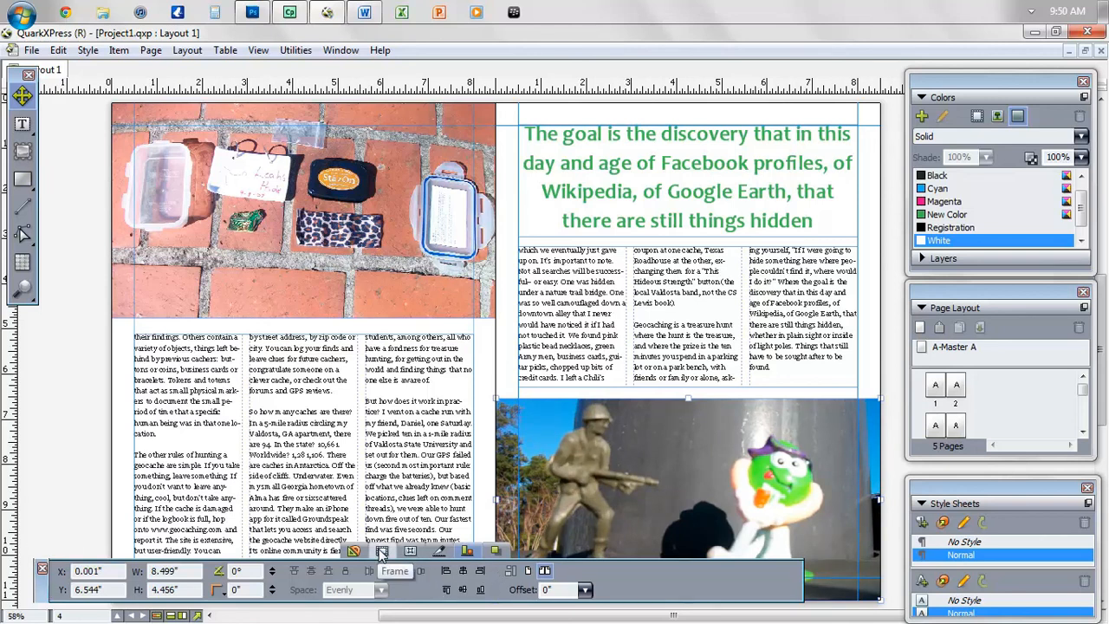
# - Give both the toy-soldier and brick-cache photo boxes 2 pt frames
pyautogui.click(382, 551)
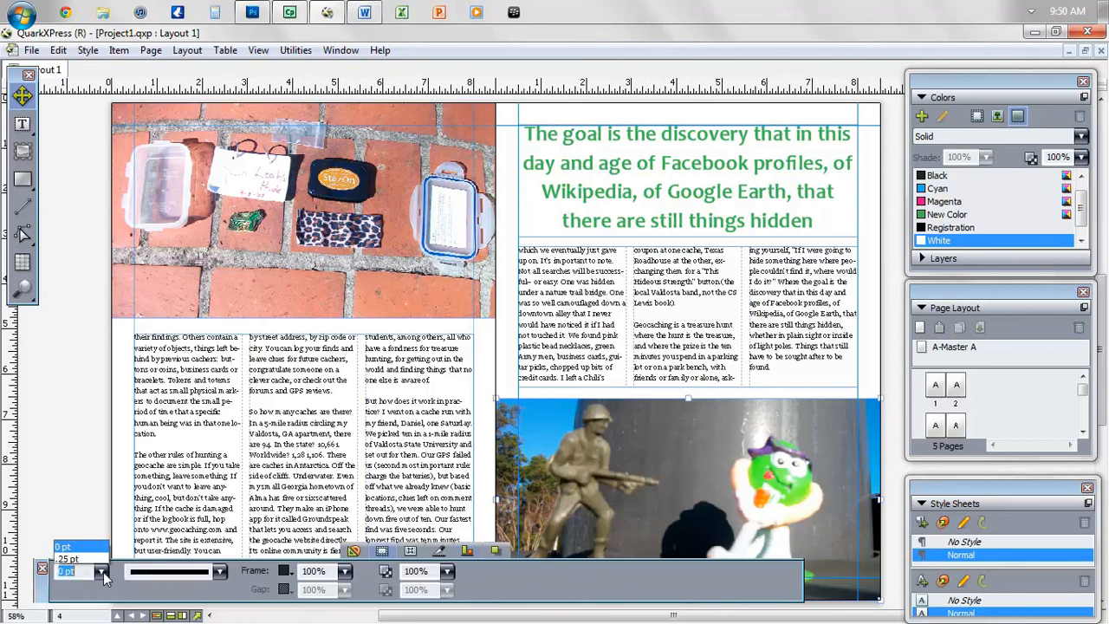
pyautogui.click(101, 570)
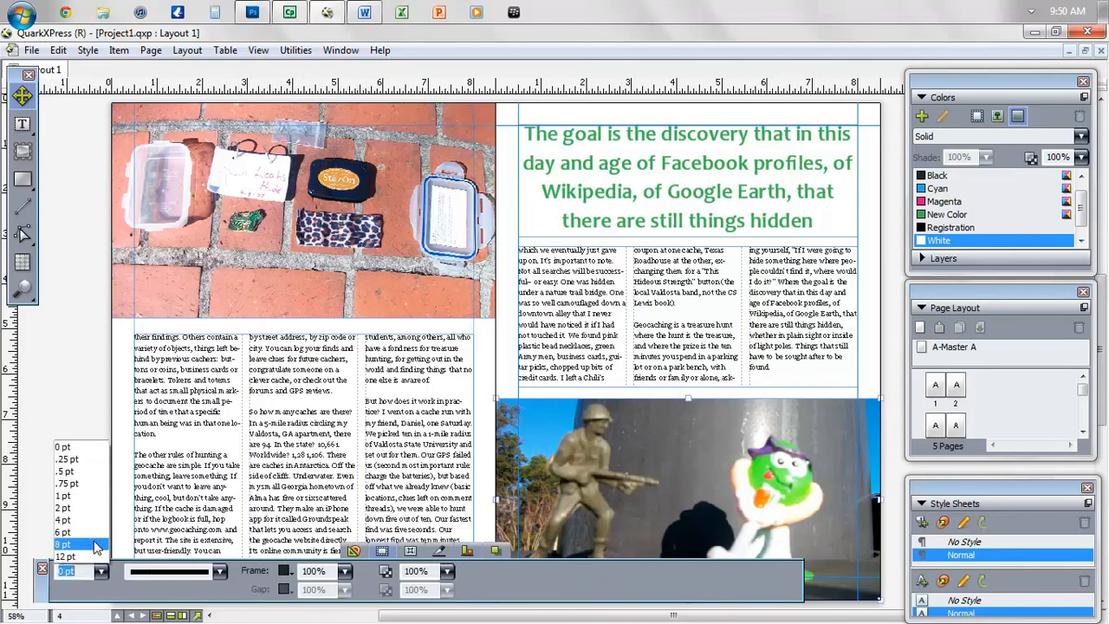
pyautogui.click(82, 509)
pyautogui.click(259, 242)
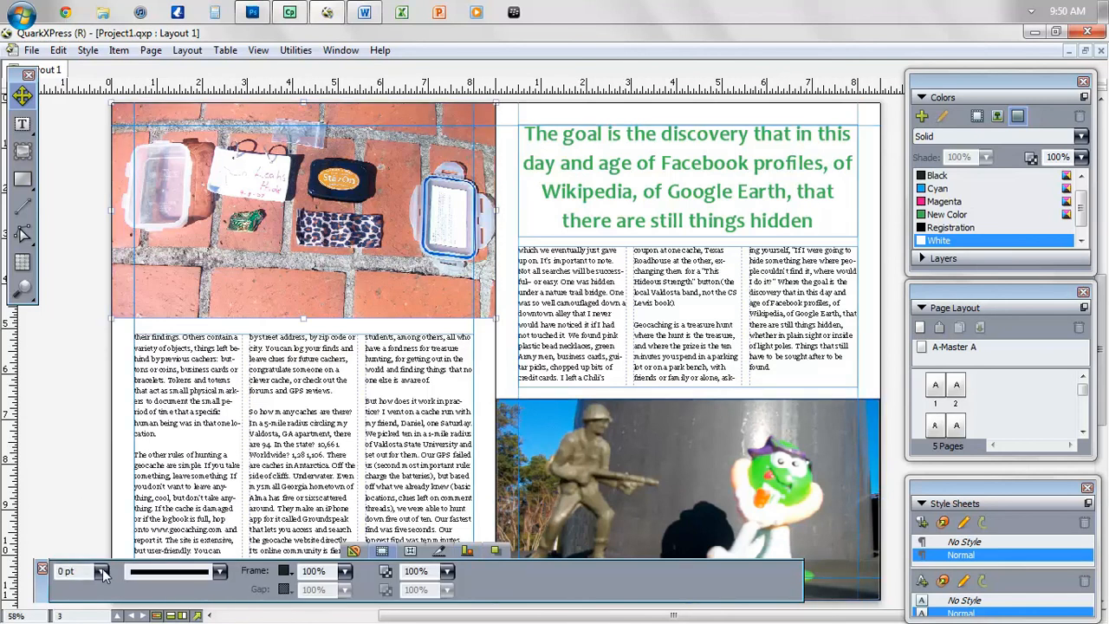
pyautogui.click(102, 572)
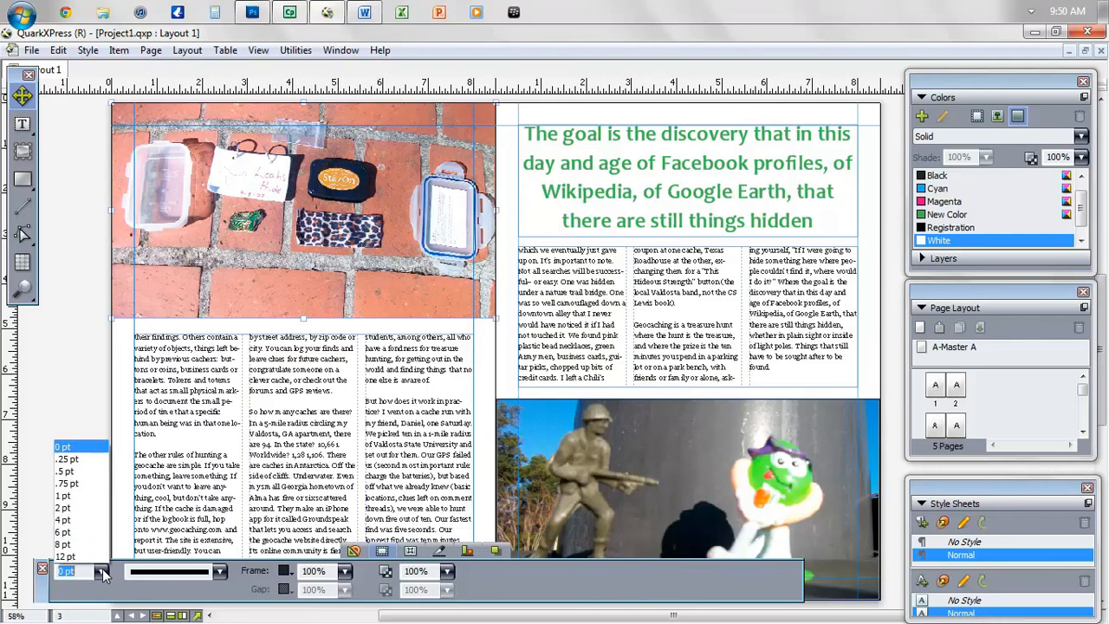
pyautogui.click(86, 510)
# - Hide the guides and box outlines and scroll down to reveal the blank page 5
pyautogui.doubleClick(44, 595)
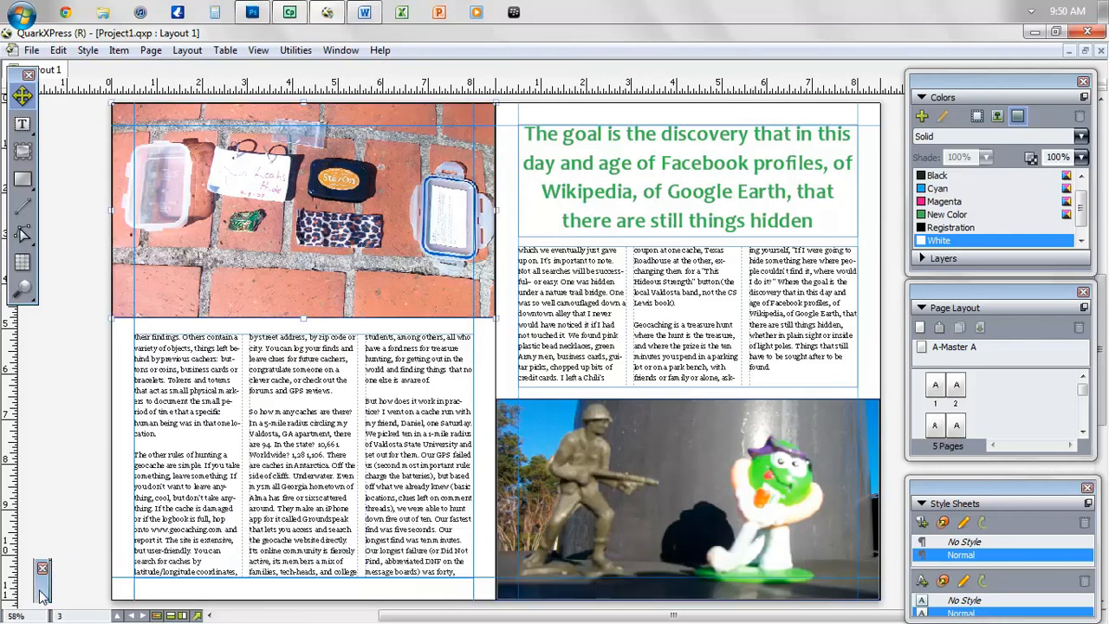
pyautogui.click(55, 499)
pyautogui.press('F7')
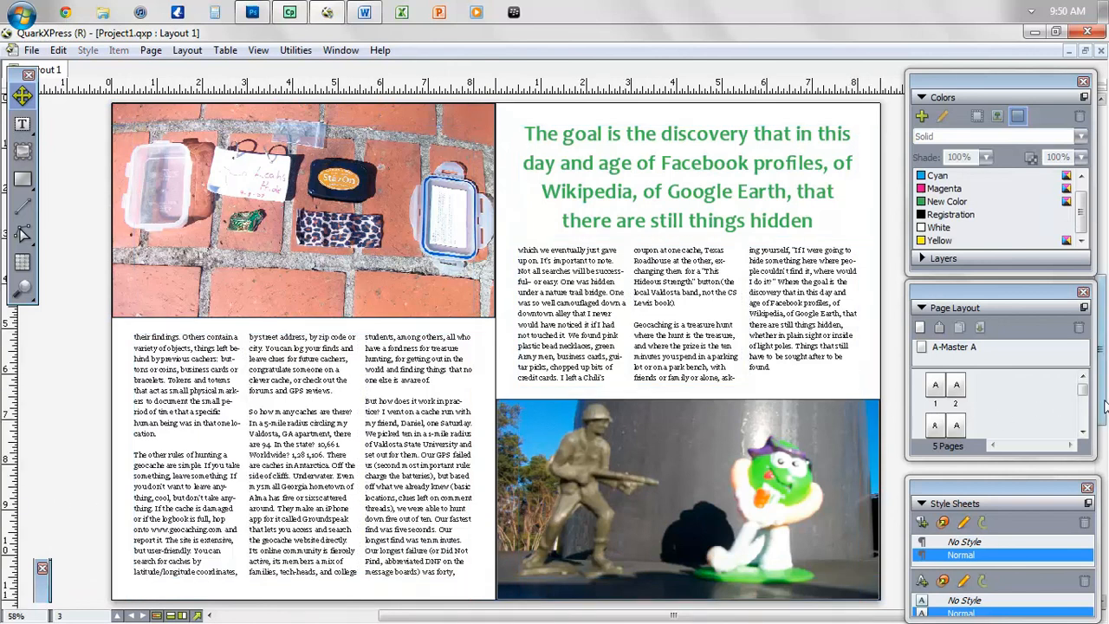
pyautogui.moveTo(1105, 405); pyautogui.dragTo(1106, 459)
# - Delete the blank page 5 from the Page Layout palette, leaving four pages
pyautogui.click(1084, 431)
pyautogui.rightClick(937, 428)
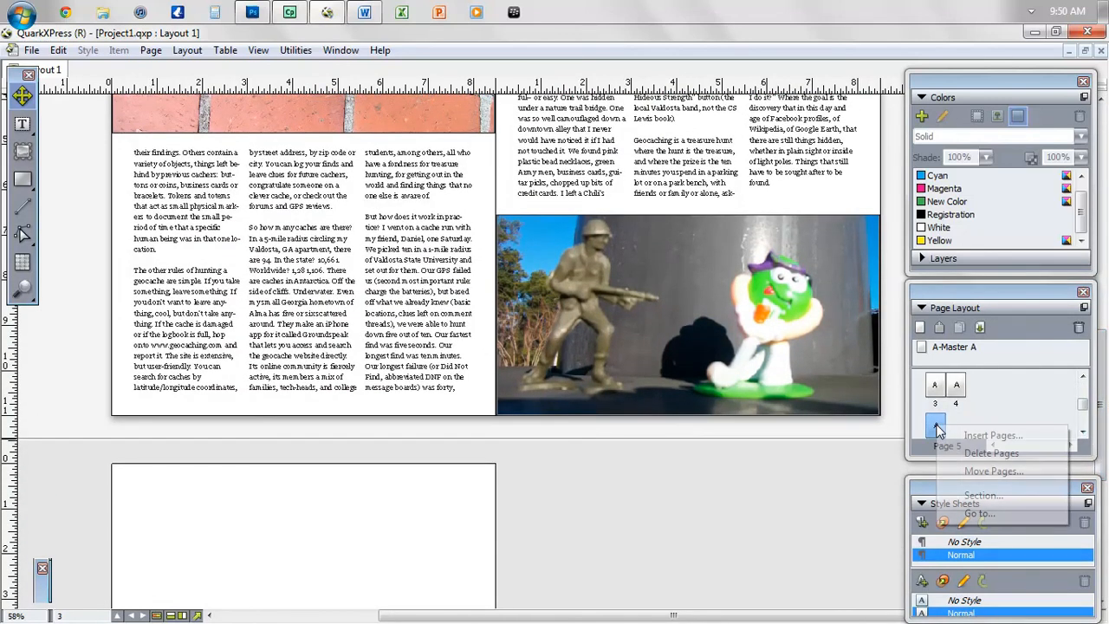
pyautogui.click(971, 453)
pyautogui.click(555, 387)
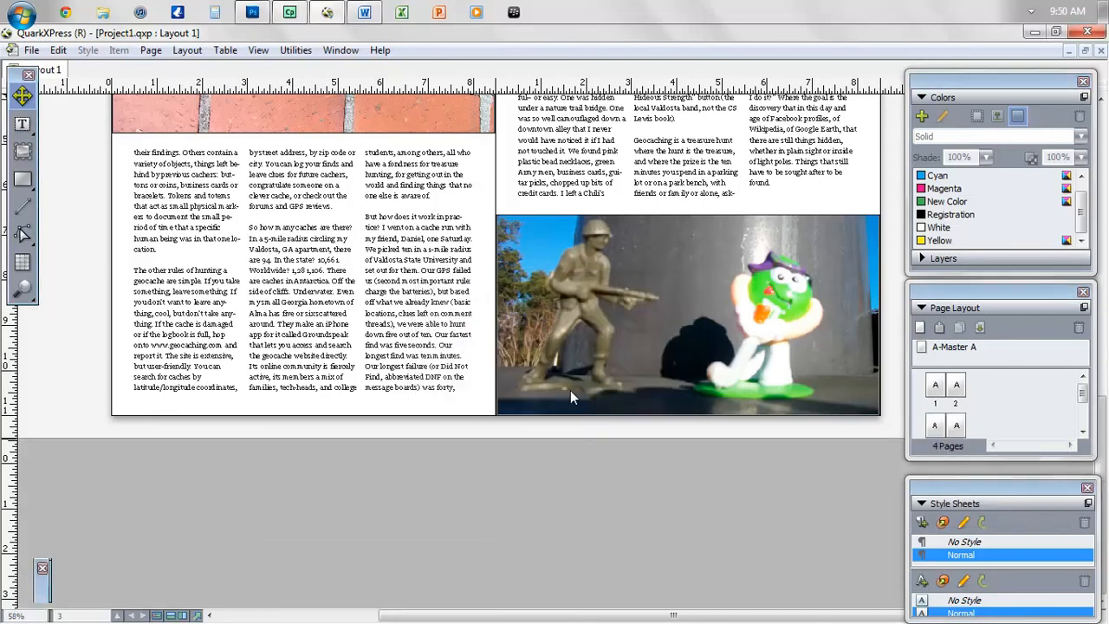
pyautogui.scroll(5, 1105, 485)
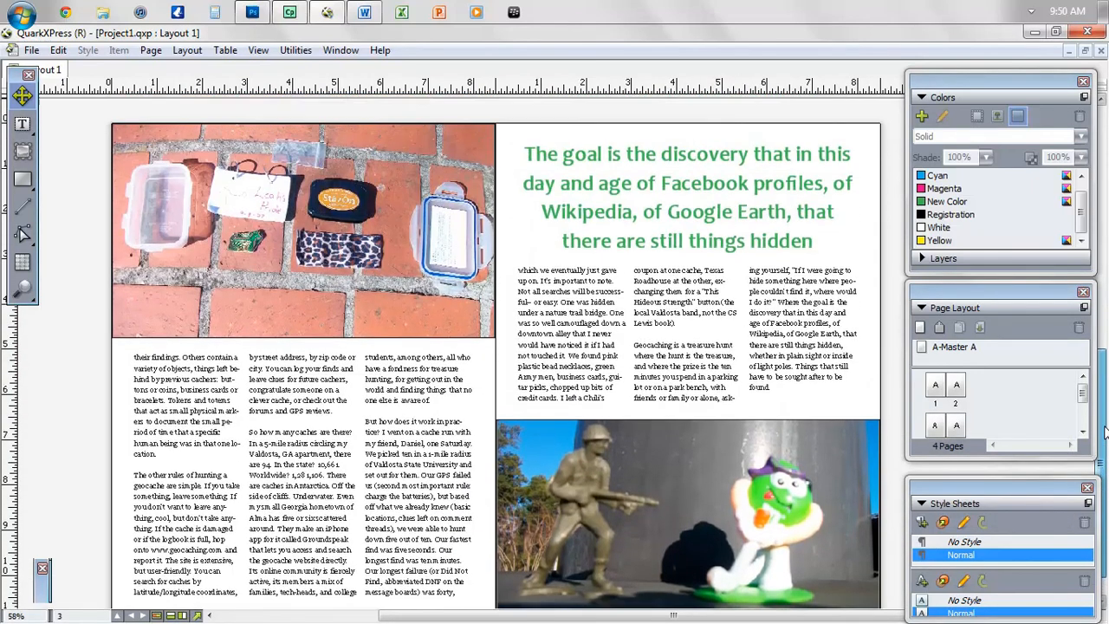
pyautogui.doubleClick(777, 386)
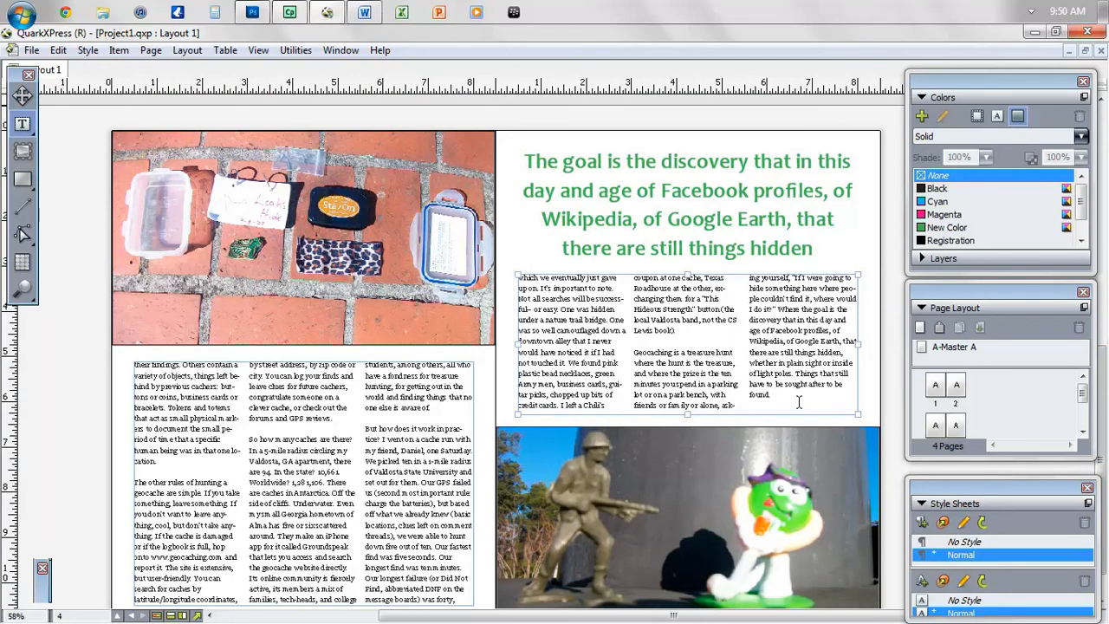
# - Add a Webdings end mark after the article's last word, then return to Georgia for the byline
pyautogui.doubleClick(41, 594)
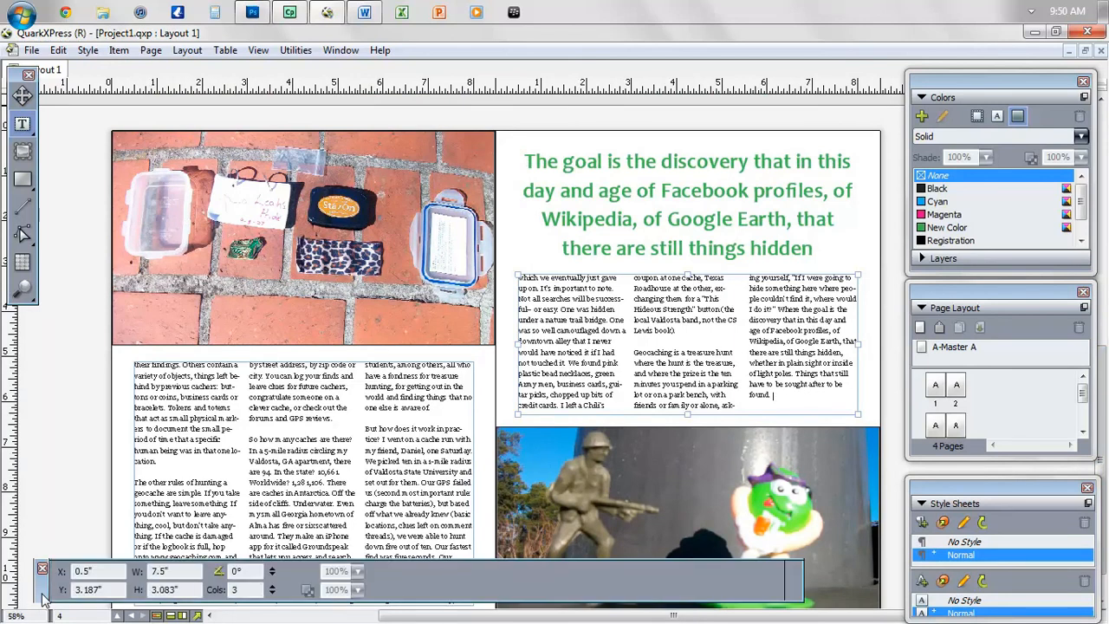
pyautogui.click(560, 576)
pyautogui.write('Webdings')
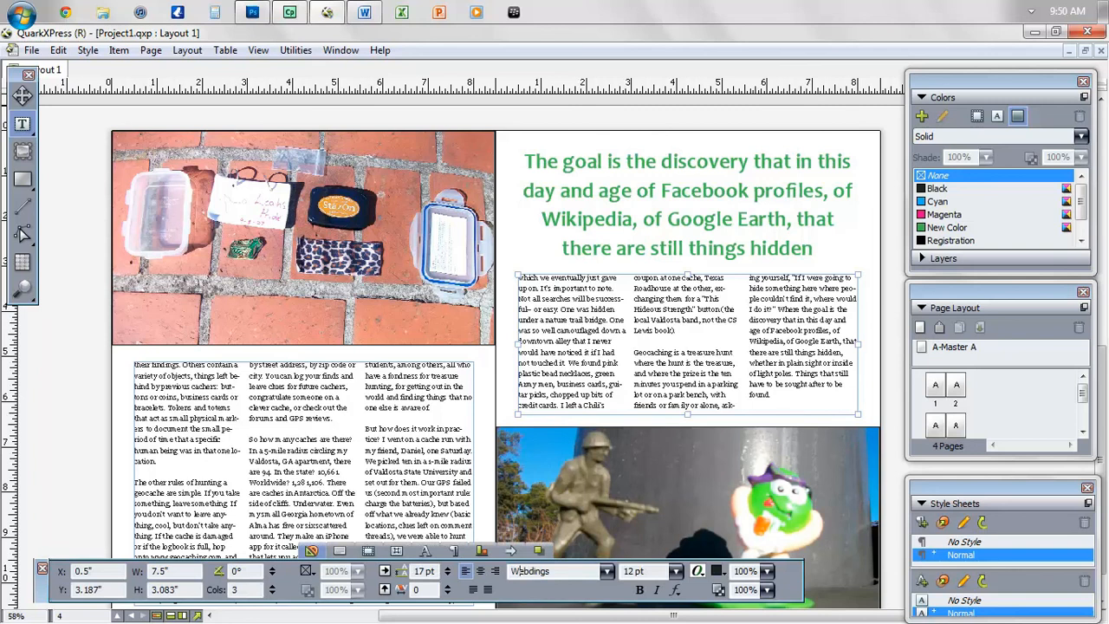
pyautogui.click(559, 576)
pyautogui.write('Georgia')
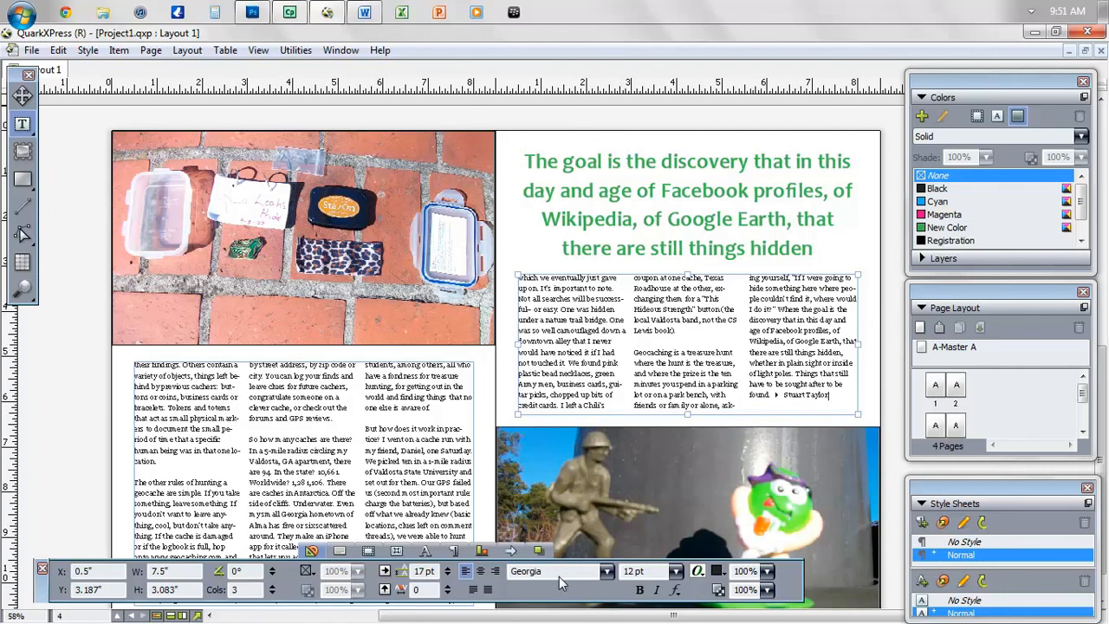
# - Set the author's byline to 10 pt italic
pyautogui.hotkey('shift', 'Left')
pyautogui.hotkey('shift', 'Left')
pyautogui.hotkey('shift', 'Left')
pyautogui.hotkey('shift', 'Left')
pyautogui.hotkey('shift', 'Left')
pyautogui.hotkey('shift', 'Left')
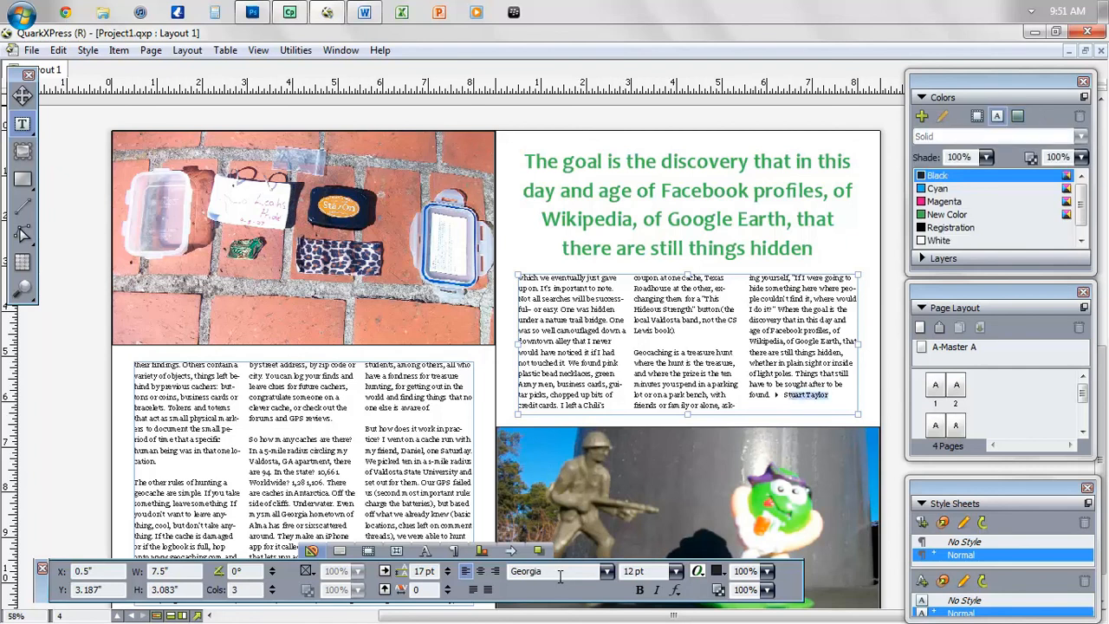
pyautogui.tripleClick(659, 571)
pyautogui.write('10')
pyautogui.press('Return')
pyautogui.click(656, 590)
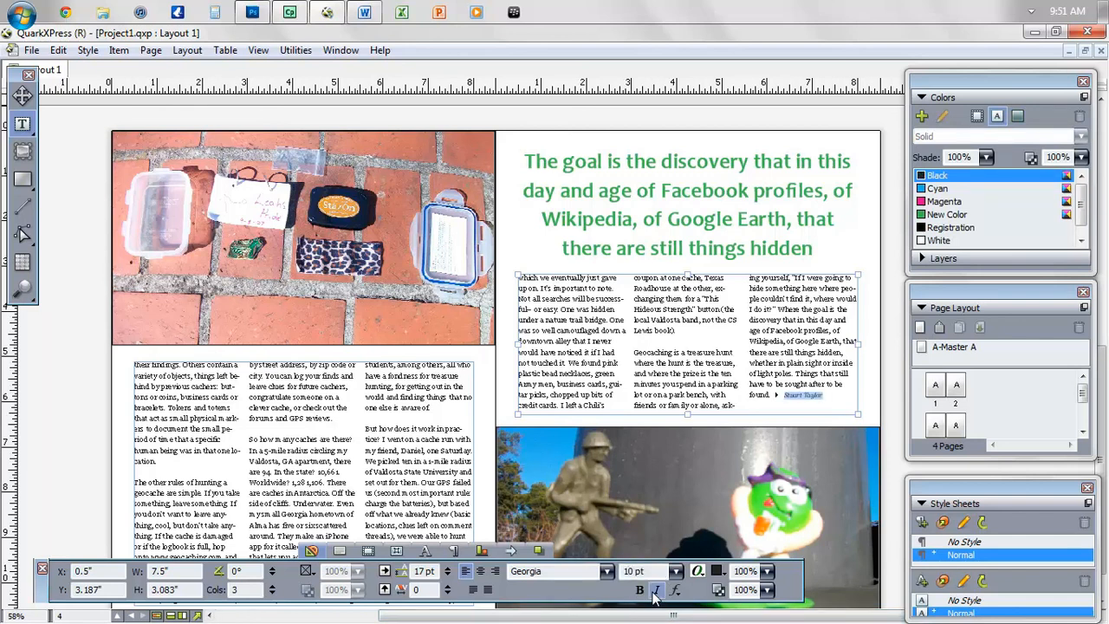
pyautogui.press('Left')
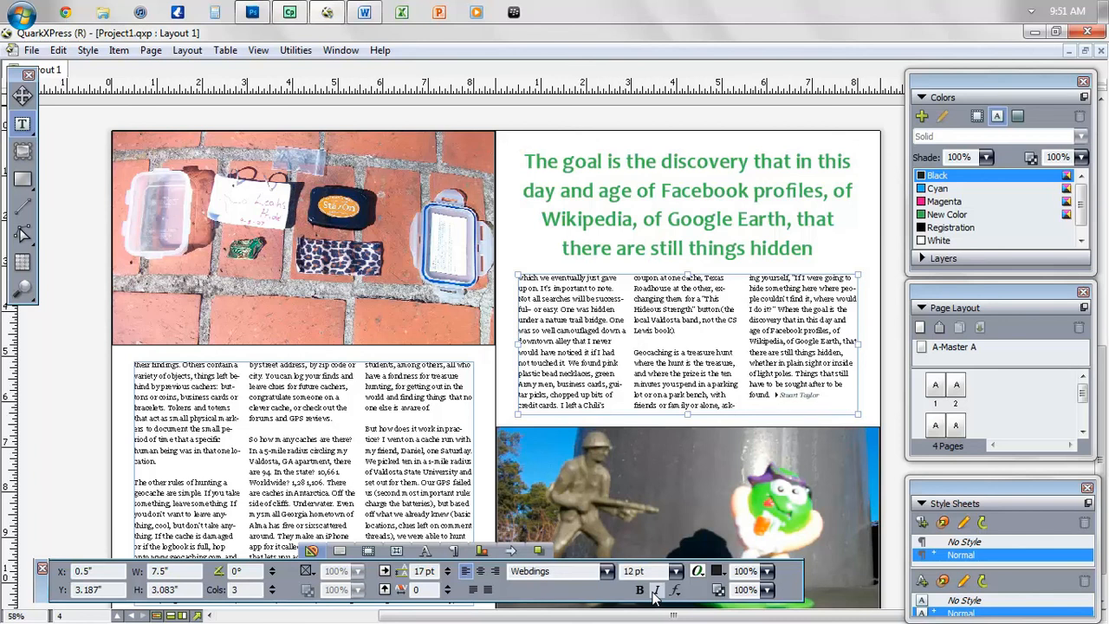
pyautogui.click(898, 420)
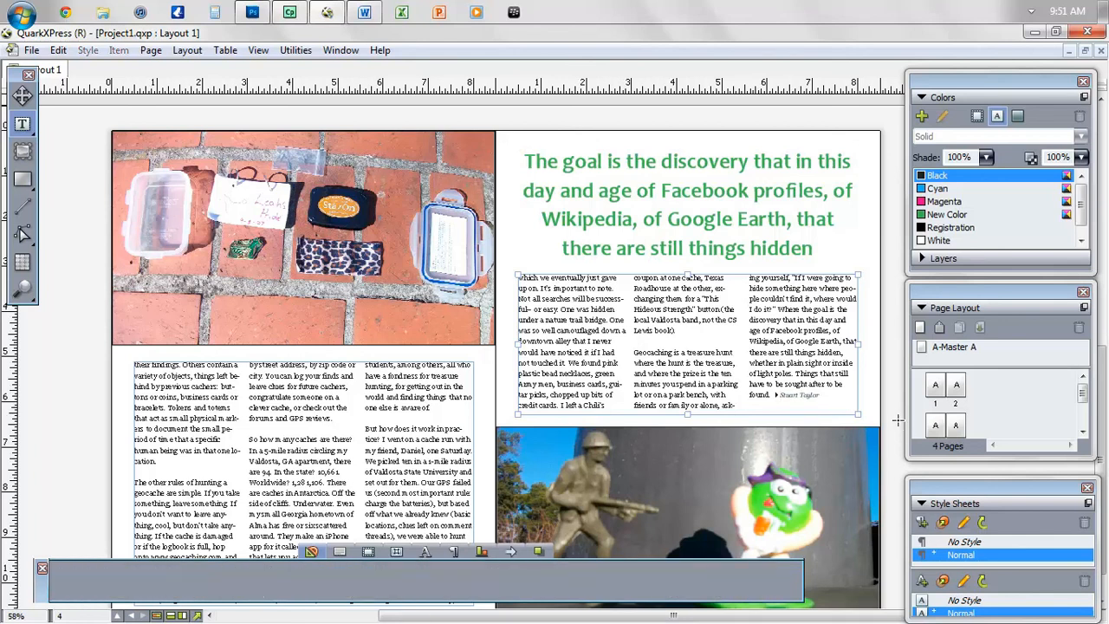
# - Save the layout as Project1.qxp, replacing the existing file in the Geocashing folder
pyautogui.click(31, 51)
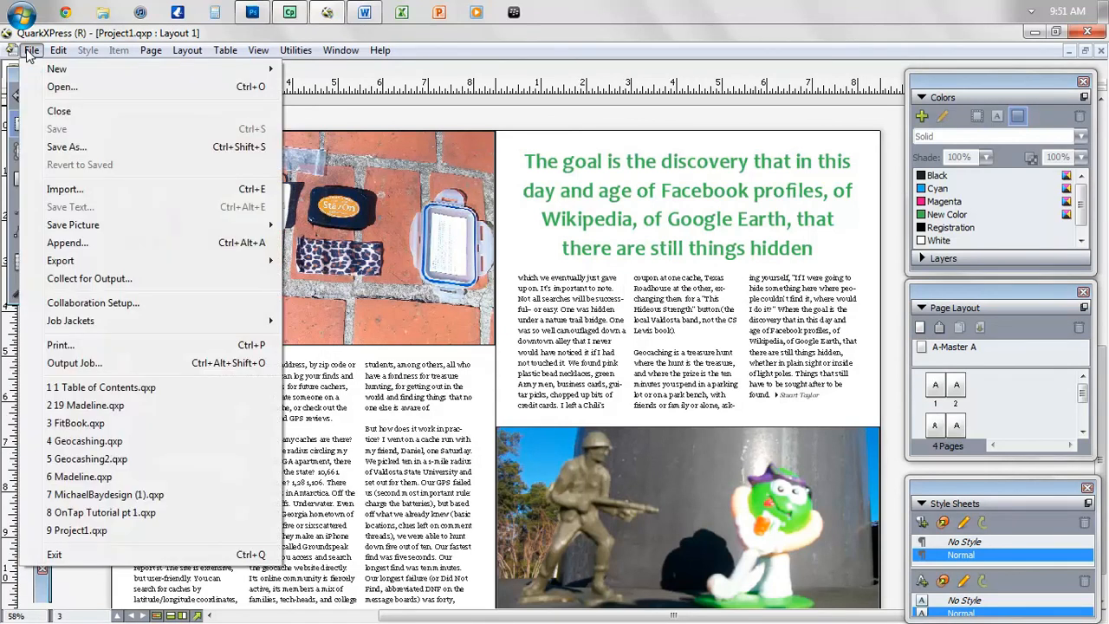
pyautogui.click(66, 147)
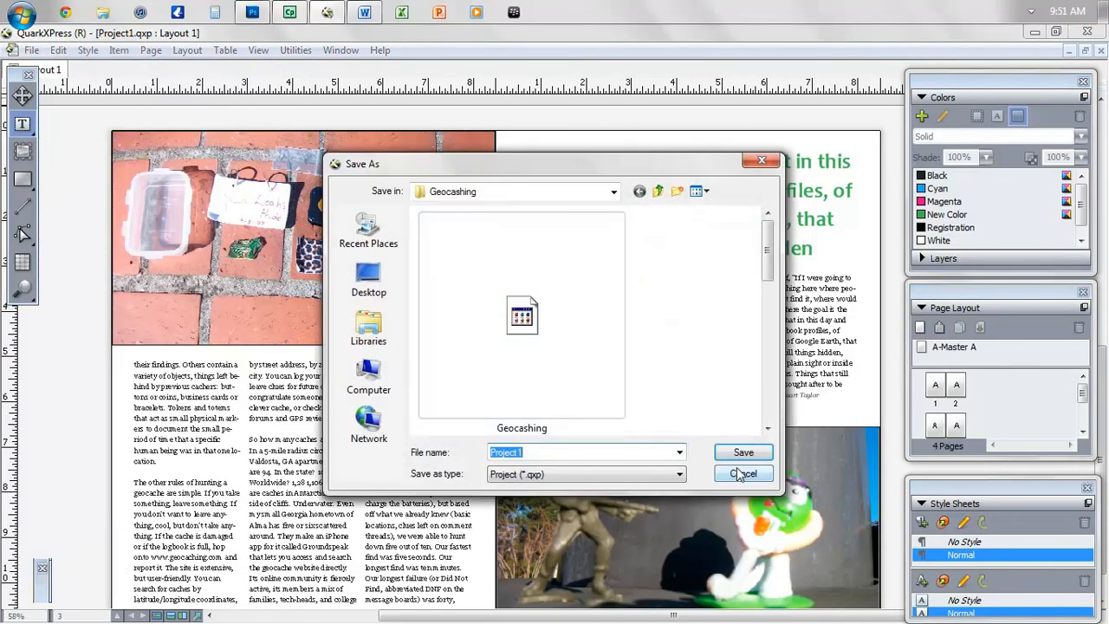
pyautogui.click(743, 454)
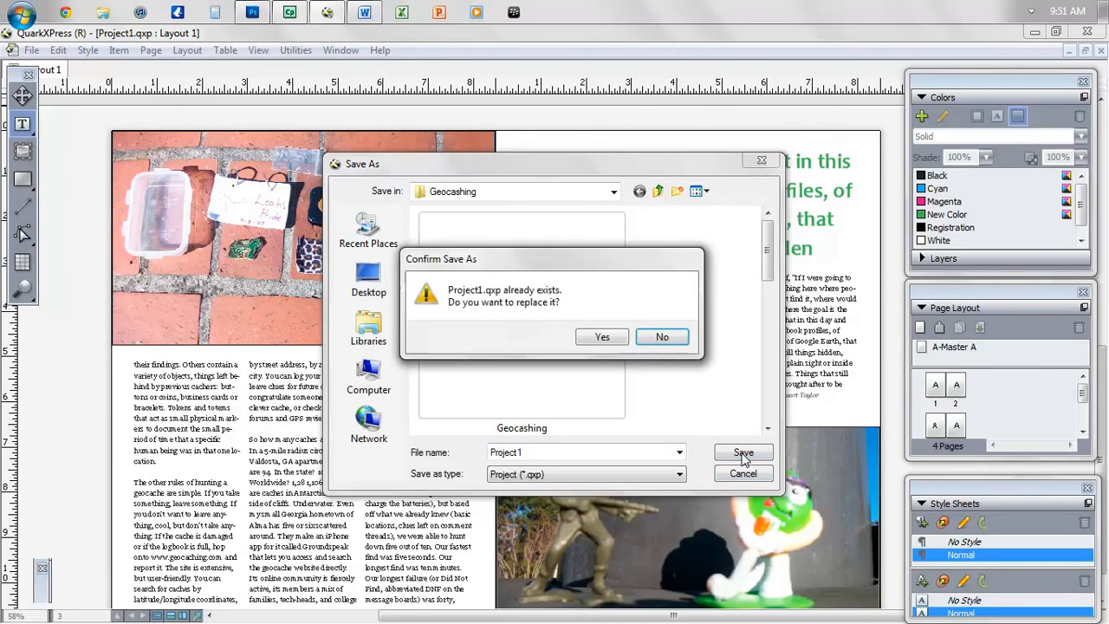
pyautogui.click(604, 338)
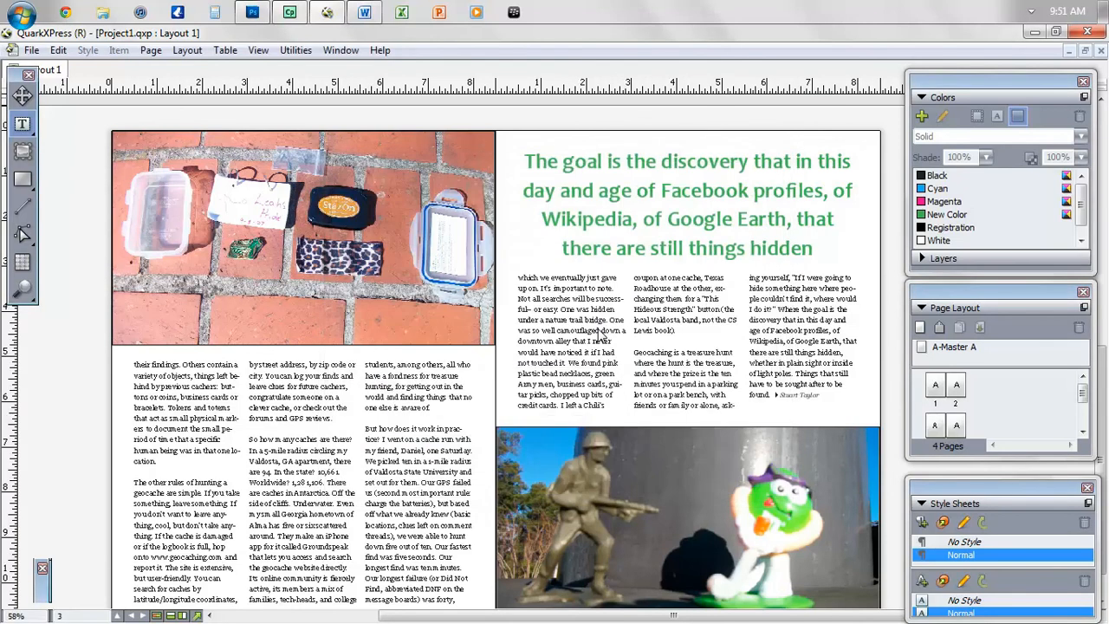